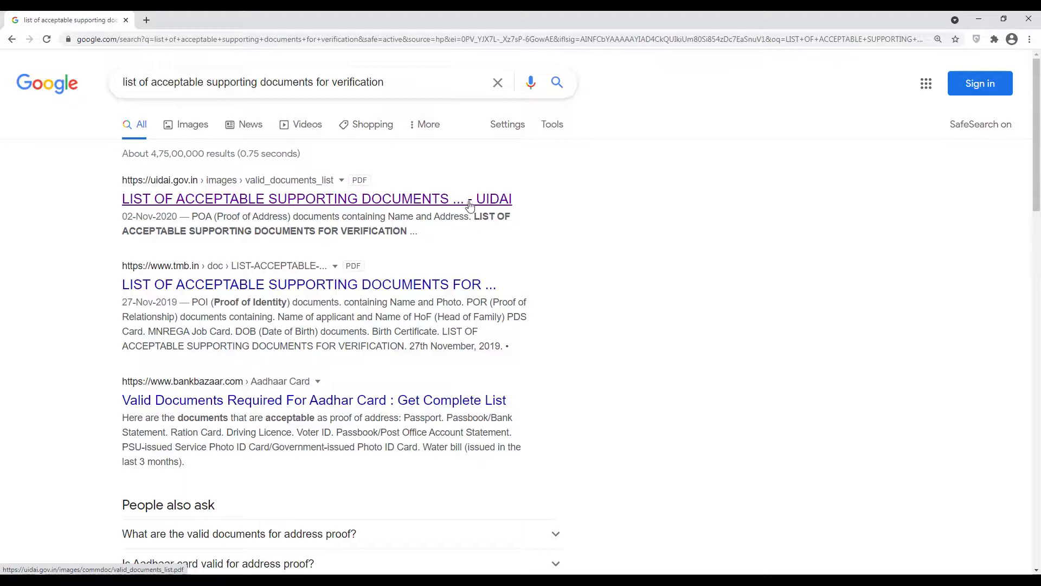
Open the UIDAI 'List of Acceptable Supporting Documents' PDF from the Google results
click(204, 205)
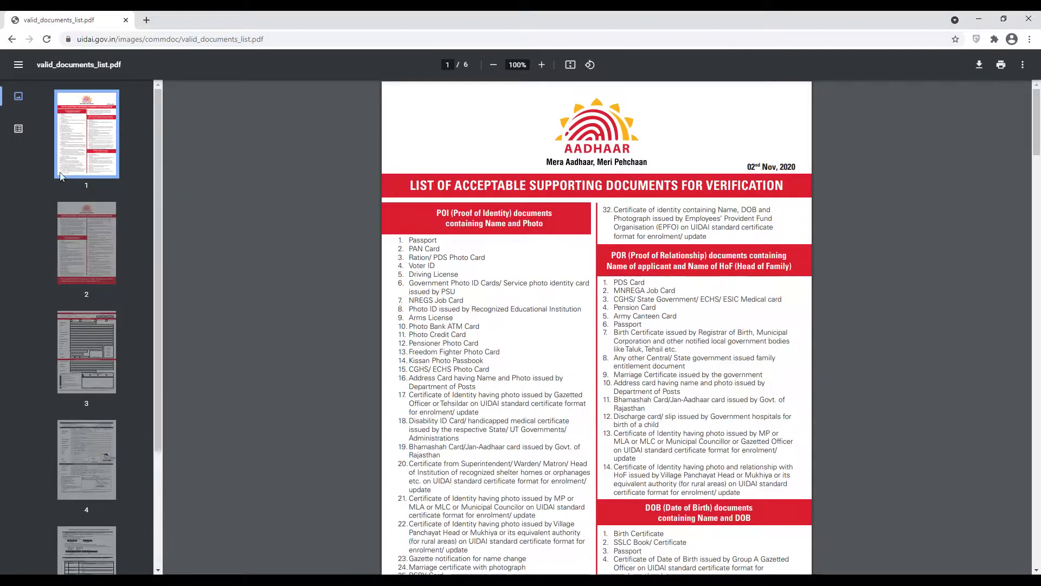
Review pages 2 and 3, select the certificate heading, and scroll to the page 6 guidelines
click(90, 222)
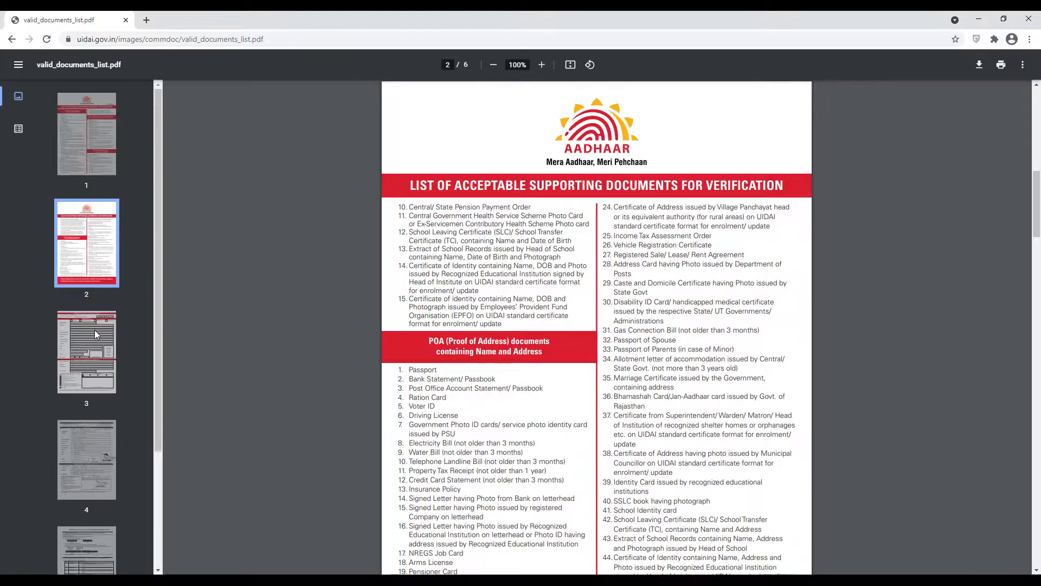
click(95, 333)
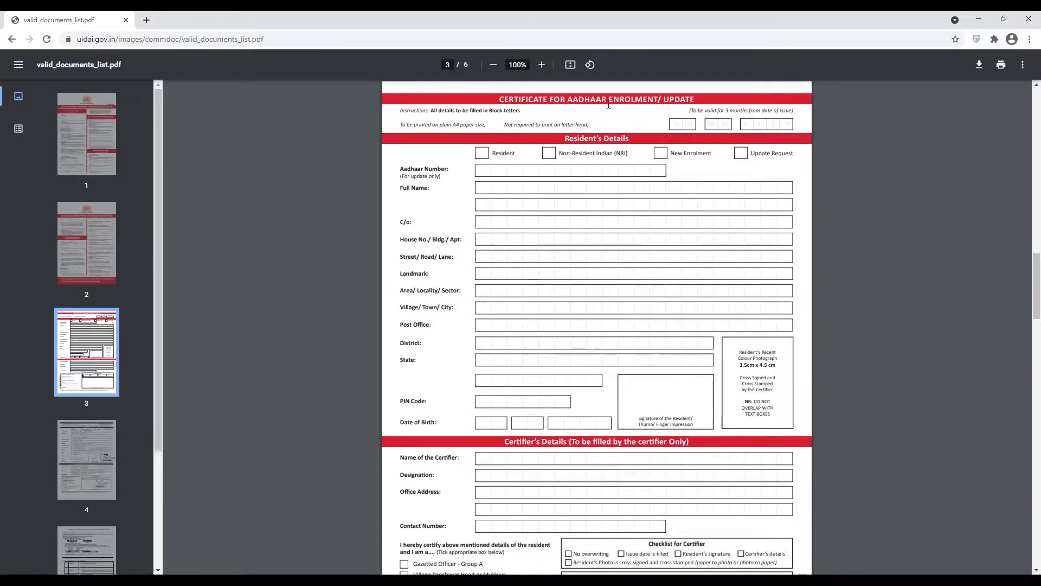
drag(501, 99, 689, 95)
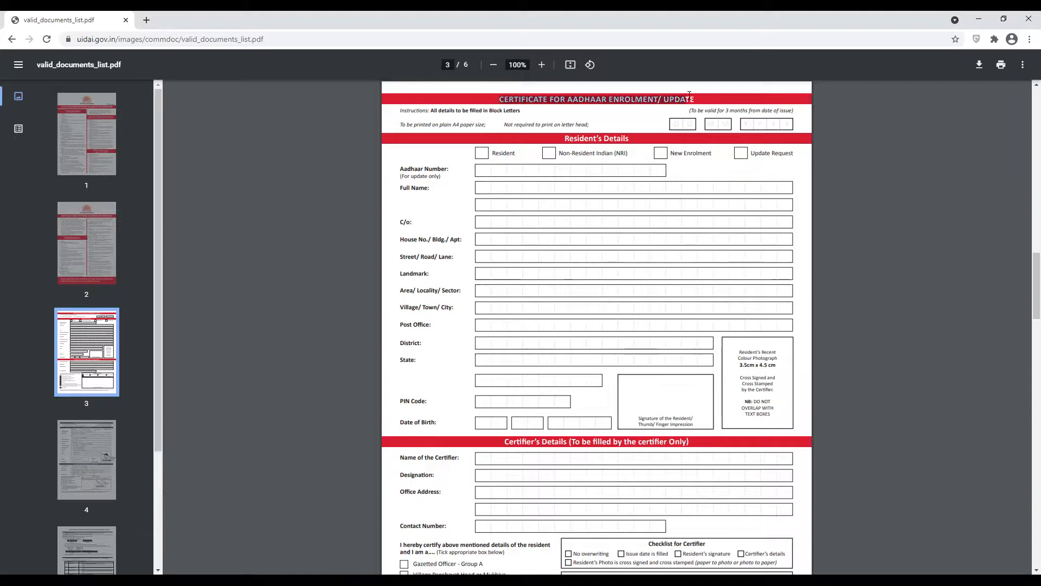
scroll(537, 230, down, 10)
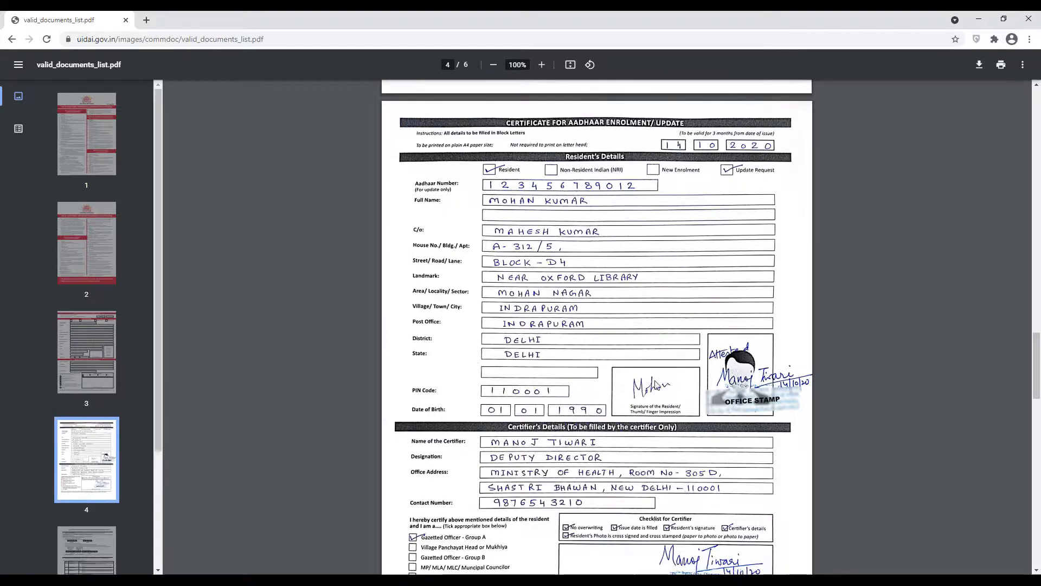
scroll(661, 388, down, 2)
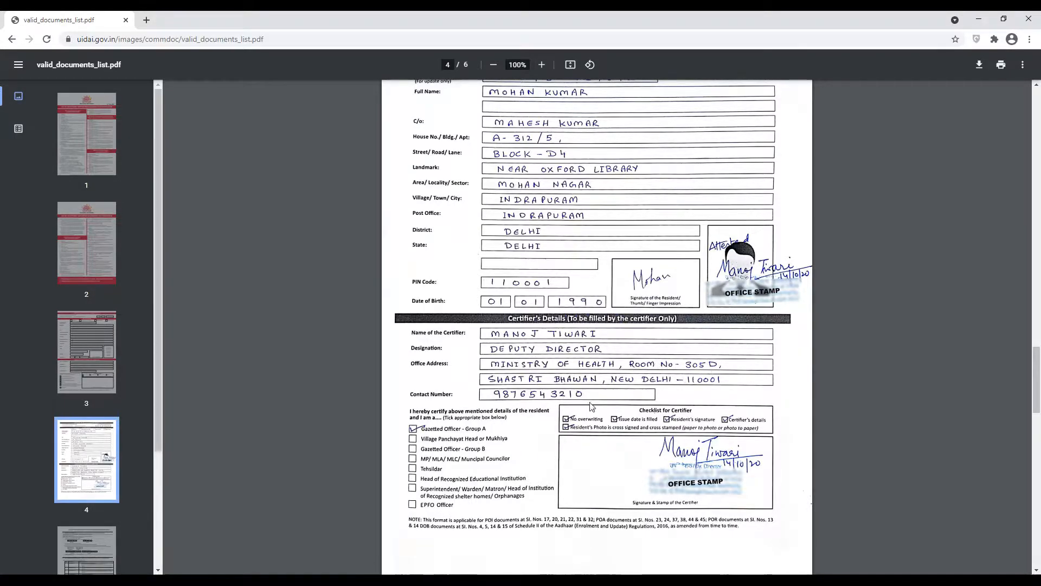
scroll(615, 398, down, 15)
scroll(505, 401, down, 12)
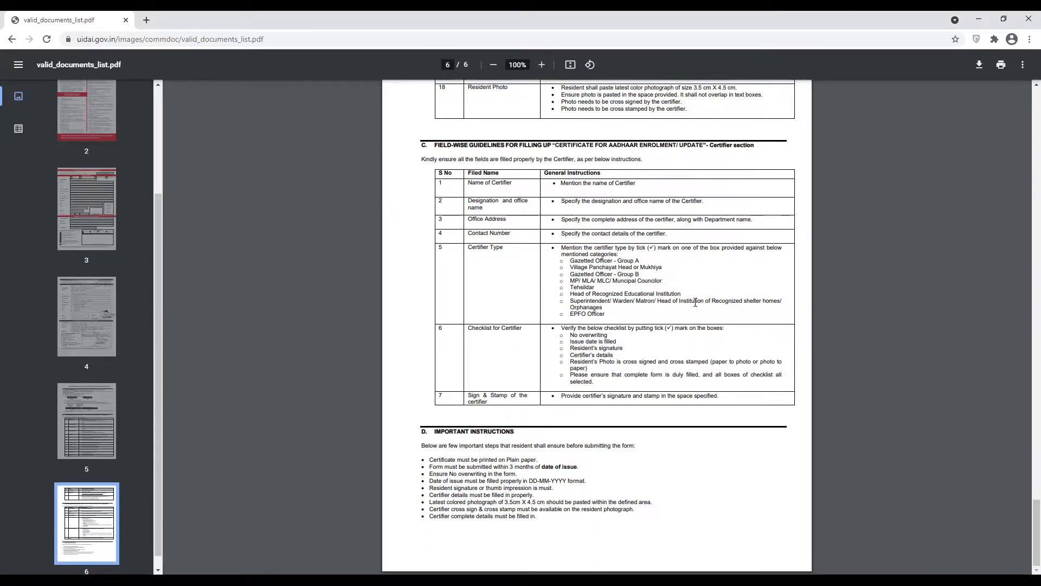
Download valid_documents_list.pdf to the Documents folder and open it in Adobe Acrobat
click(981, 67)
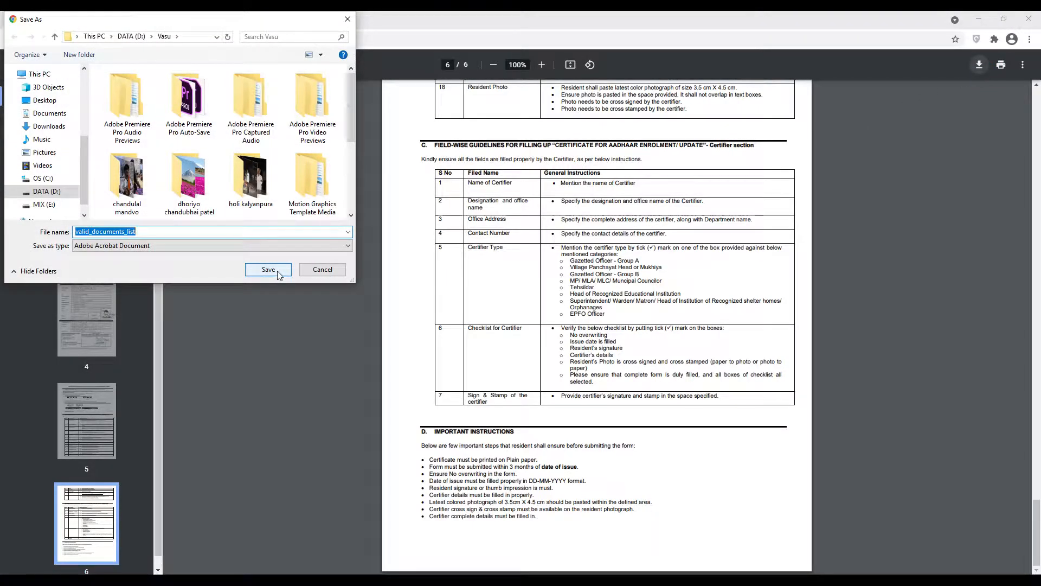
click(46, 115)
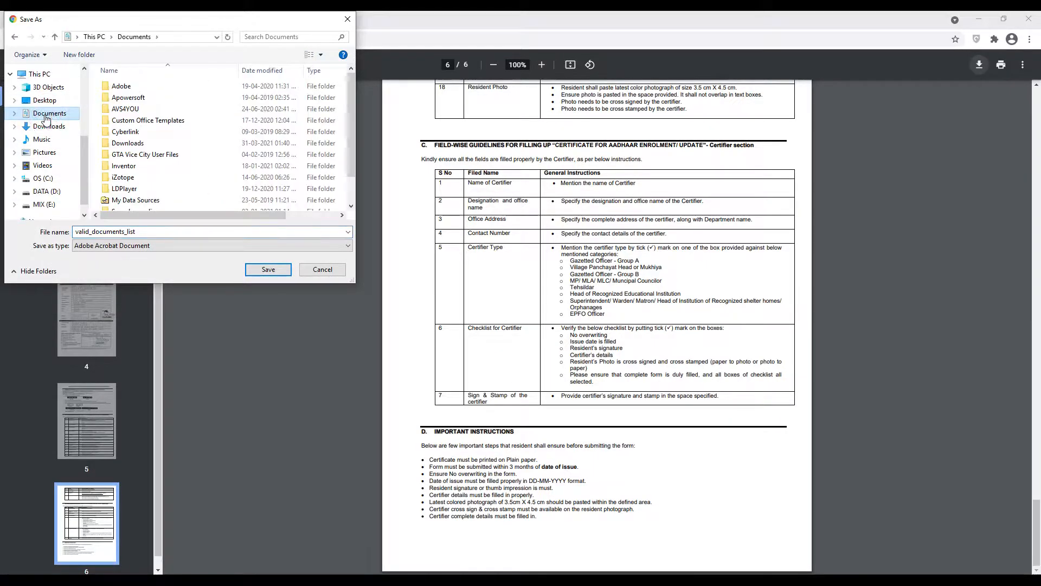
click(261, 270)
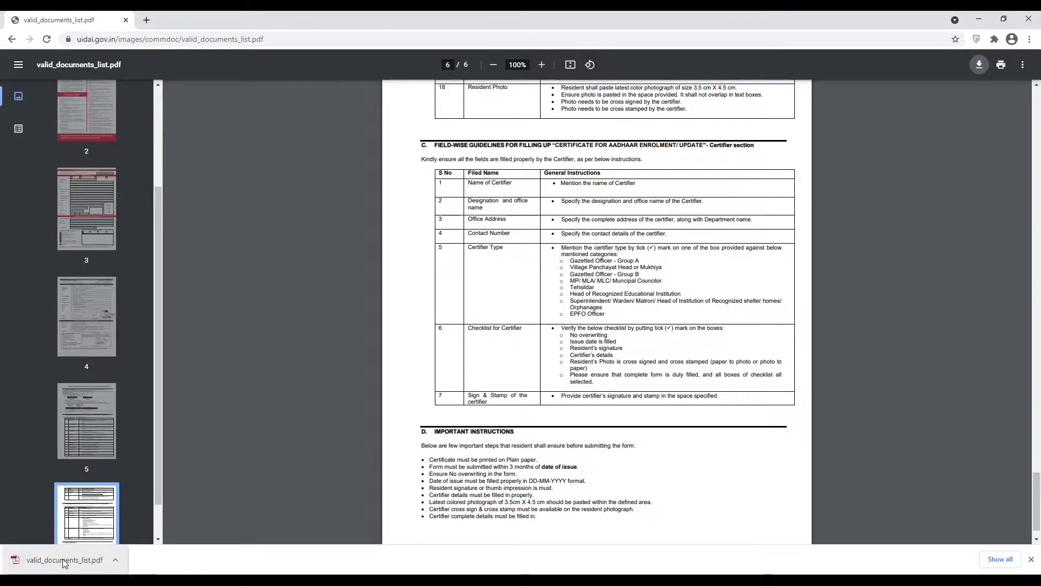
right_click(63, 563)
click(120, 502)
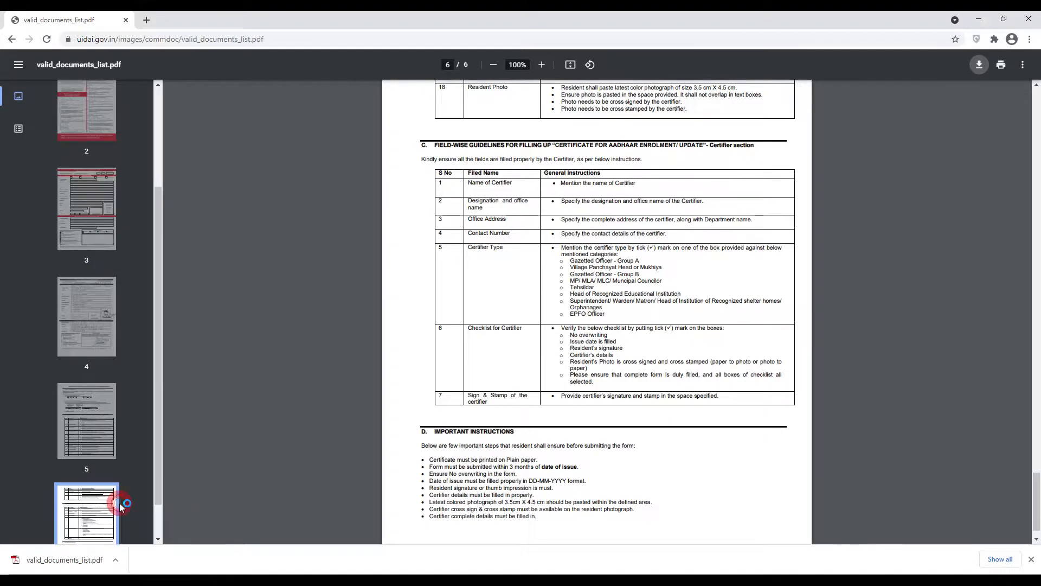
Delete the first two pages of the PDF, leaving four pages
scroll(249, 413, down, 10)
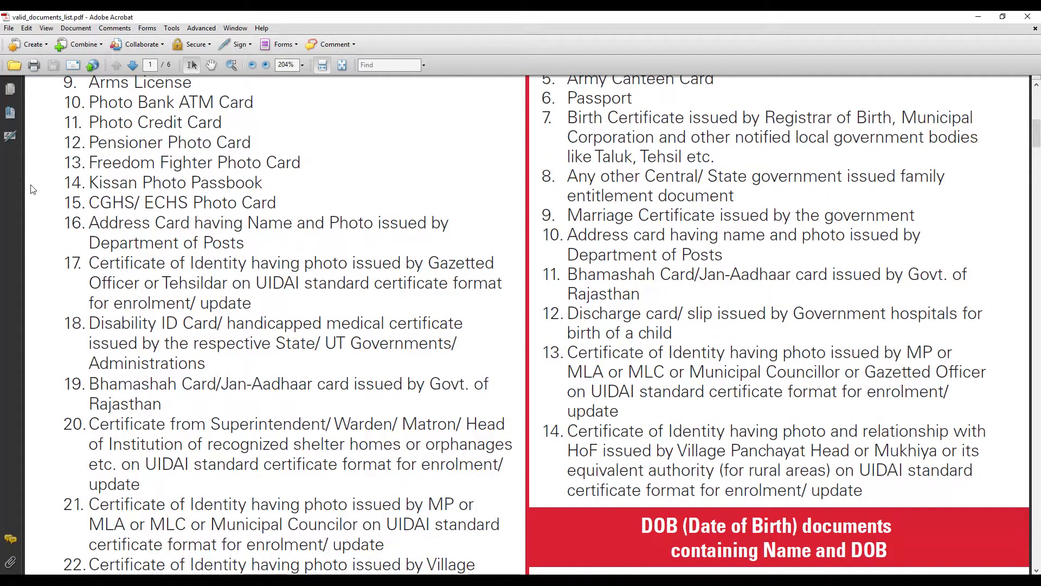
click(9, 89)
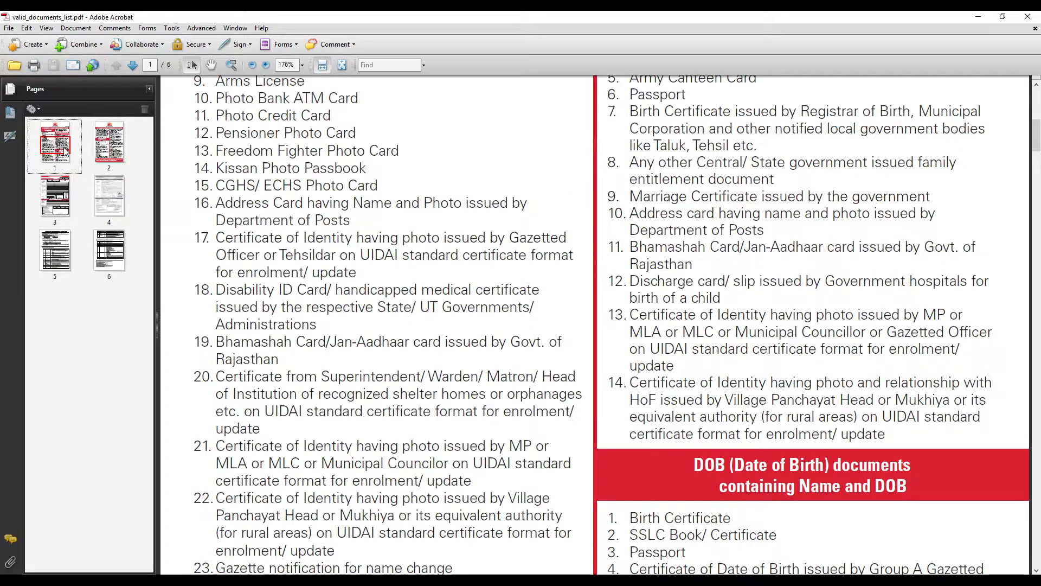
right_click(64, 150)
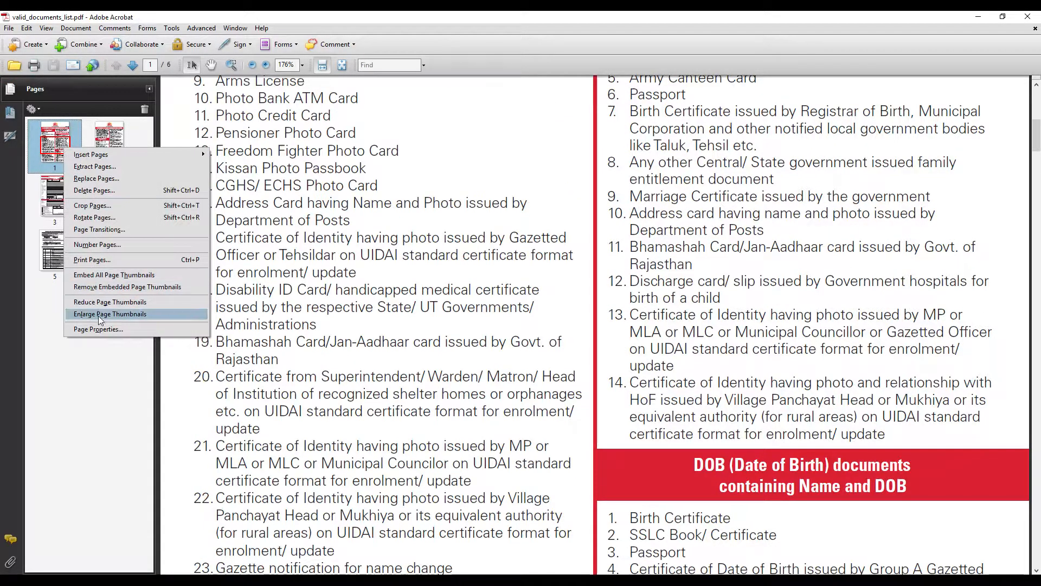
click(91, 190)
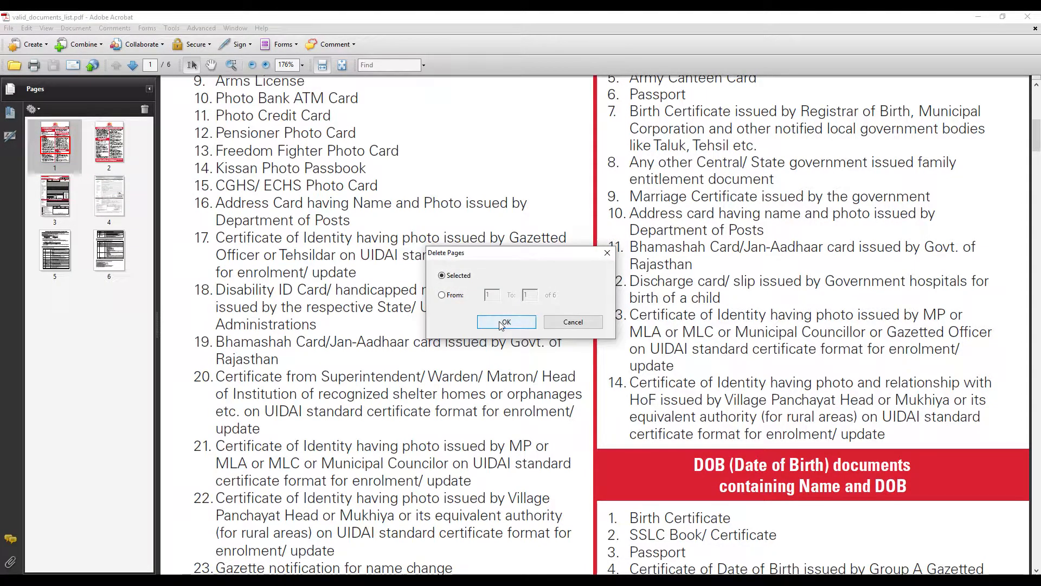
click(501, 322)
click(596, 319)
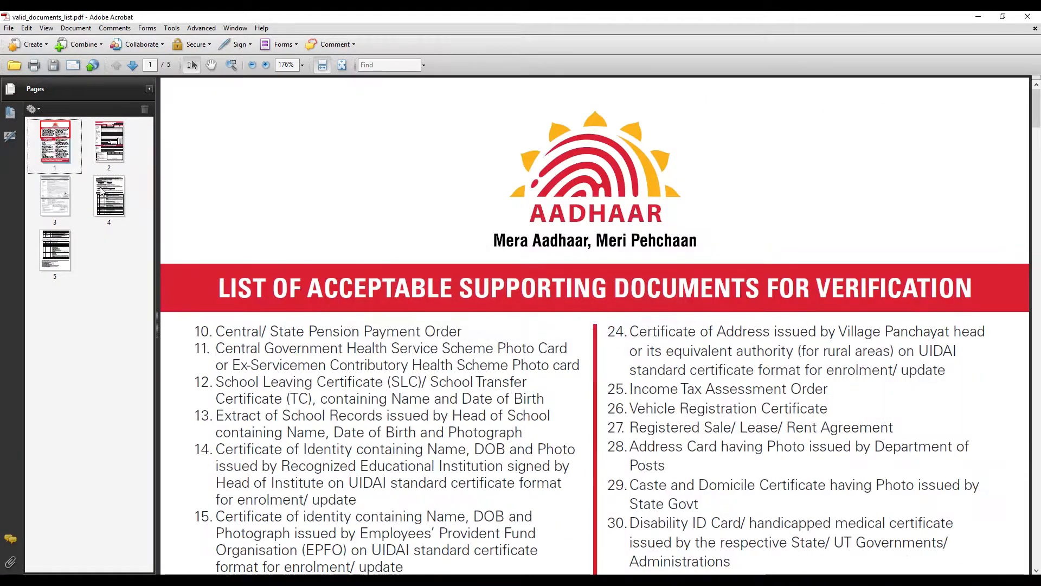
right_click(51, 161)
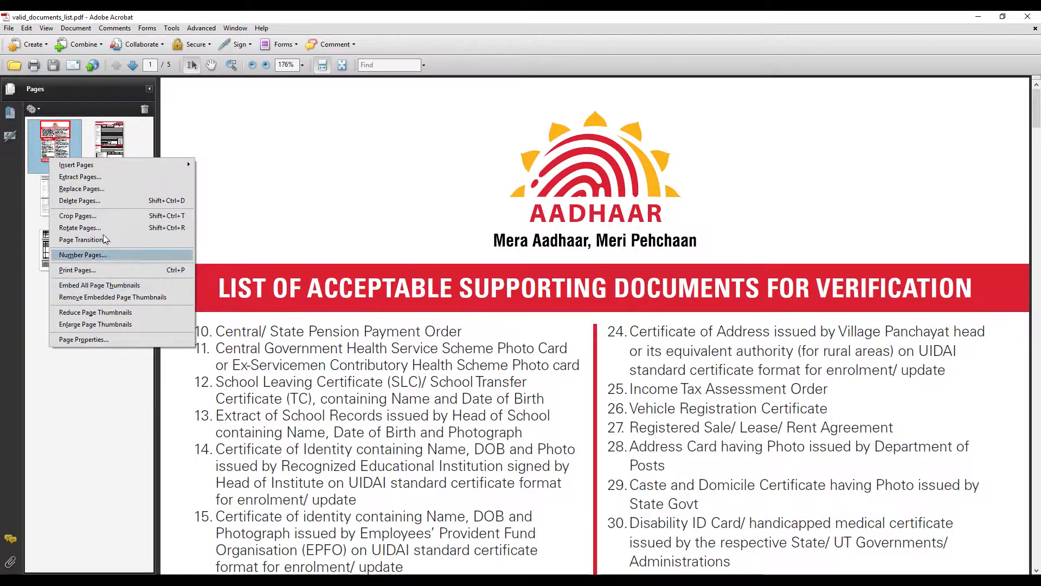
click(90, 202)
click(497, 321)
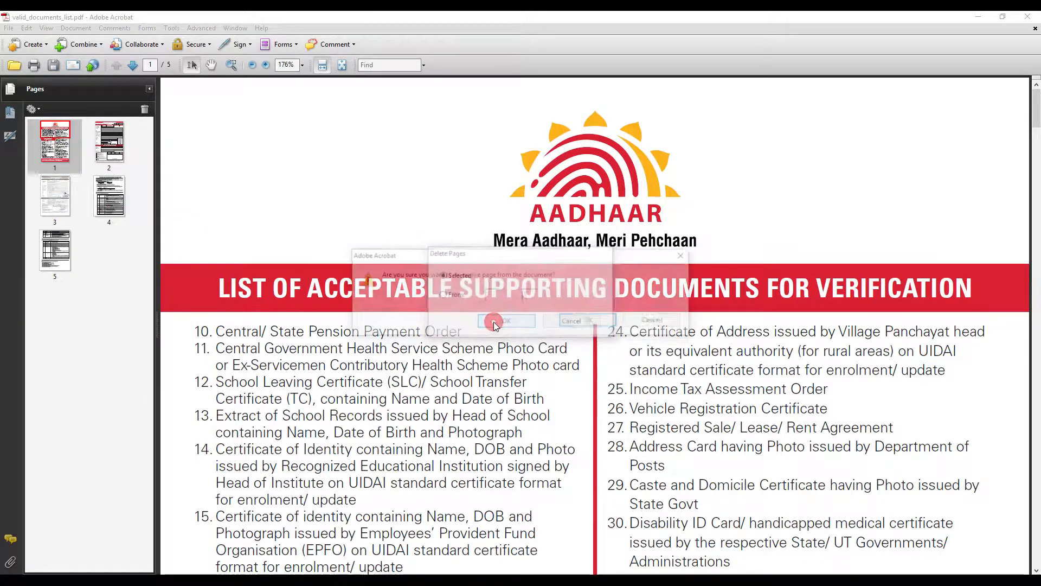
click(592, 319)
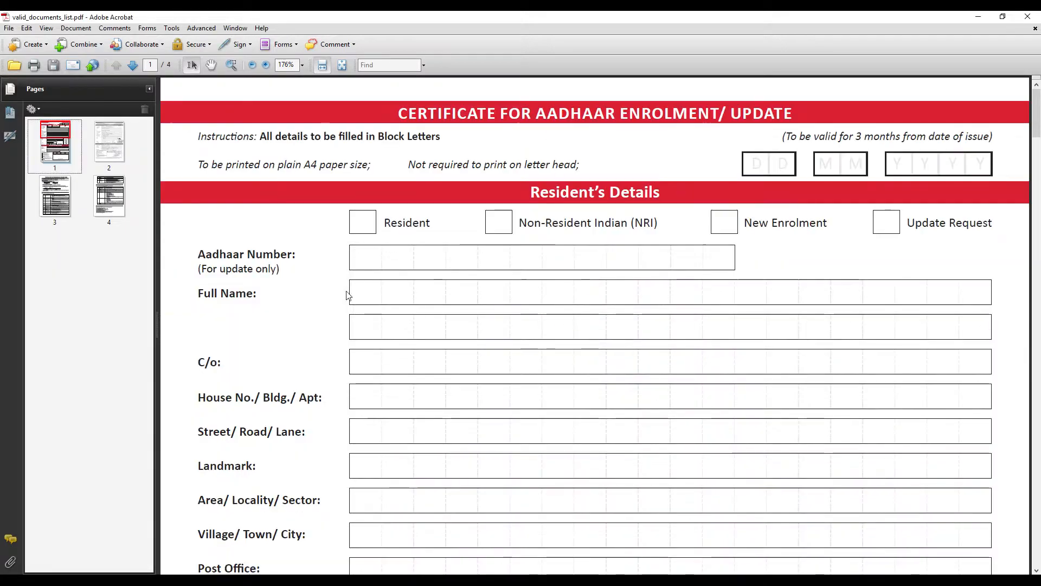
Delete the filled sample certificate page
scroll(560, 367, down, 12)
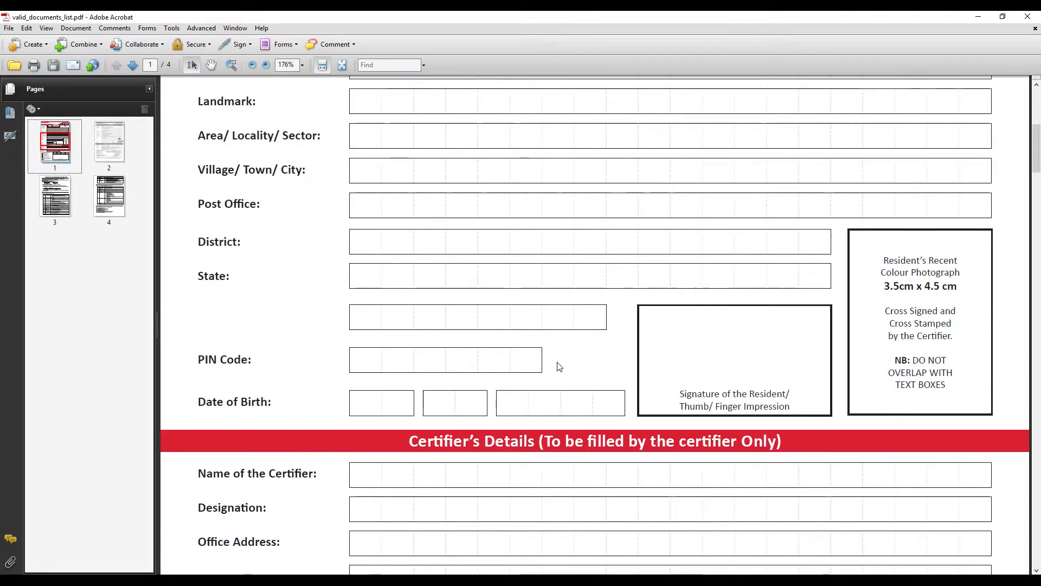
scroll(557, 361, down, 10)
scroll(163, 186, up, 7)
click(119, 152)
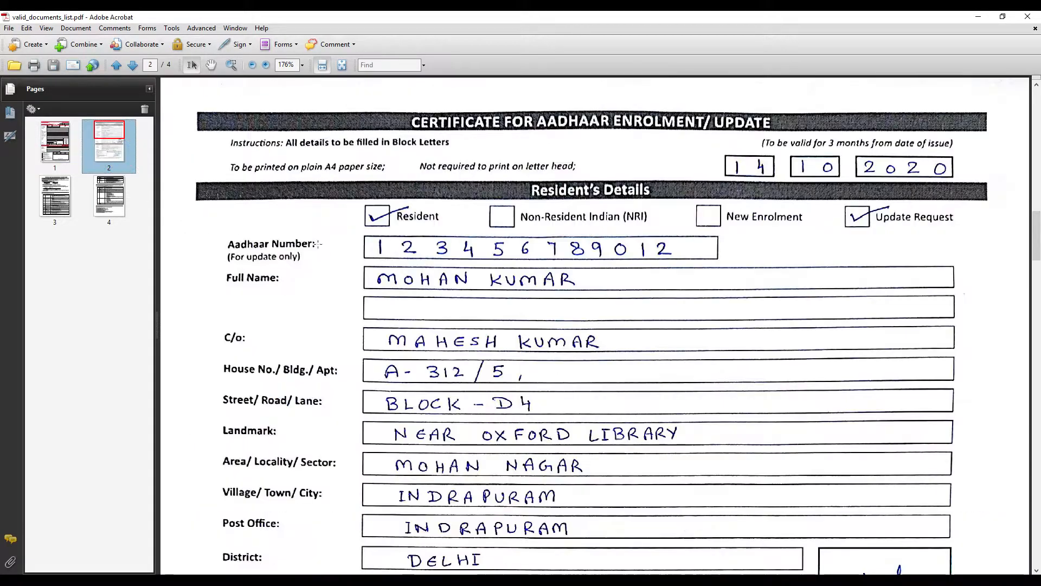
right_click(114, 154)
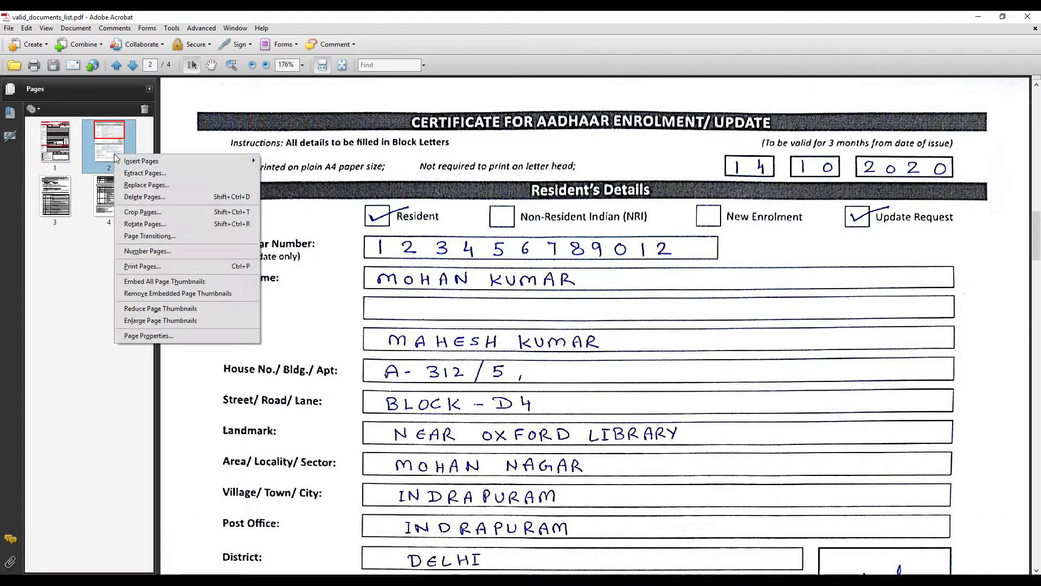
click(124, 197)
click(513, 323)
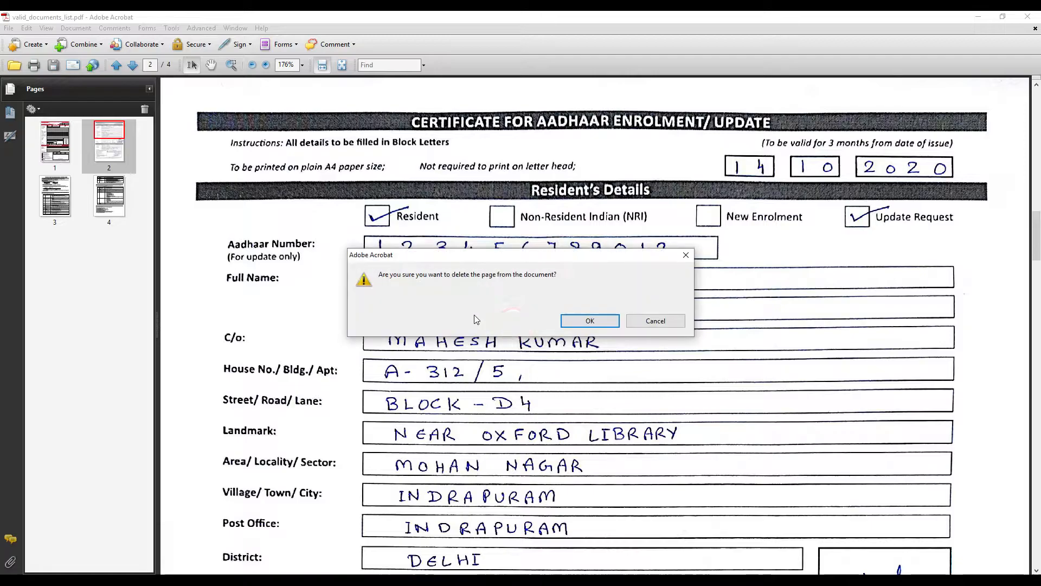
click(578, 323)
Delete the instructions page and the remaining second page, keeping only the blank certificate
click(123, 163)
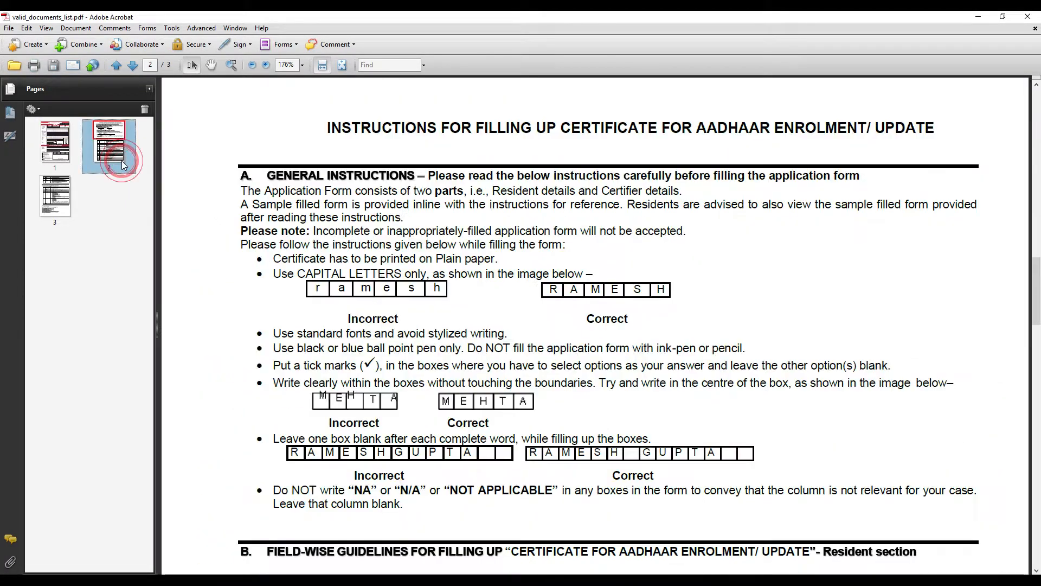
right_click(126, 155)
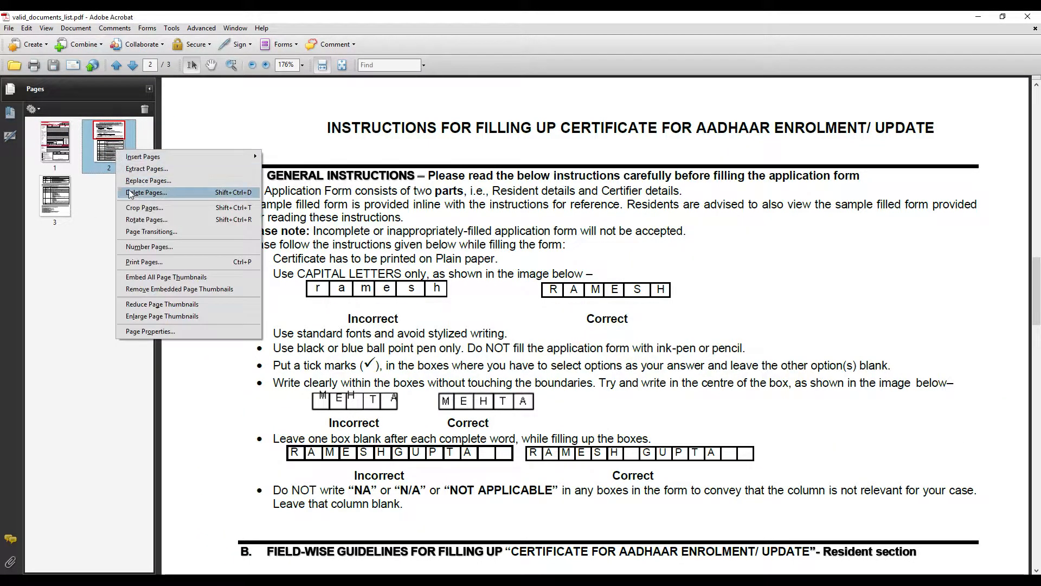
click(148, 194)
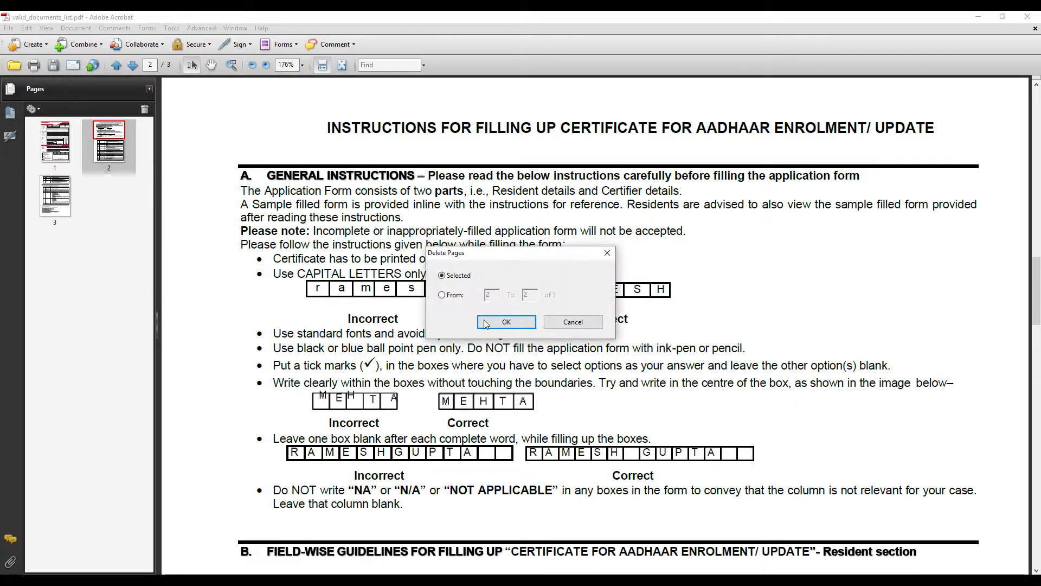
click(508, 322)
click(583, 320)
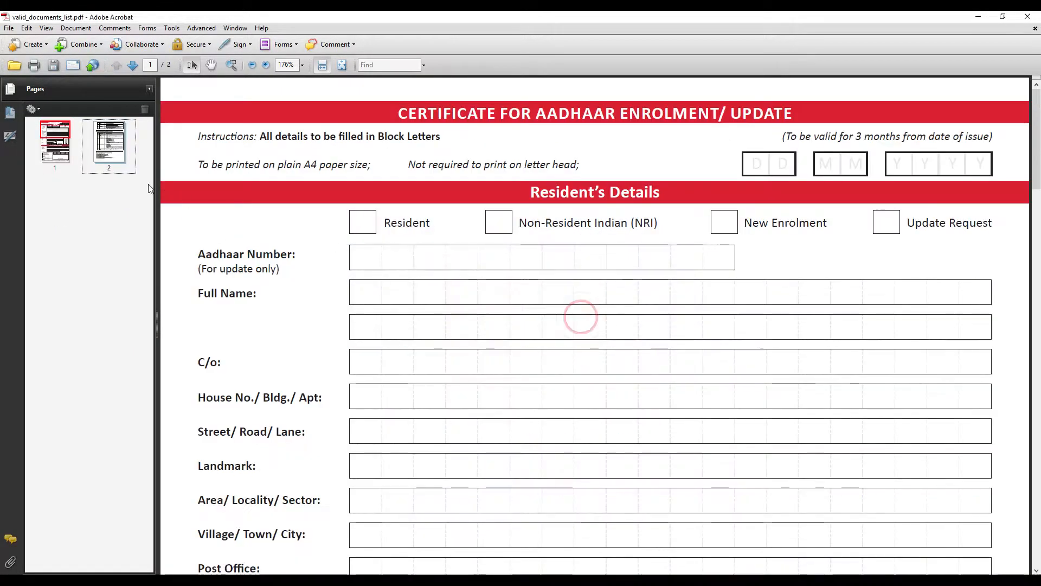
right_click(107, 153)
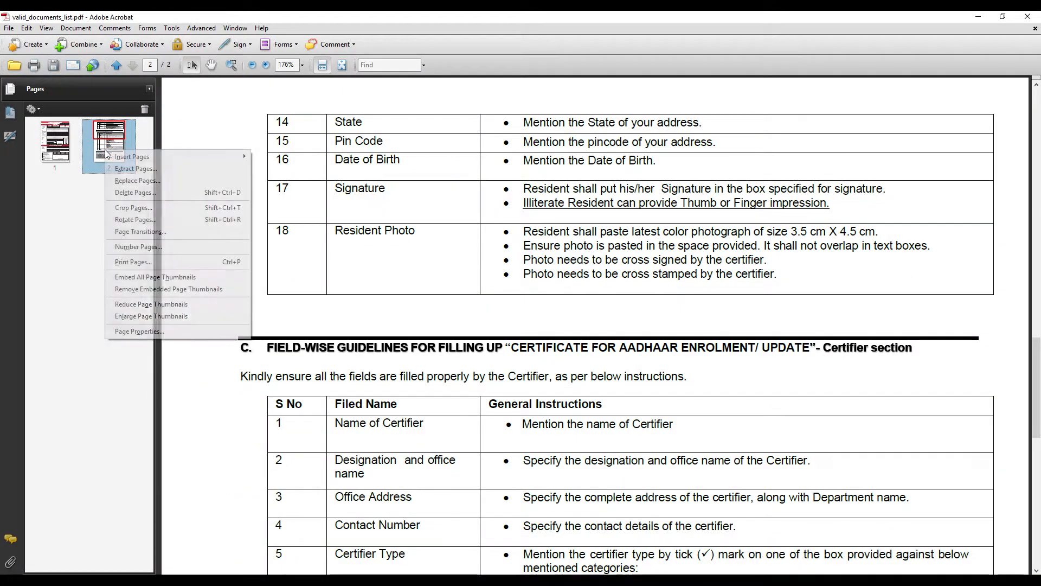
click(134, 193)
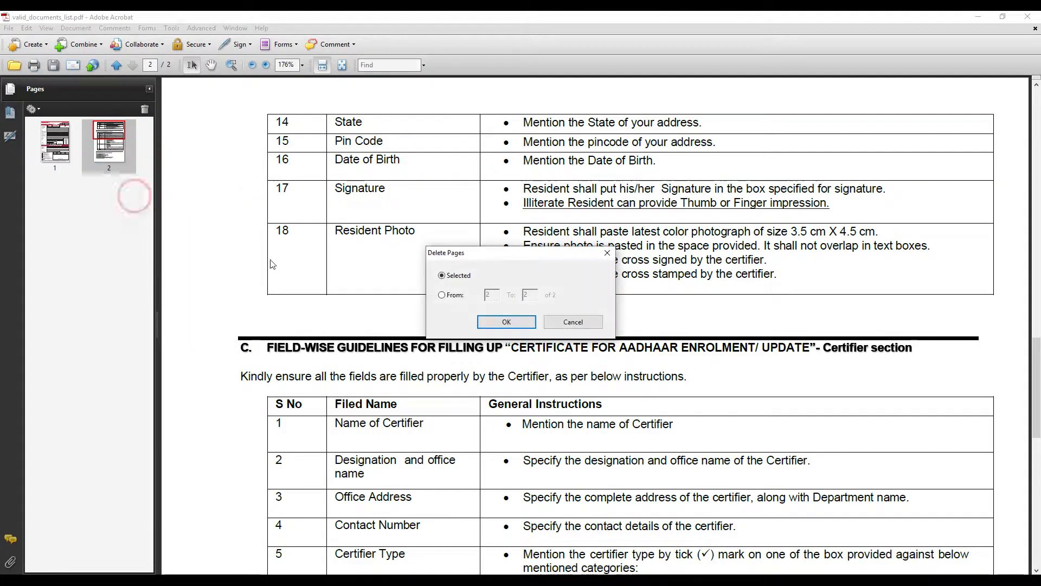
click(505, 322)
click(589, 319)
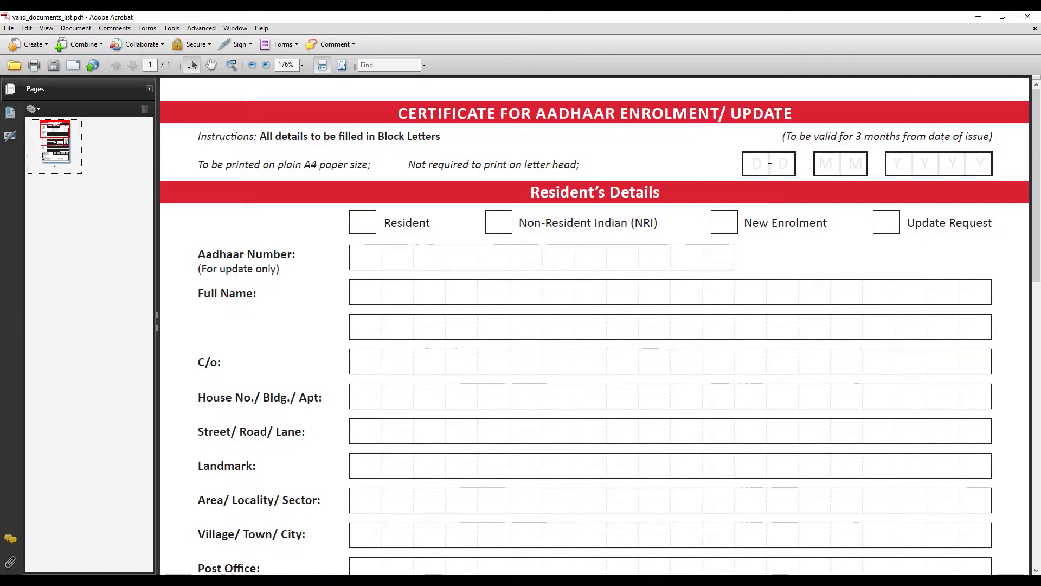
click(754, 163)
Enter form editing via Add or Edit Fields, saving the file and auto-detecting fields
click(784, 163)
click(752, 163)
click(363, 260)
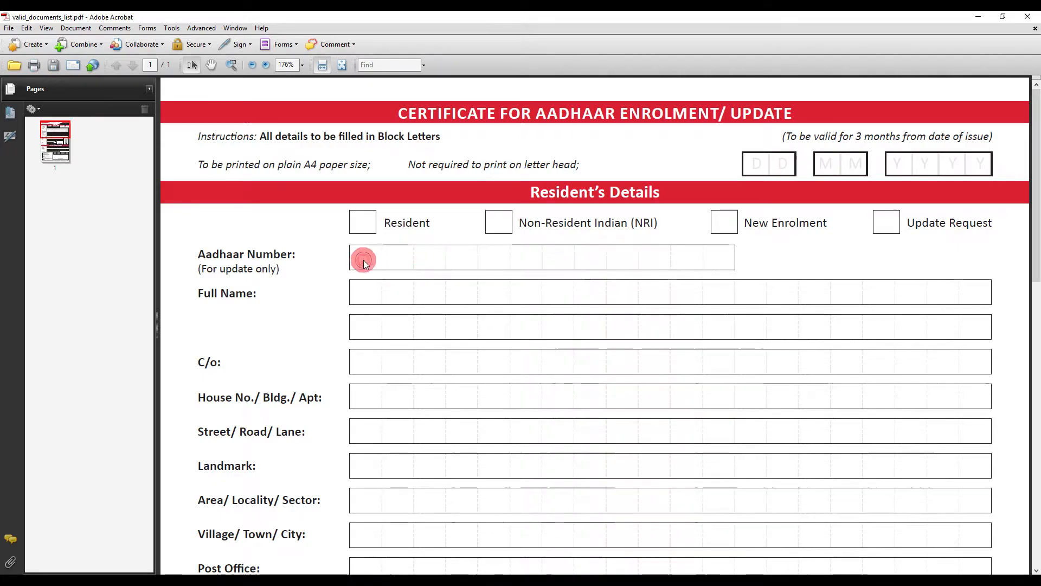
click(282, 46)
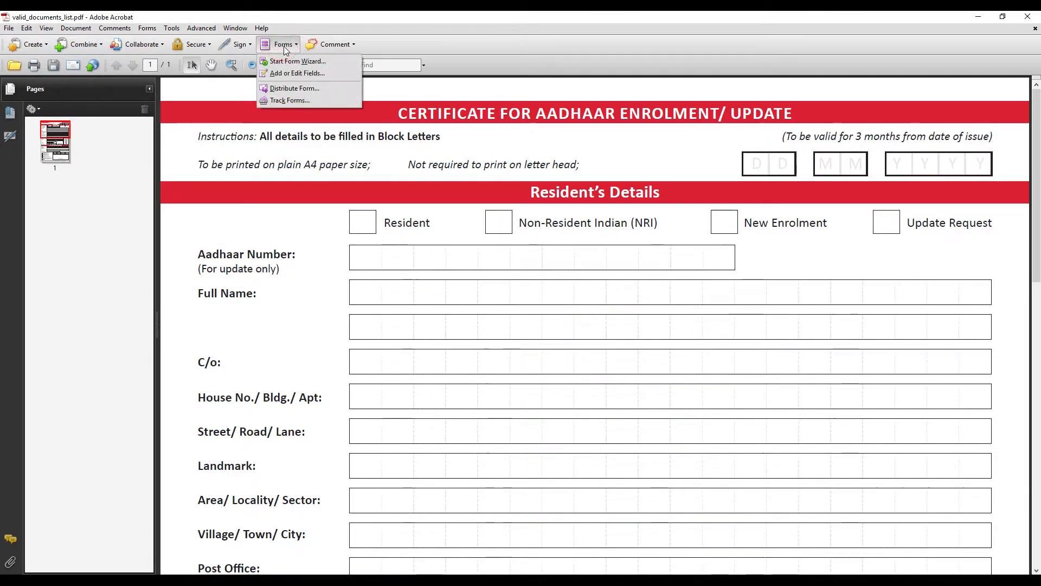
click(298, 74)
click(594, 325)
click(577, 322)
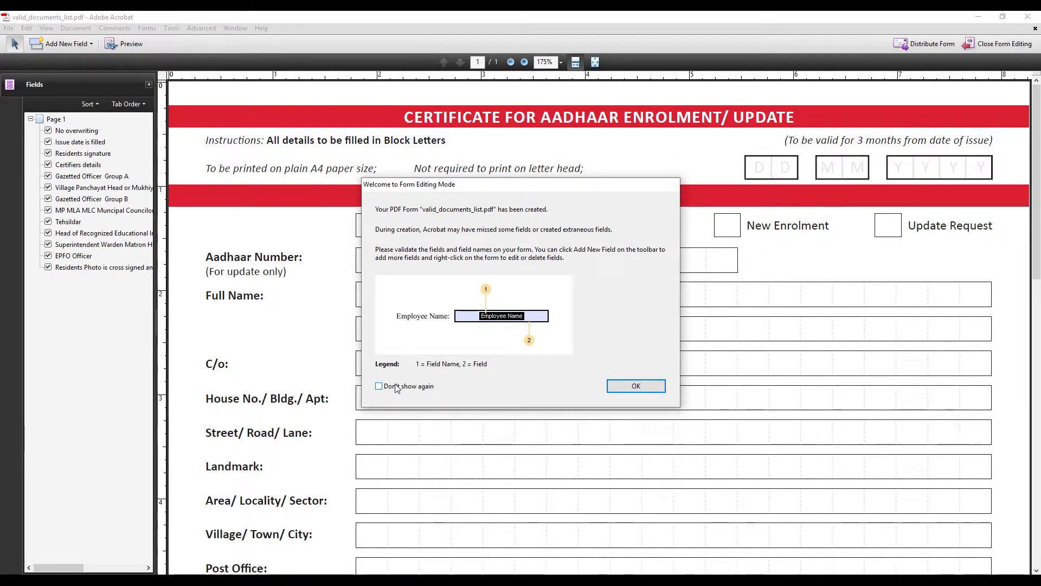
click(630, 386)
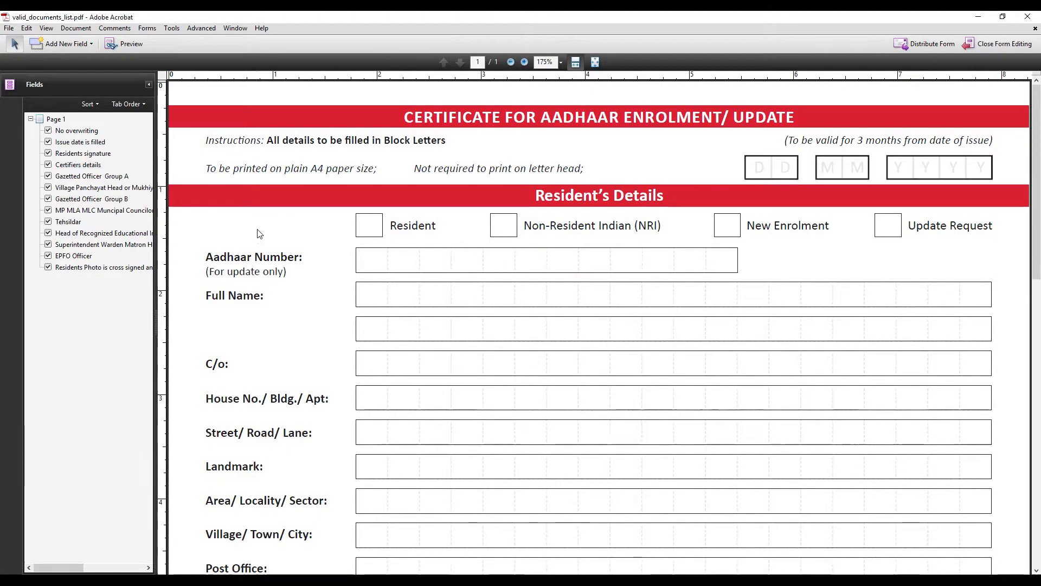
Add text fields over the two D boxes and two M boxes of the date
click(368, 264)
click(76, 45)
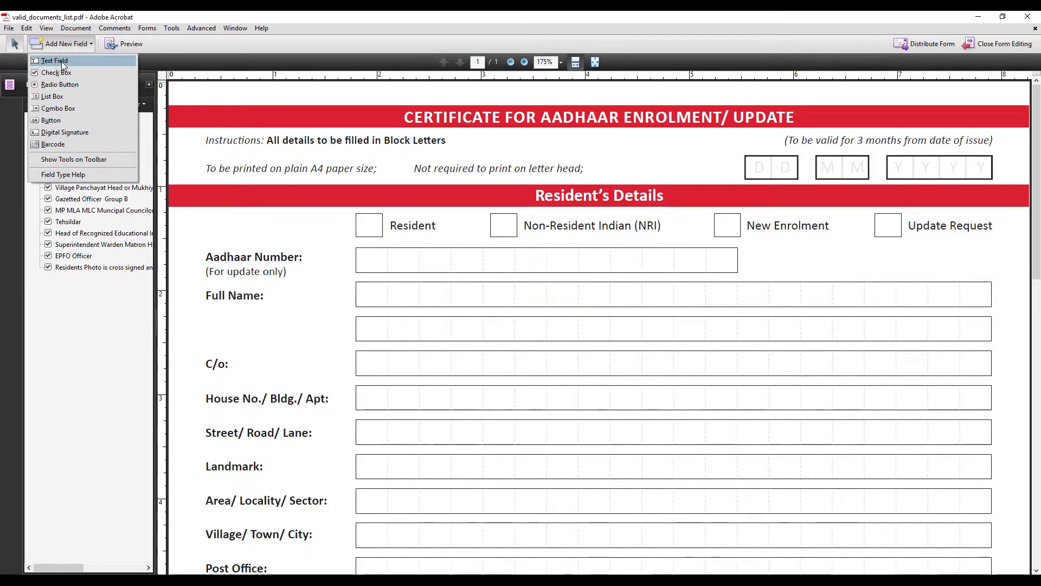
click(58, 60)
mouse_move(745, 155)
mouse_down()
mouse_move(867, 183)
mouse_move(961, 184)
mouse_move(744, 156)
mouse_up()
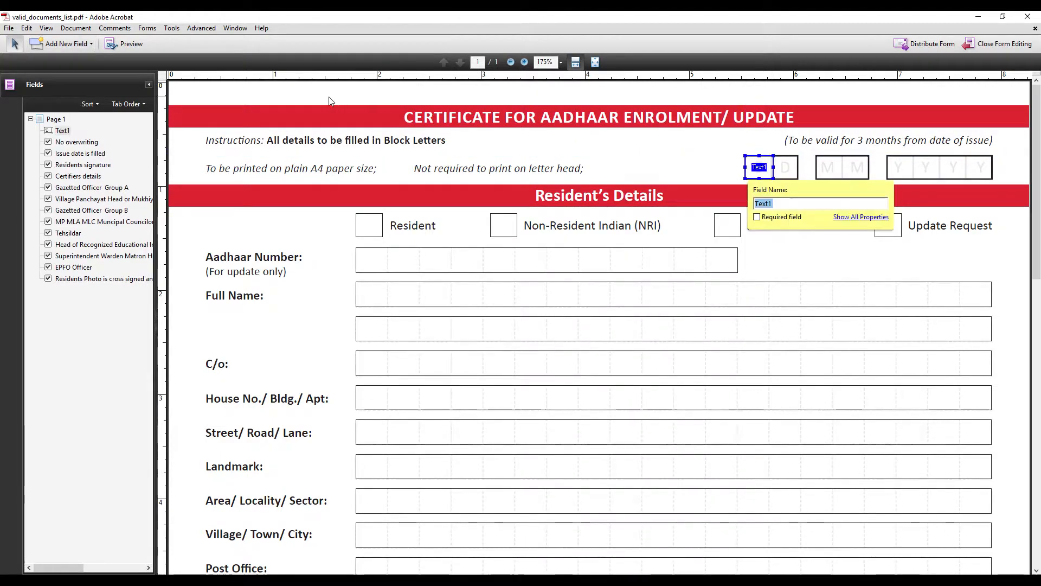
click(71, 43)
click(59, 60)
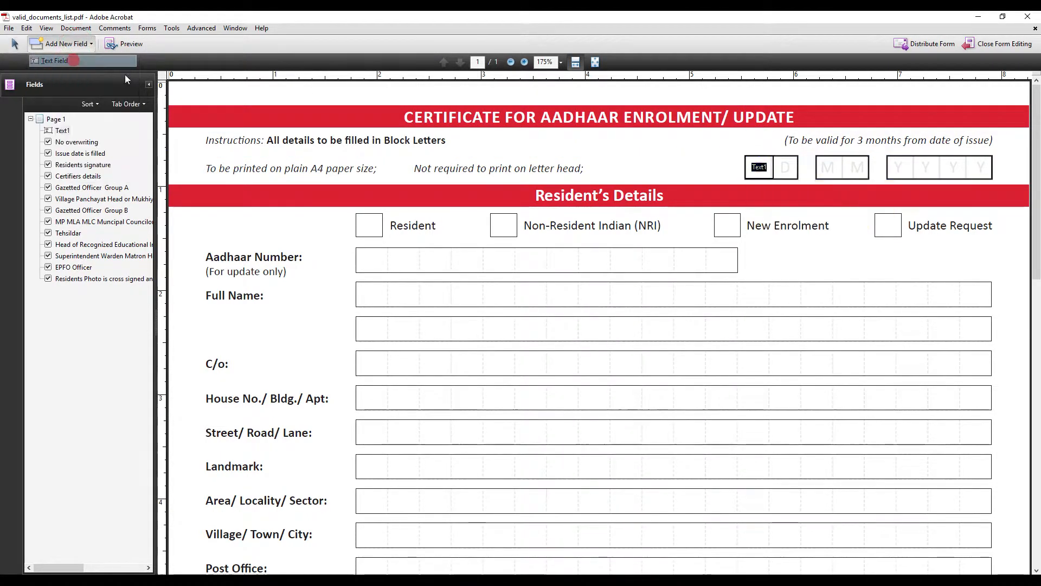
drag(772, 156, 799, 179)
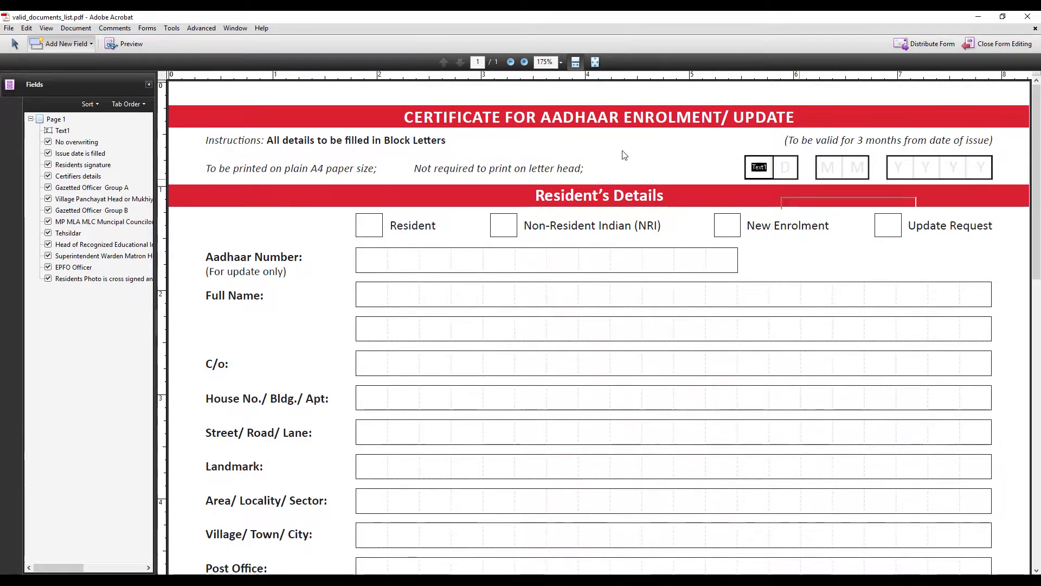
click(73, 41)
click(58, 61)
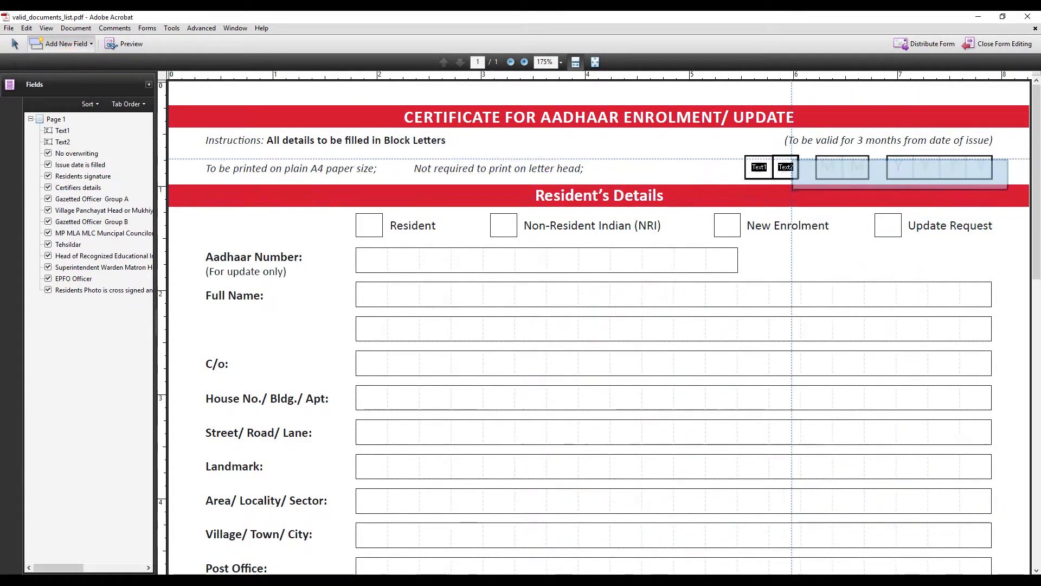
drag(816, 157, 842, 179)
click(72, 43)
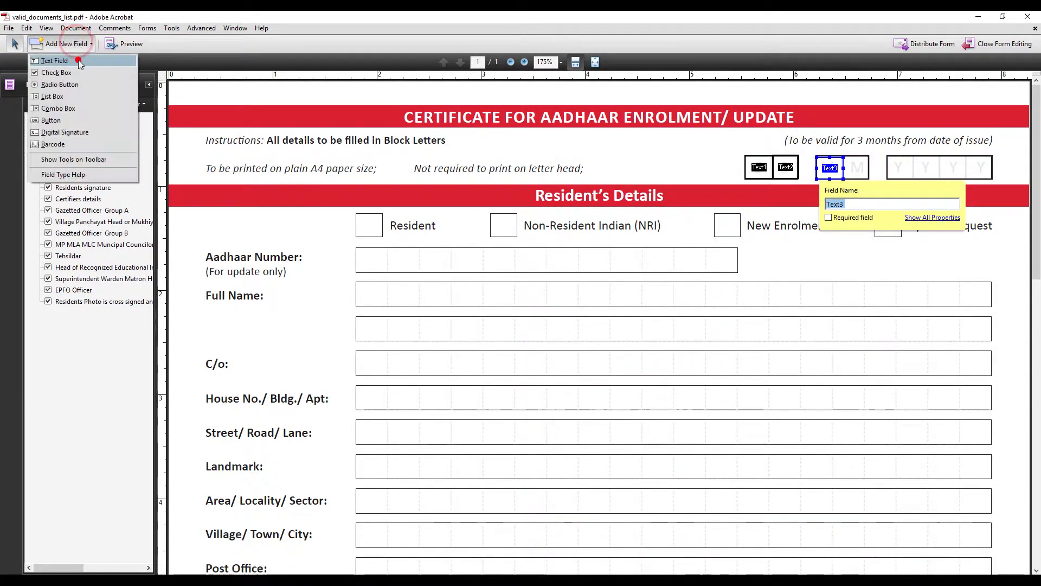
click(58, 61)
drag(843, 156, 868, 179)
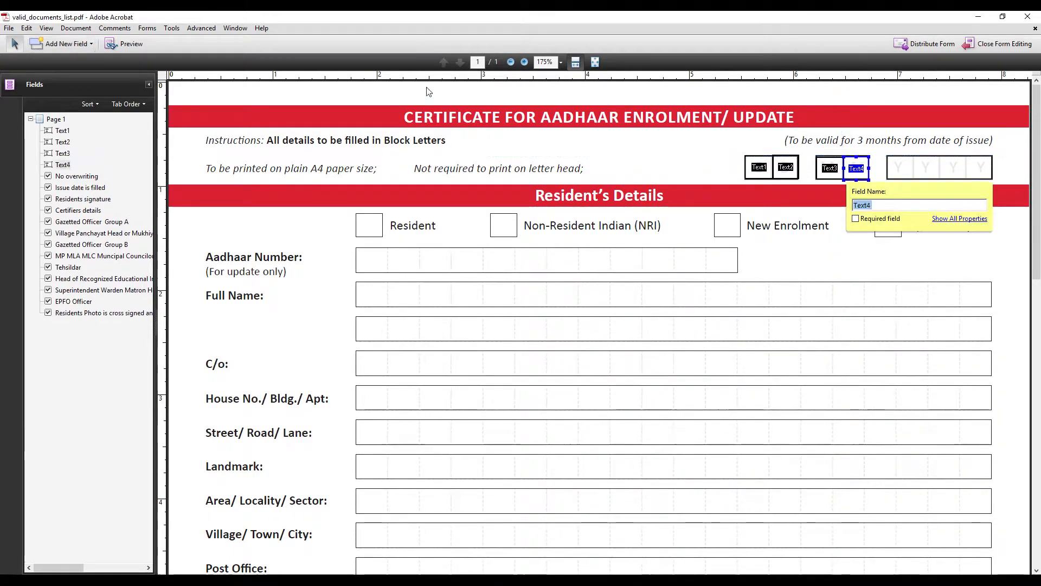
Add text fields over the four Y boxes of the date
click(59, 47)
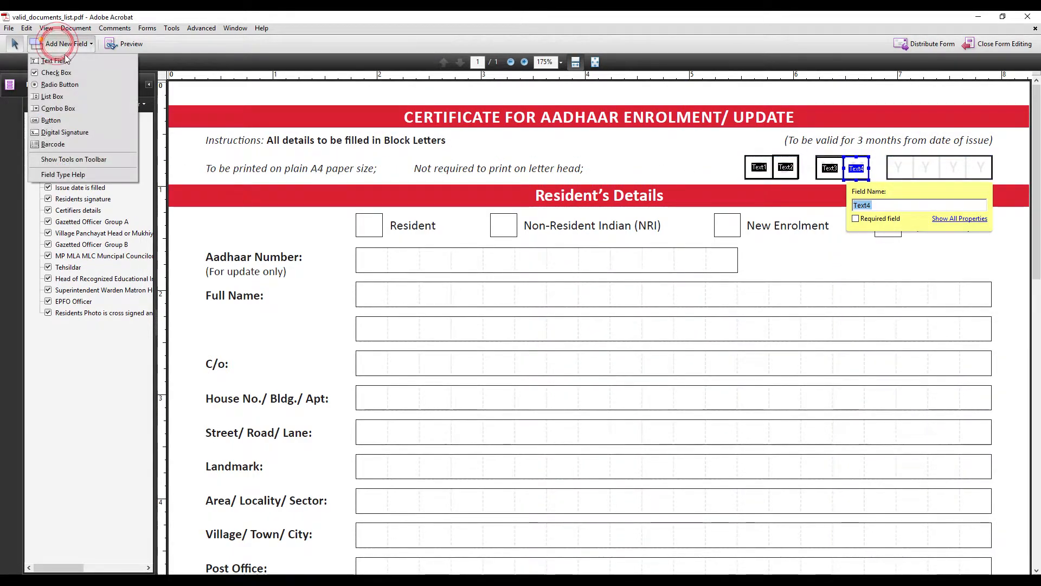
click(57, 57)
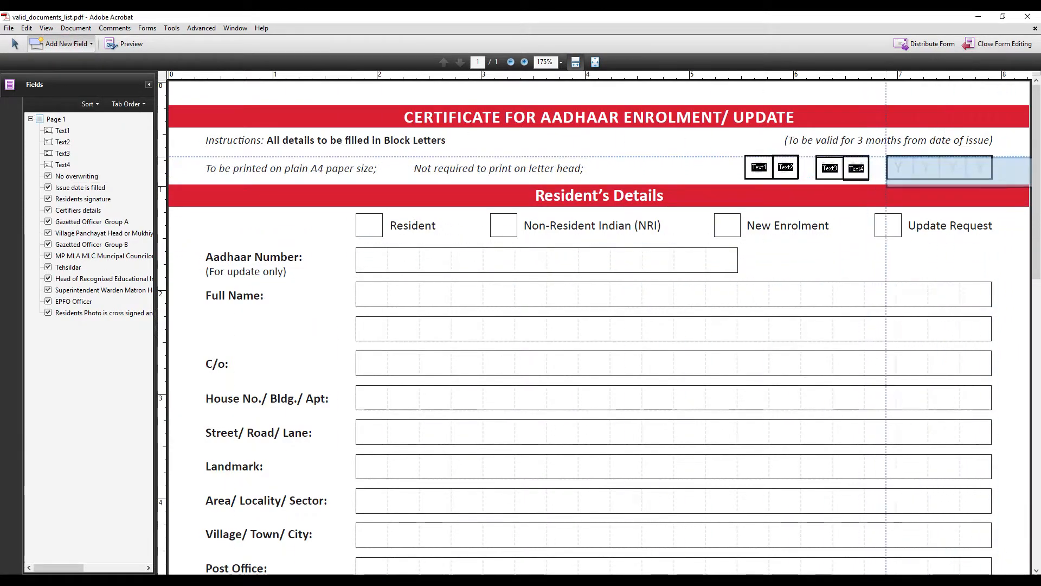
drag(887, 156, 914, 178)
click(55, 44)
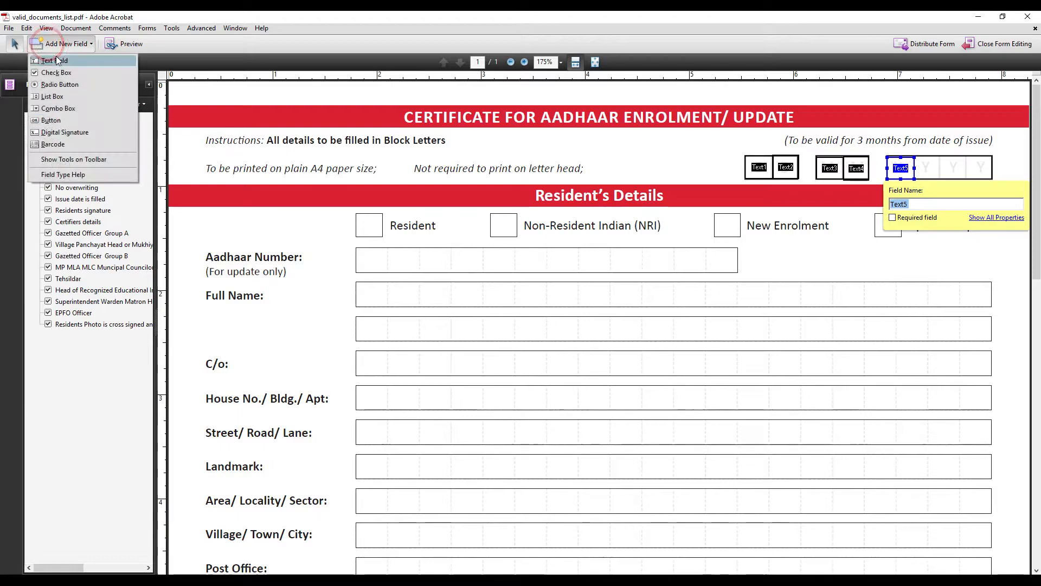
click(58, 61)
drag(916, 157, 940, 180)
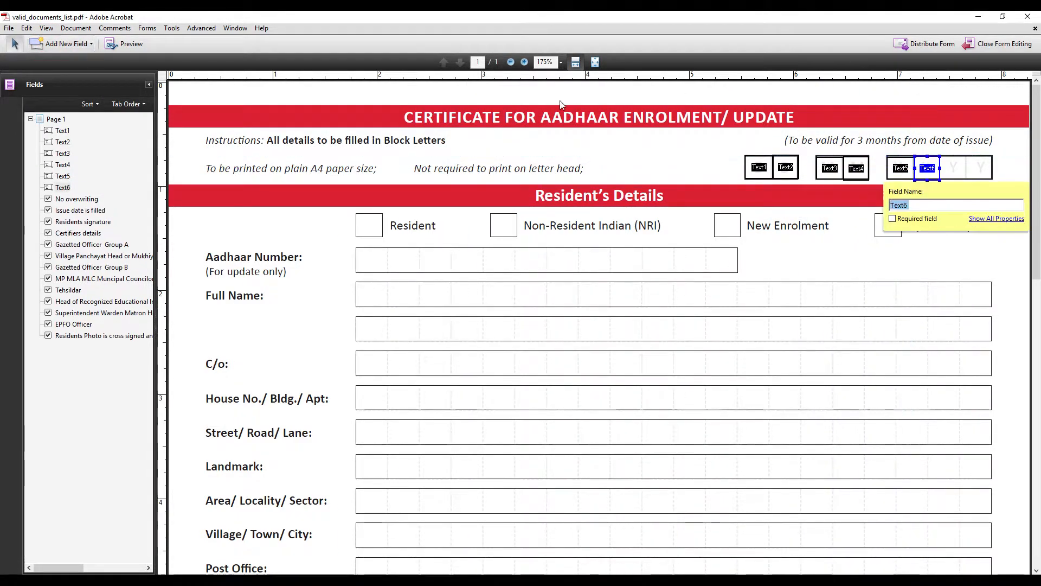
click(91, 43)
click(58, 62)
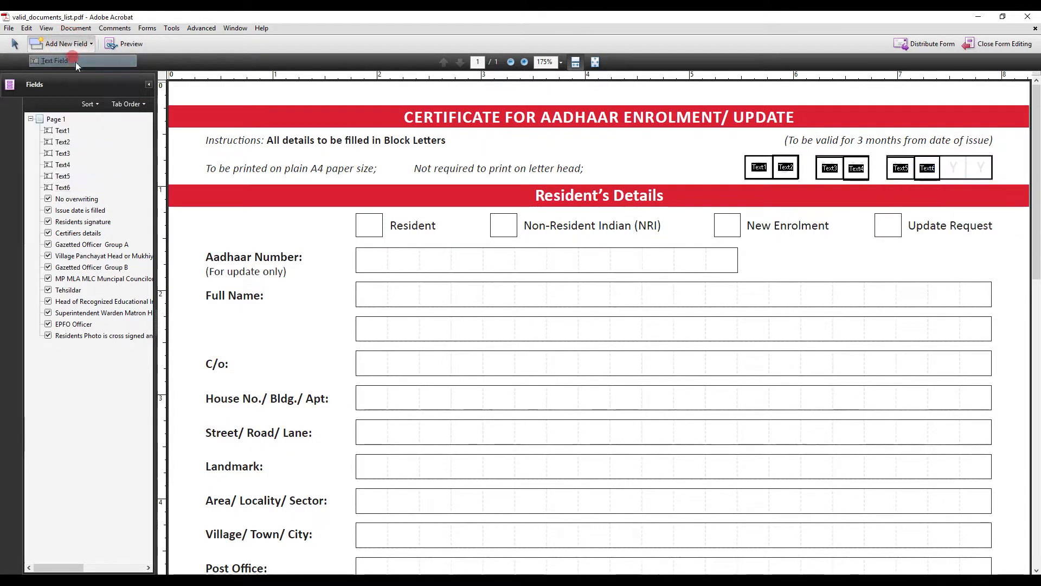
drag(940, 156, 966, 181)
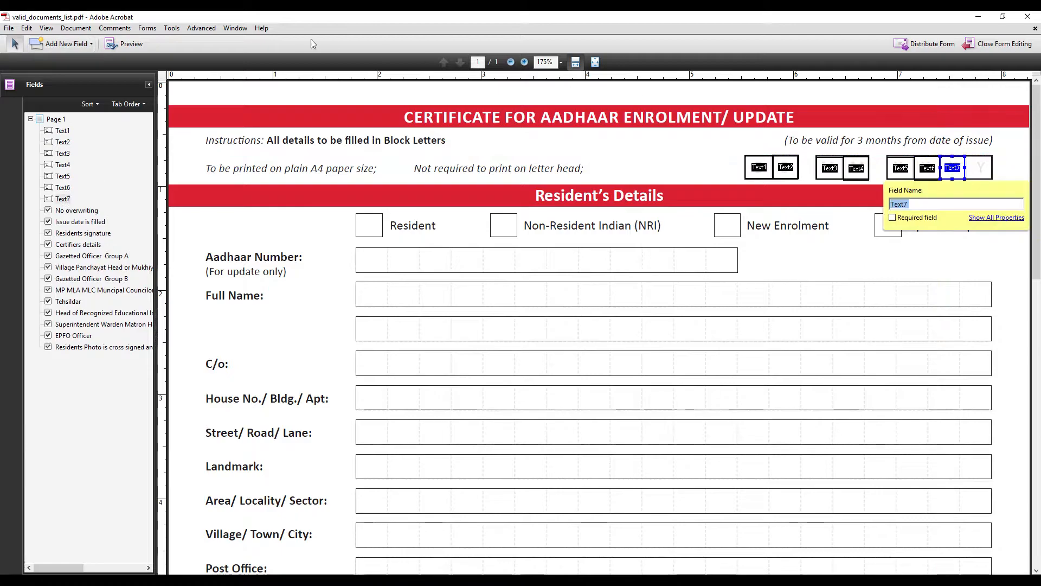
click(91, 44)
click(84, 61)
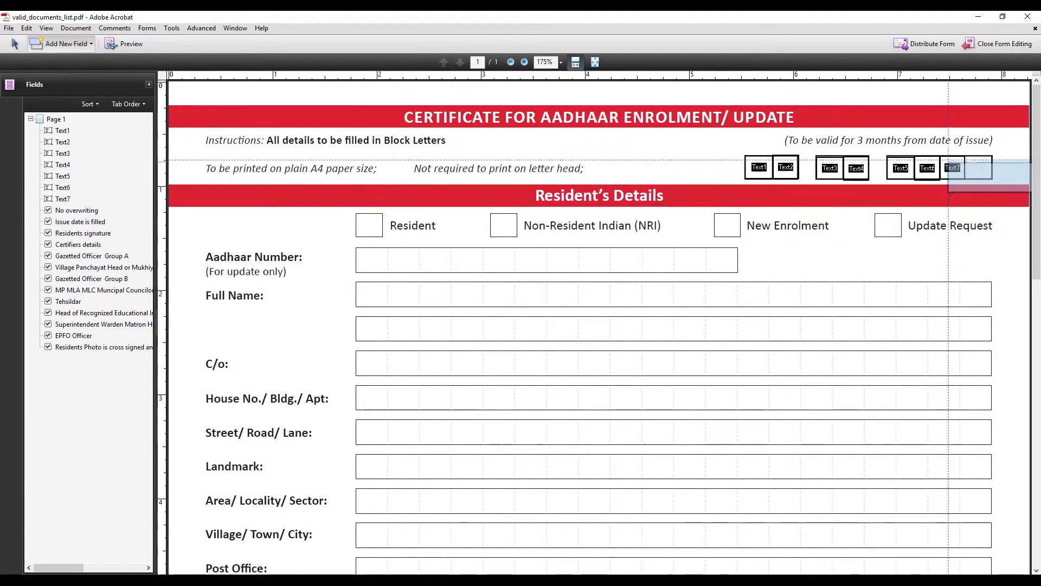
click(966, 156)
drag(992, 179, 992, 180)
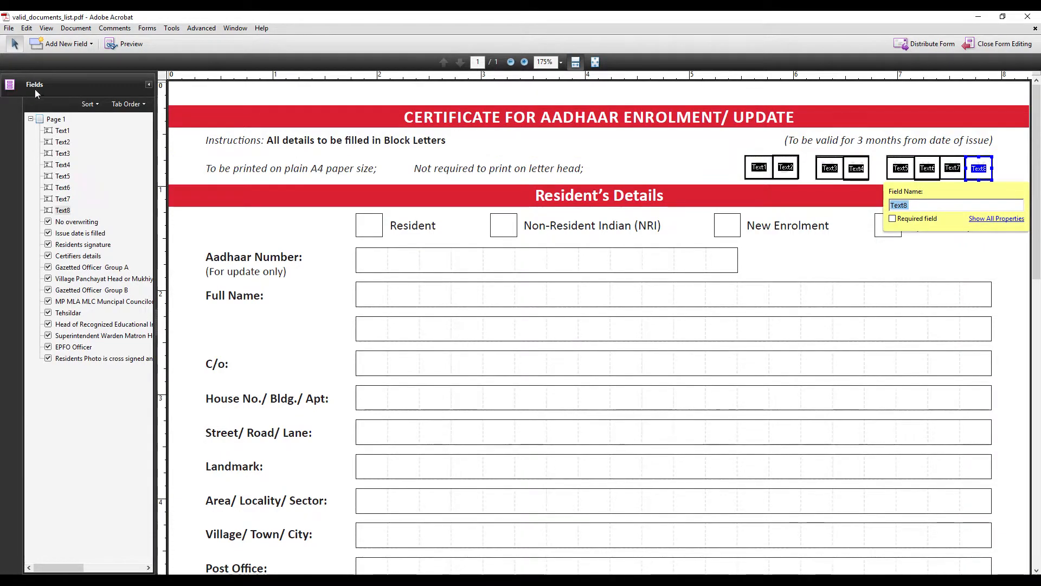
Add a text field over the Resident box
click(49, 43)
click(46, 61)
drag(358, 213, 383, 237)
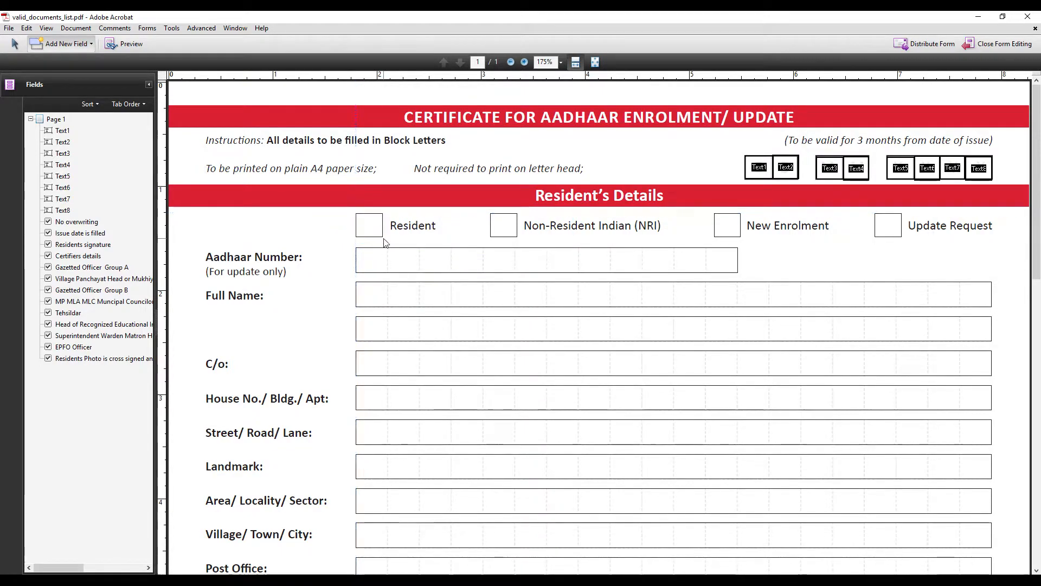
click(70, 48)
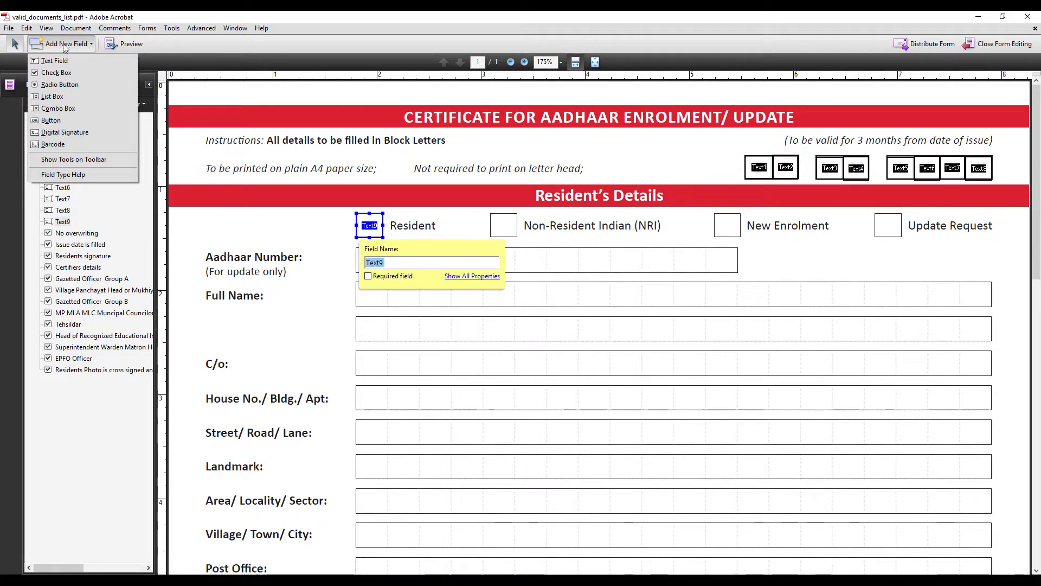
Delete the mistaken Text9 text field from the Resident box
click(26, 28)
key(Up)
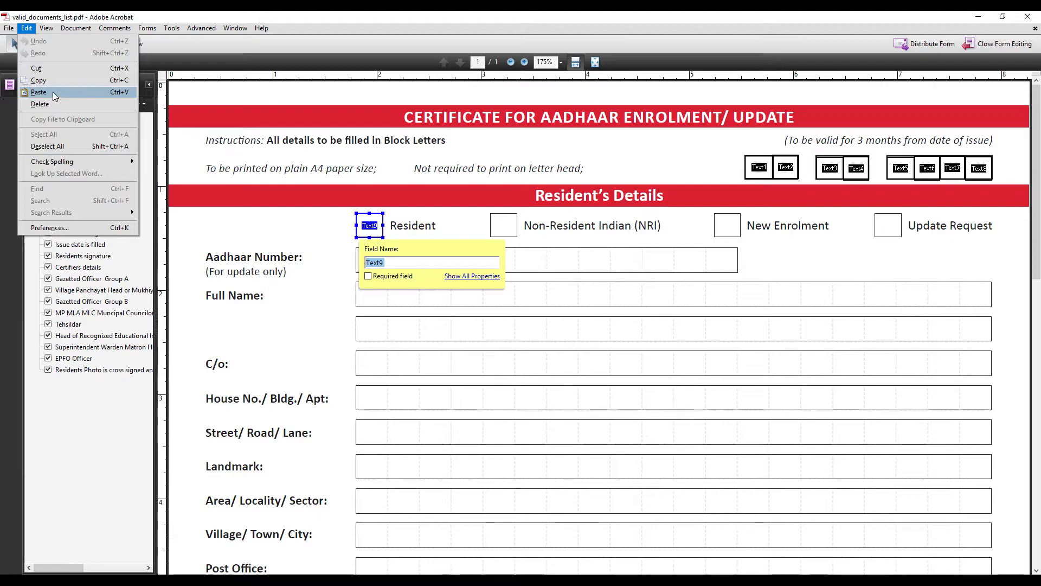
click(374, 228)
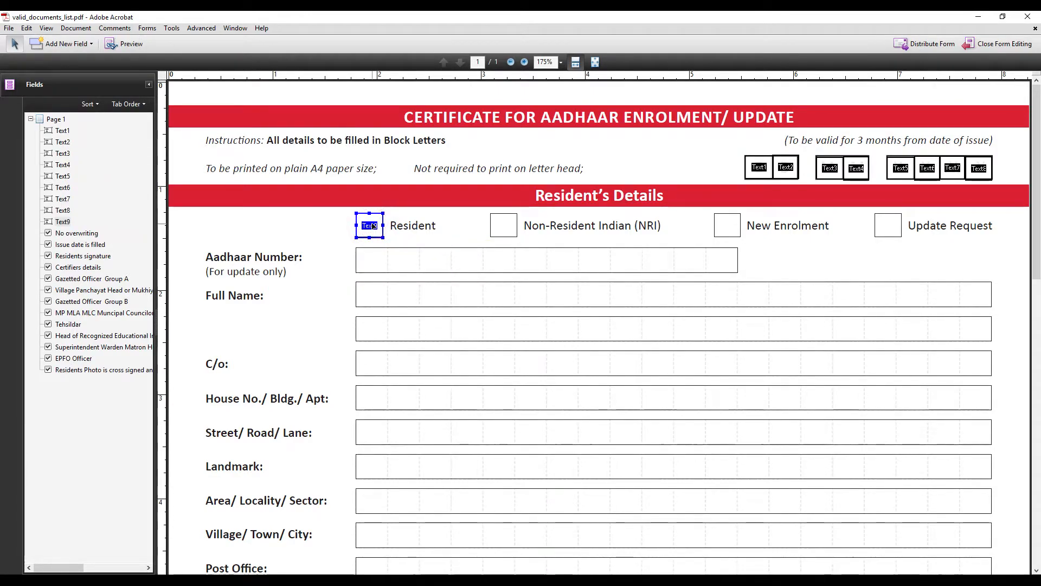
key(Delete)
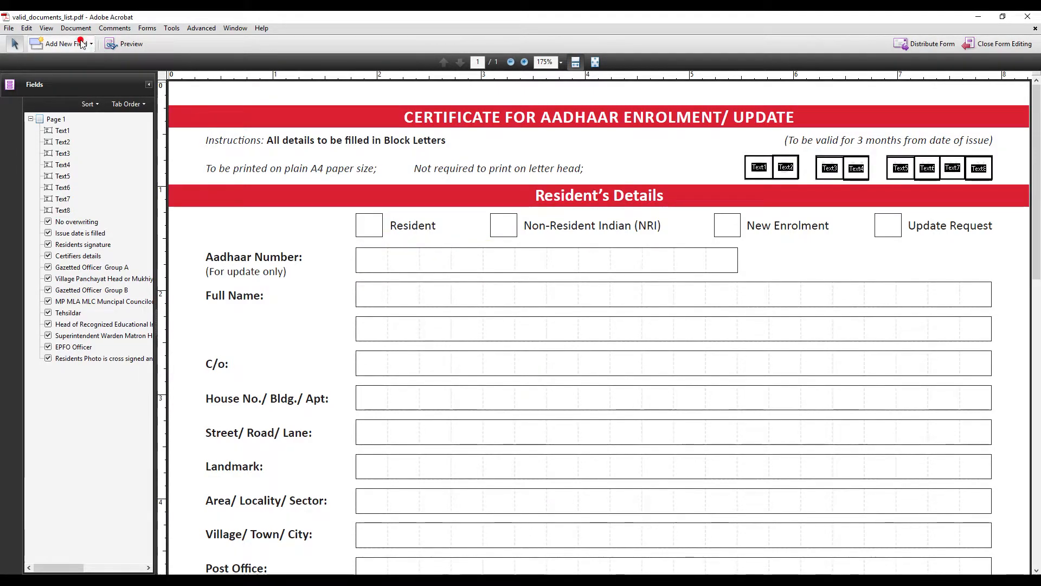
Add check boxes on the Resident, NRI, New Enrolment and Update Request boxes
click(87, 44)
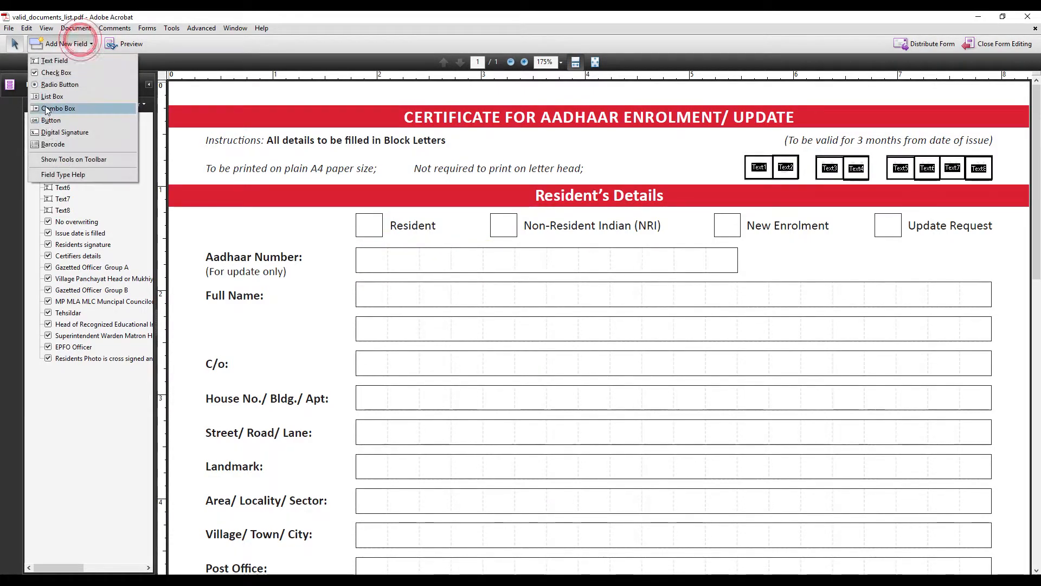
click(59, 74)
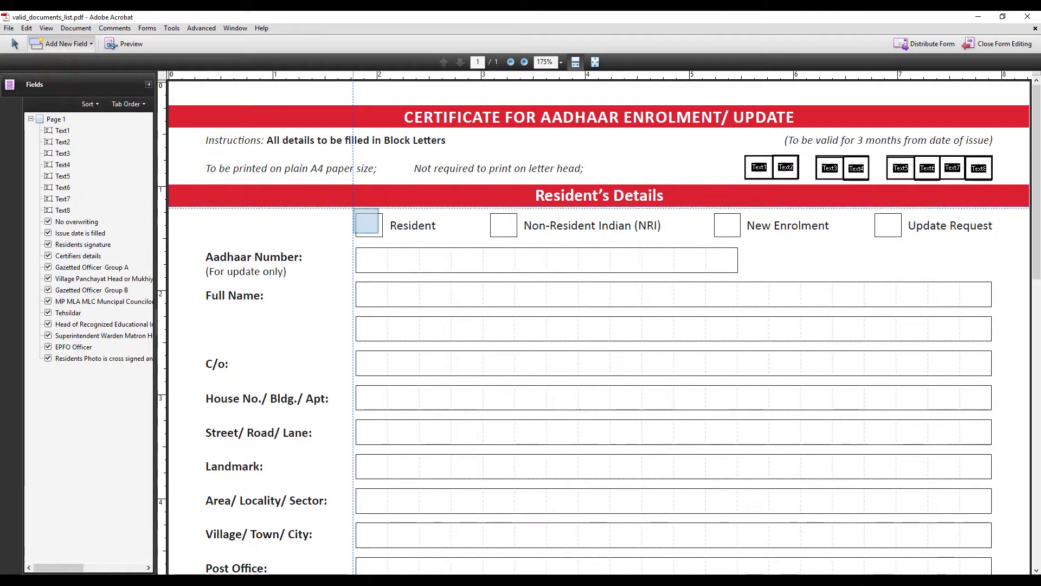
click(368, 225)
click(51, 46)
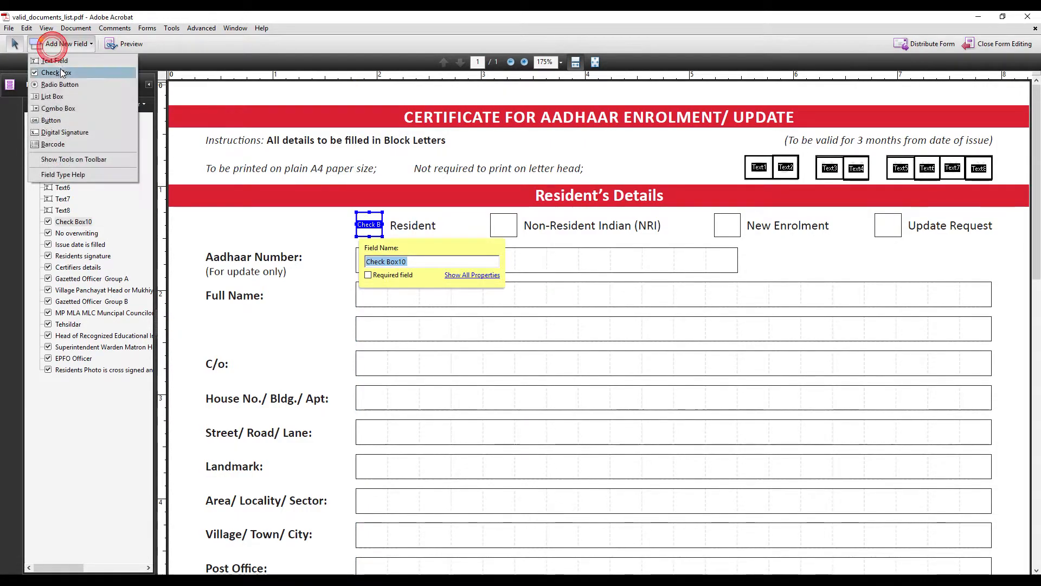
click(56, 72)
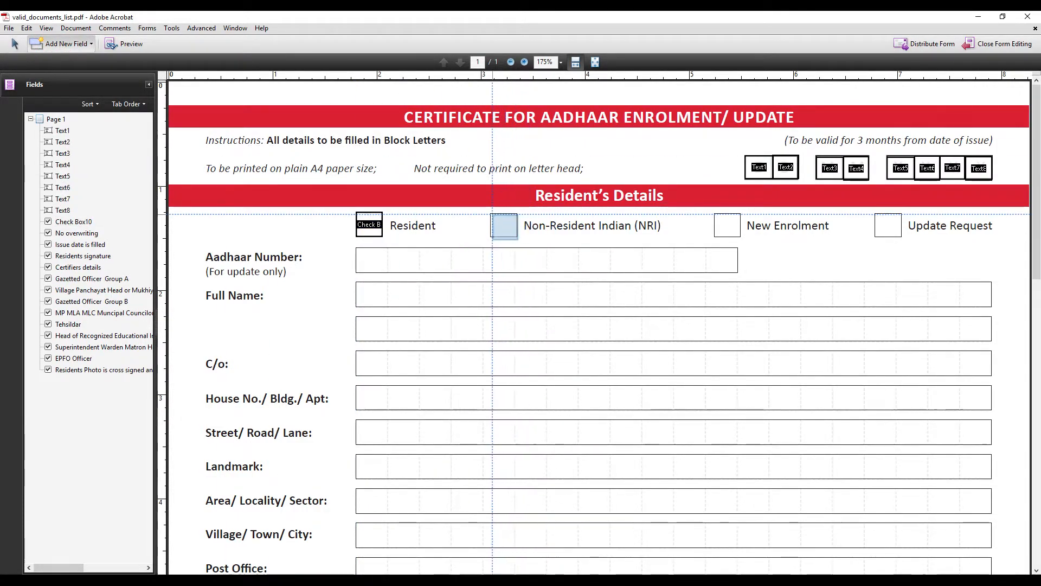
drag(491, 213, 517, 237)
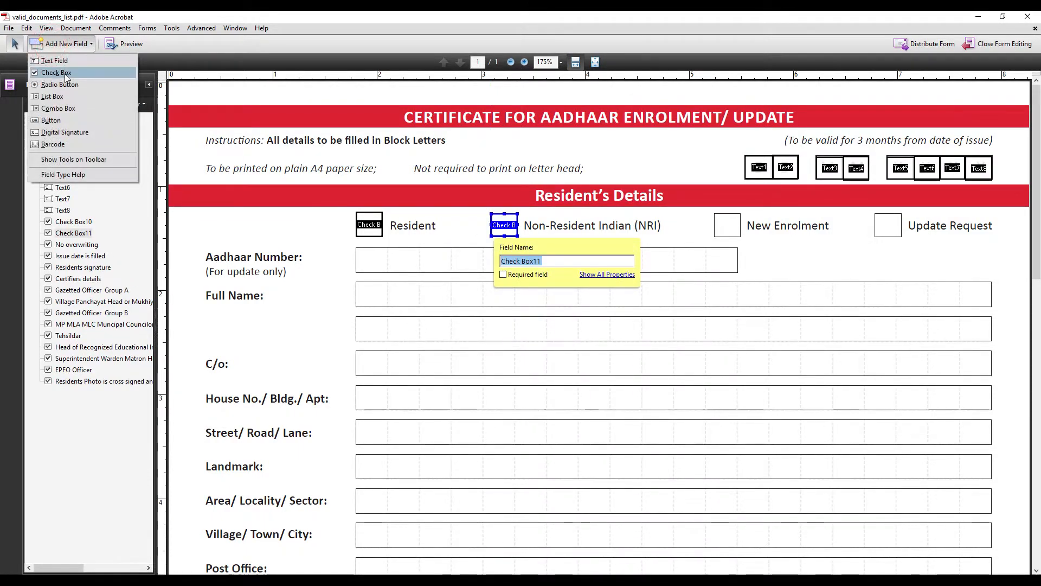
click(56, 72)
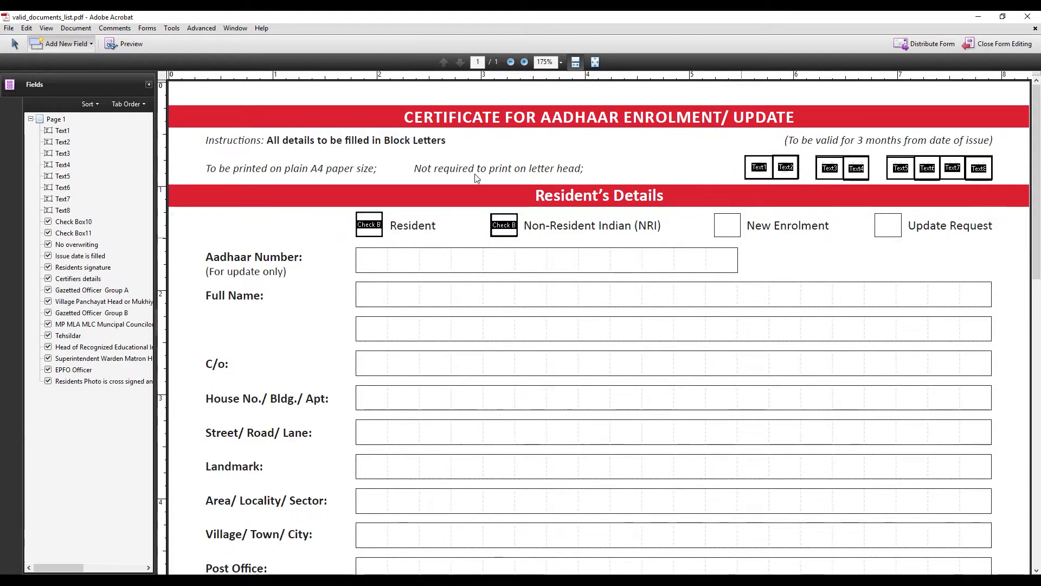
click(714, 214)
click(69, 47)
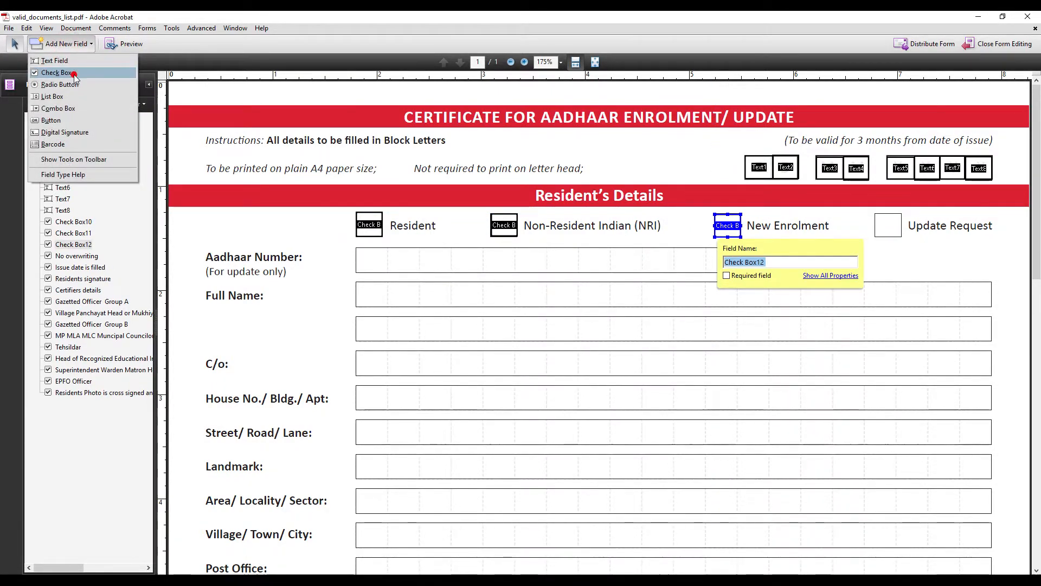
click(73, 75)
click(875, 213)
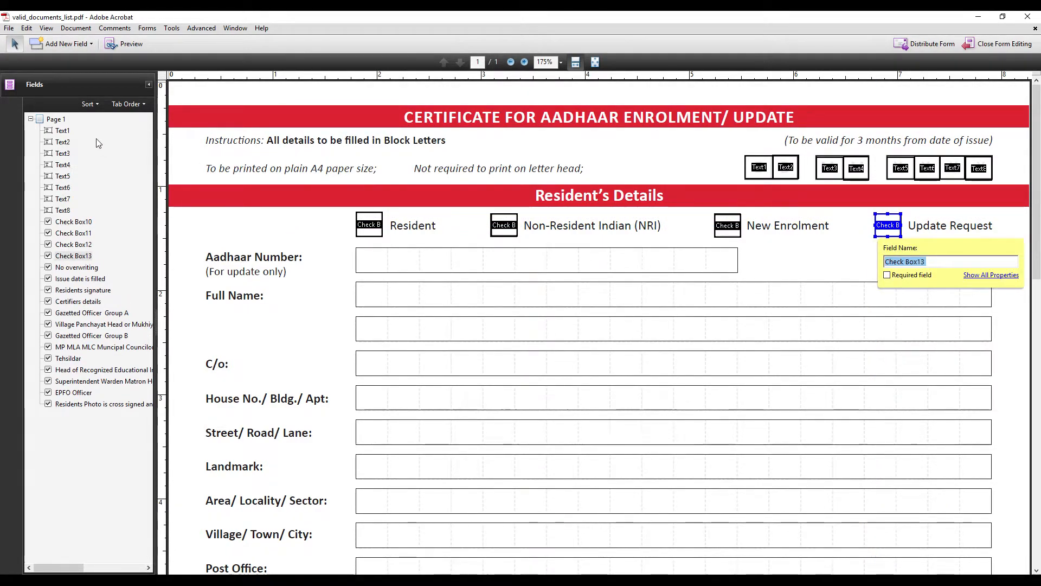
click(59, 43)
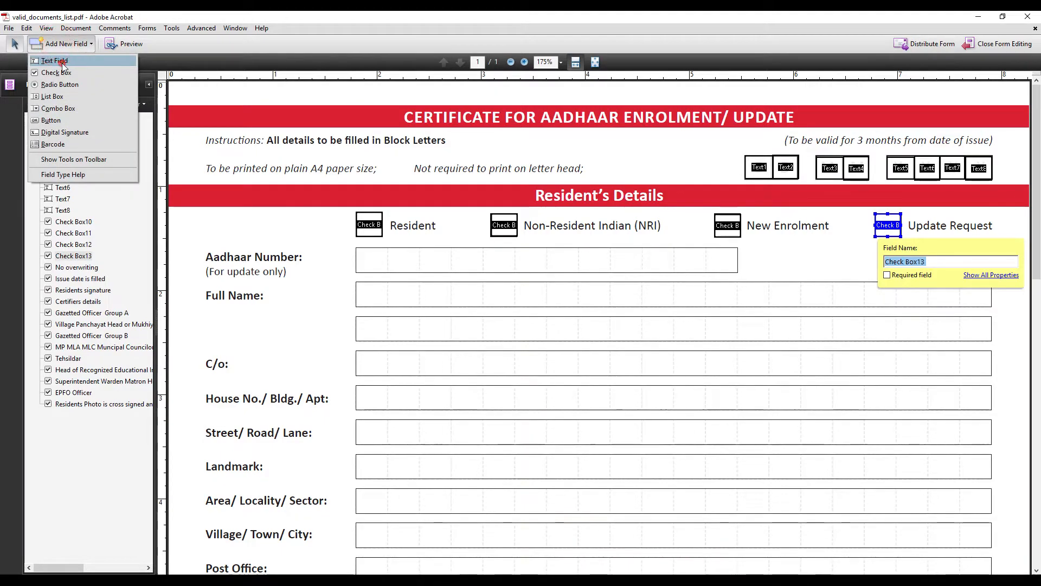
Draw text fields Text14–Text17 over Aadhaar Number, the two Full Name rows and C/o
click(61, 62)
drag(356, 246, 738, 272)
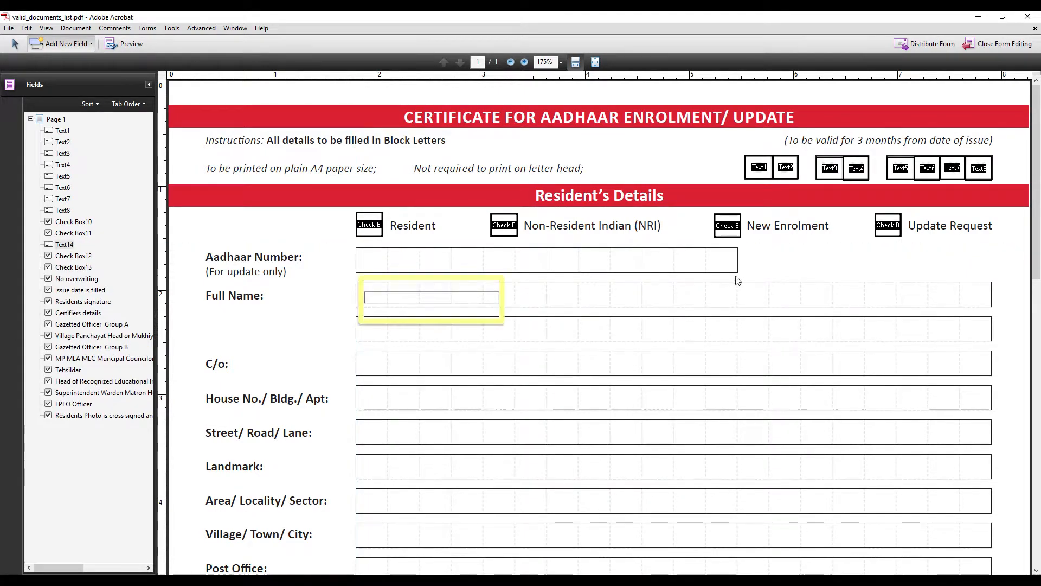
click(75, 45)
click(62, 62)
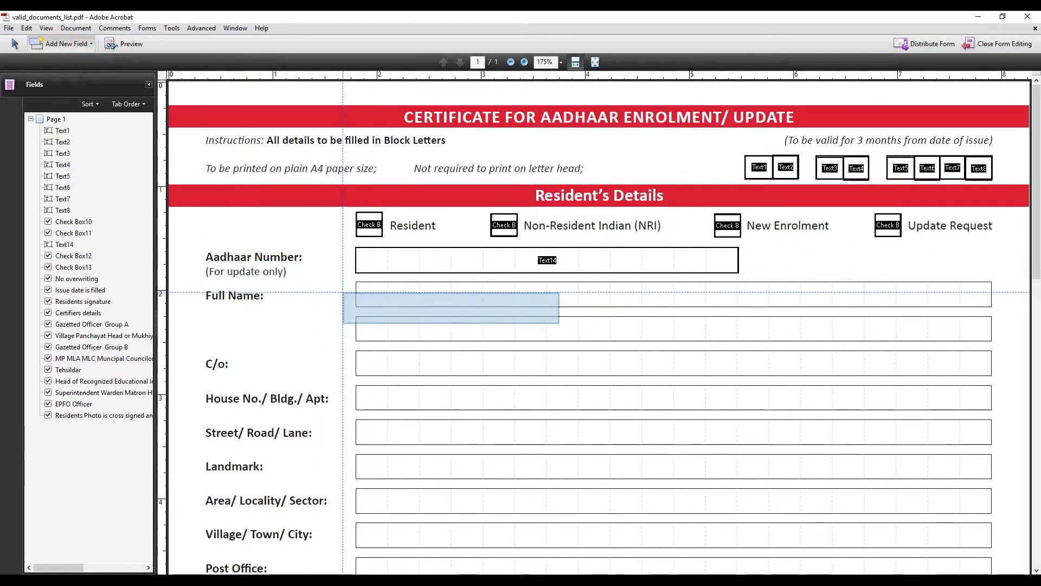
drag(357, 282, 990, 305)
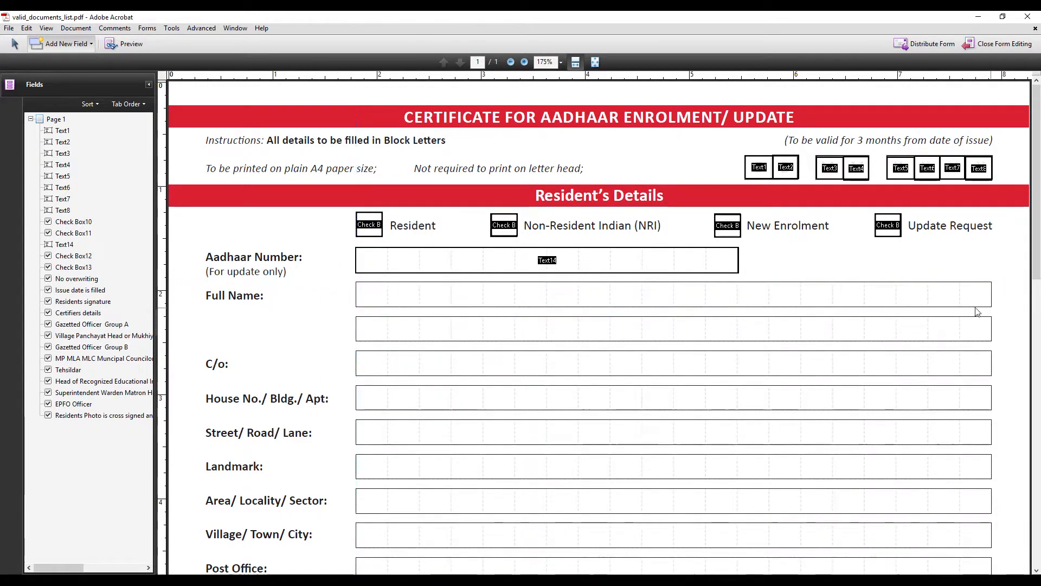
click(62, 47)
click(61, 62)
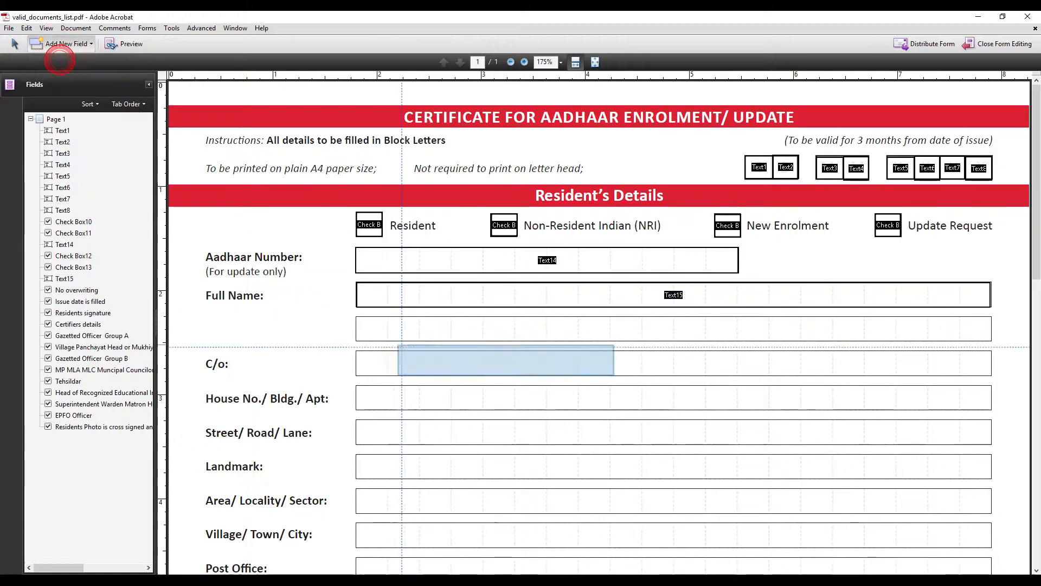
drag(357, 317, 992, 341)
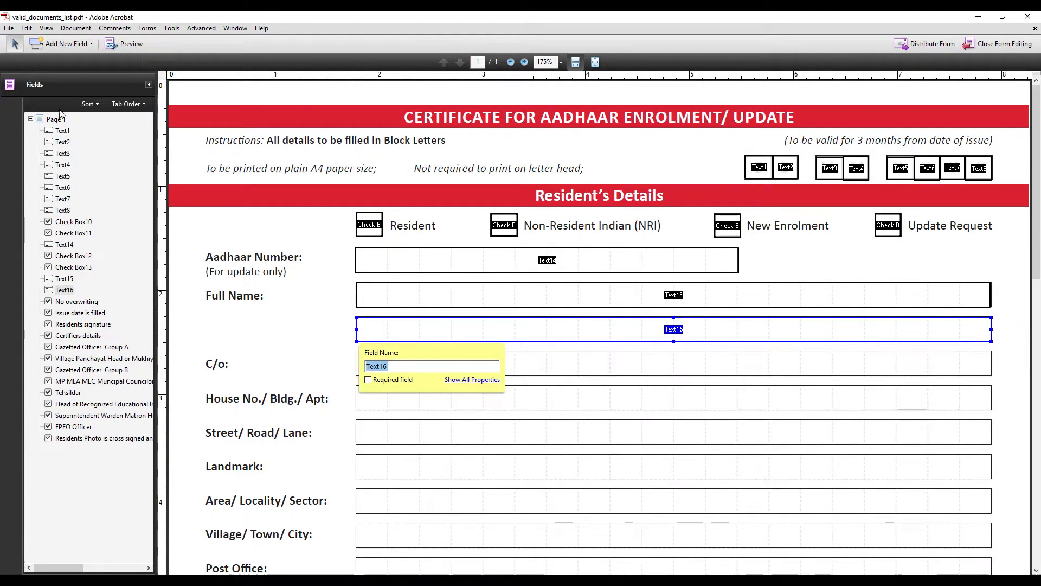
click(62, 48)
click(61, 63)
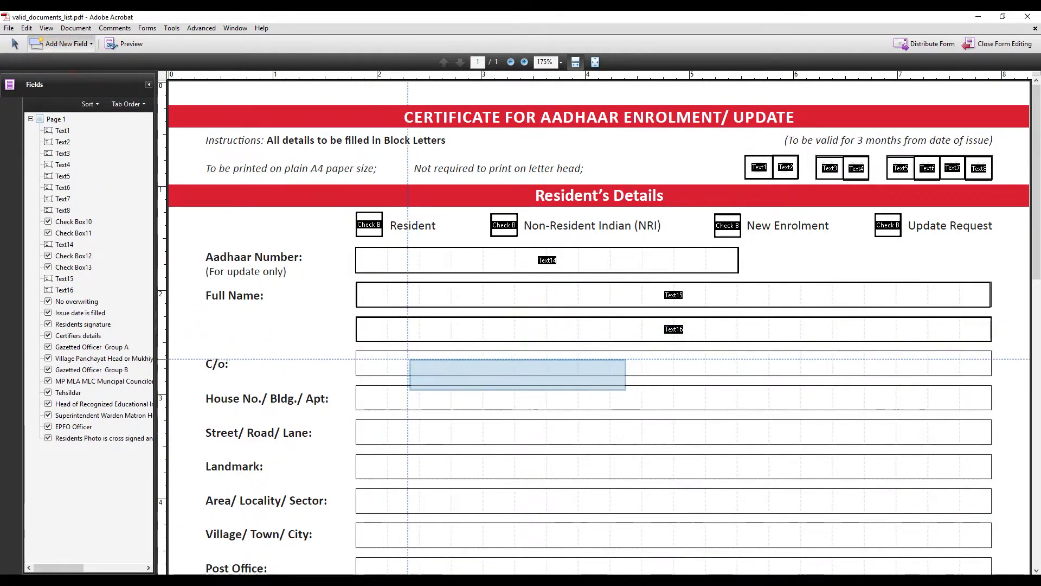
drag(355, 351, 992, 375)
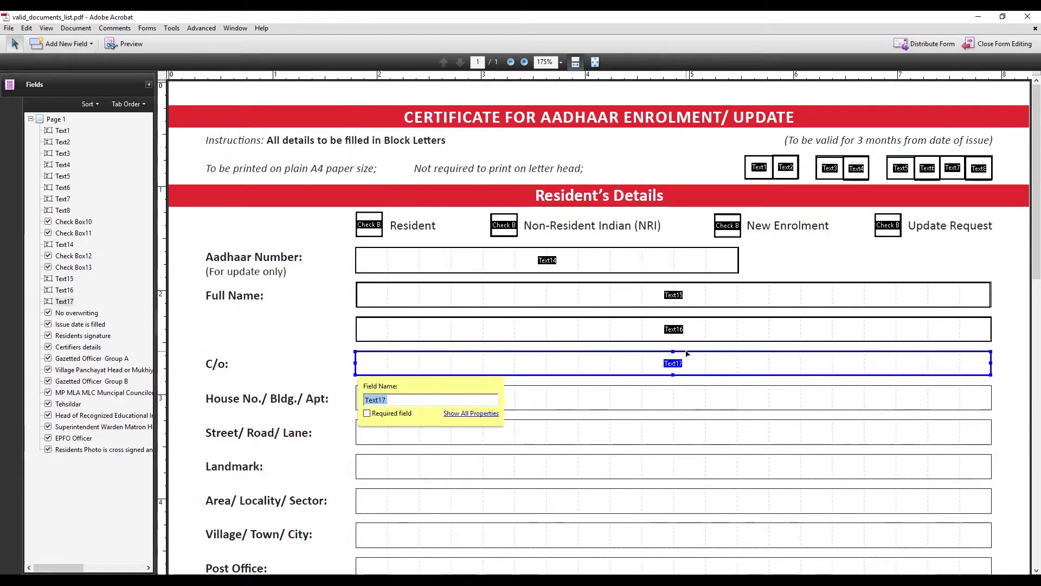
scroll(643, 281, down, 4)
Add text fields across the House No. and Street rows, nudging the Street field lower
click(64, 43)
click(60, 63)
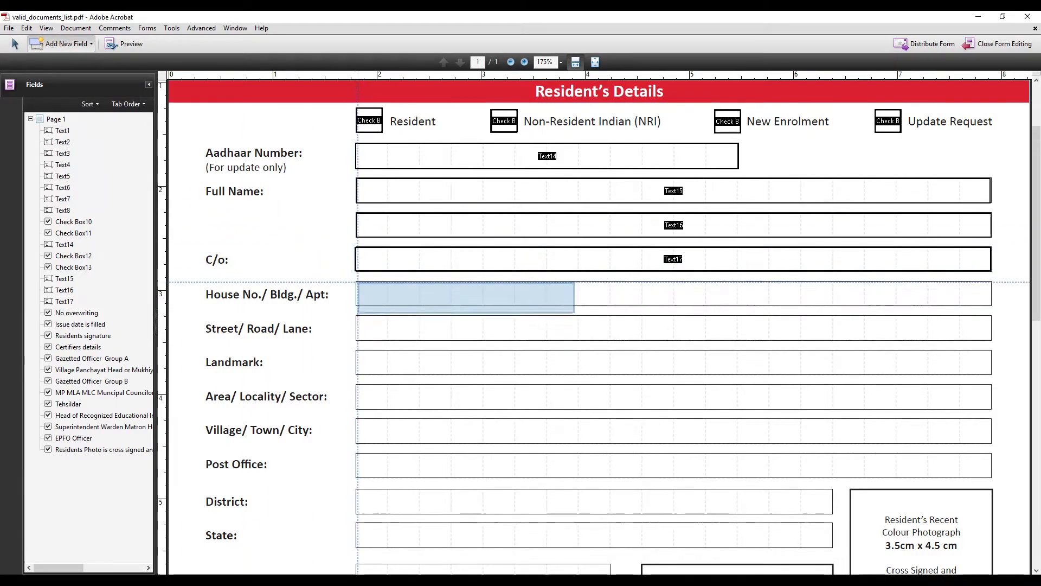
drag(355, 280, 992, 305)
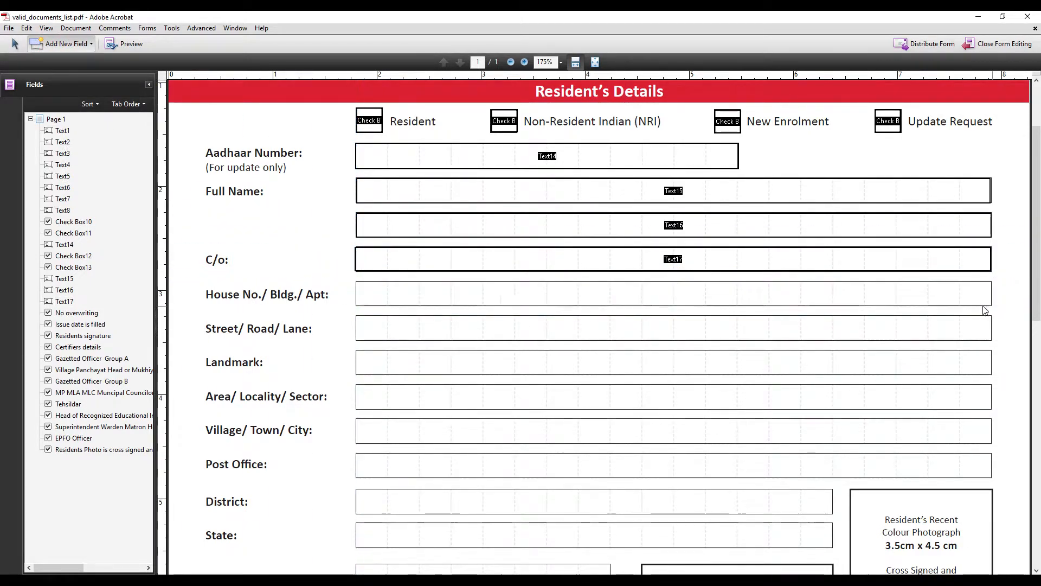
click(49, 45)
click(51, 61)
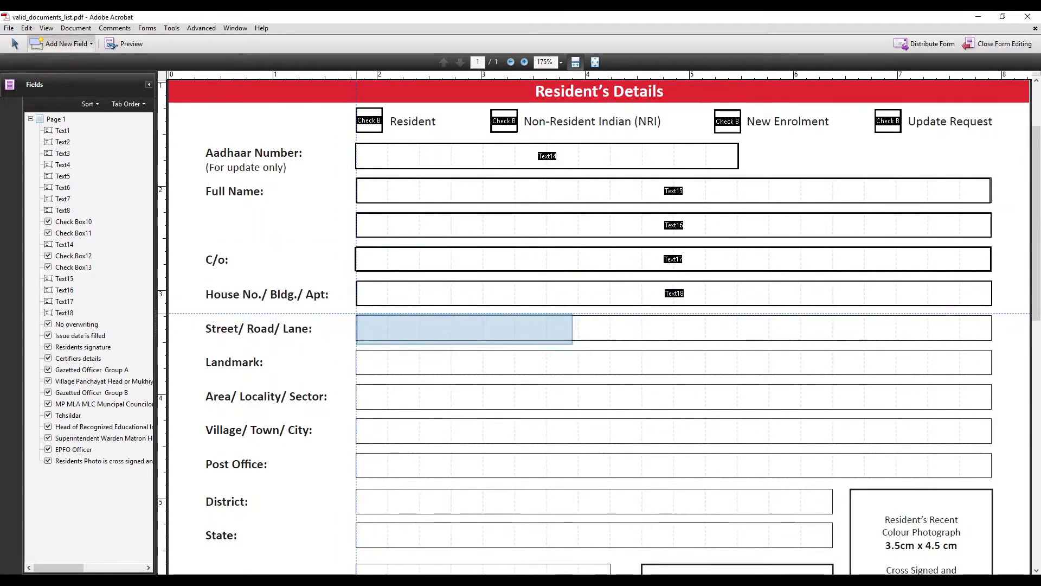
drag(356, 314, 992, 341)
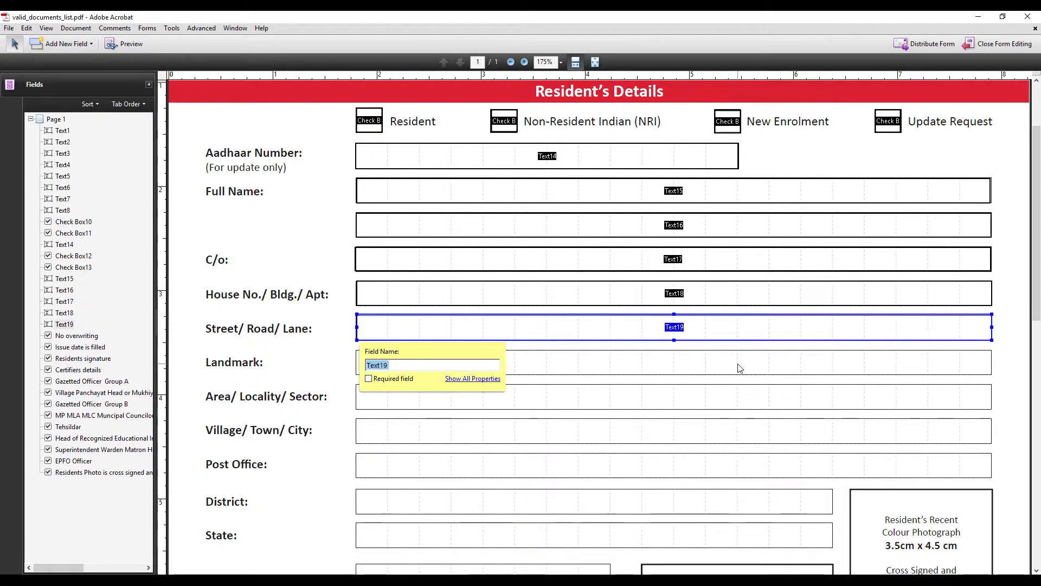
click(674, 315)
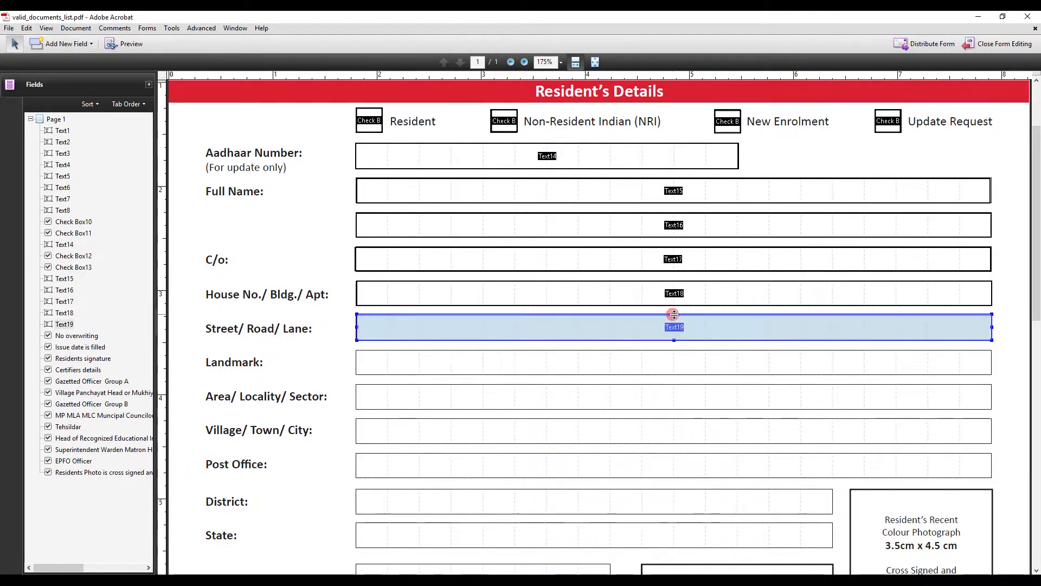
drag(676, 317, 676, 318)
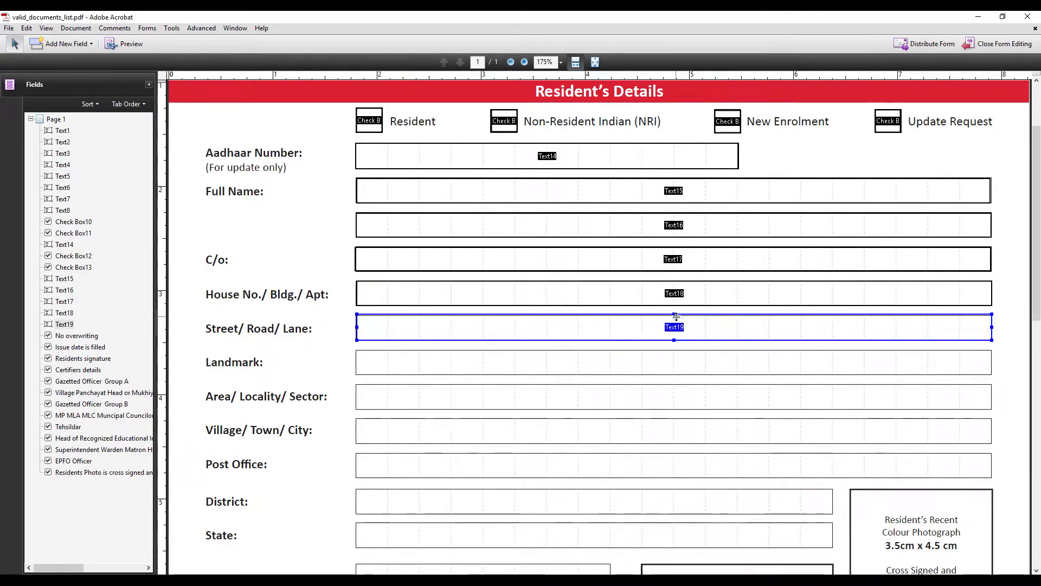
Add text fields across the Landmark, Area/Locality/Sector and Village/Town/City rows
click(67, 43)
click(64, 60)
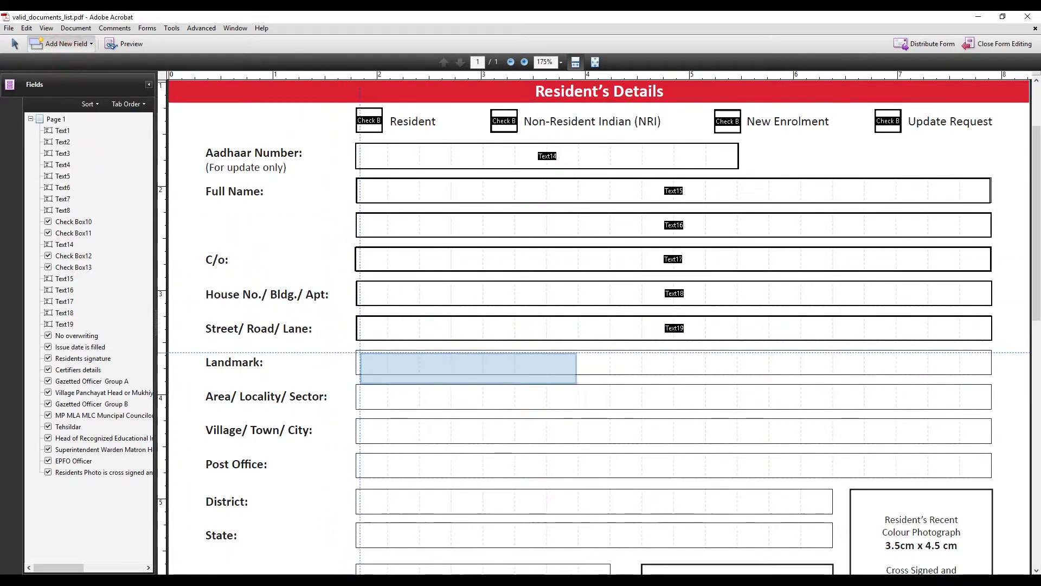
drag(356, 351, 992, 375)
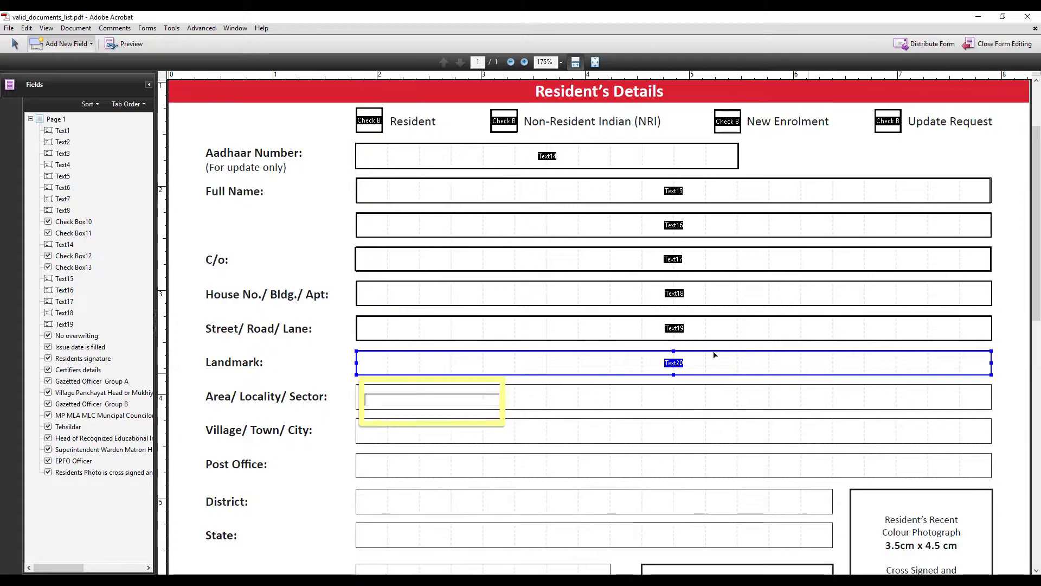
click(66, 45)
click(65, 63)
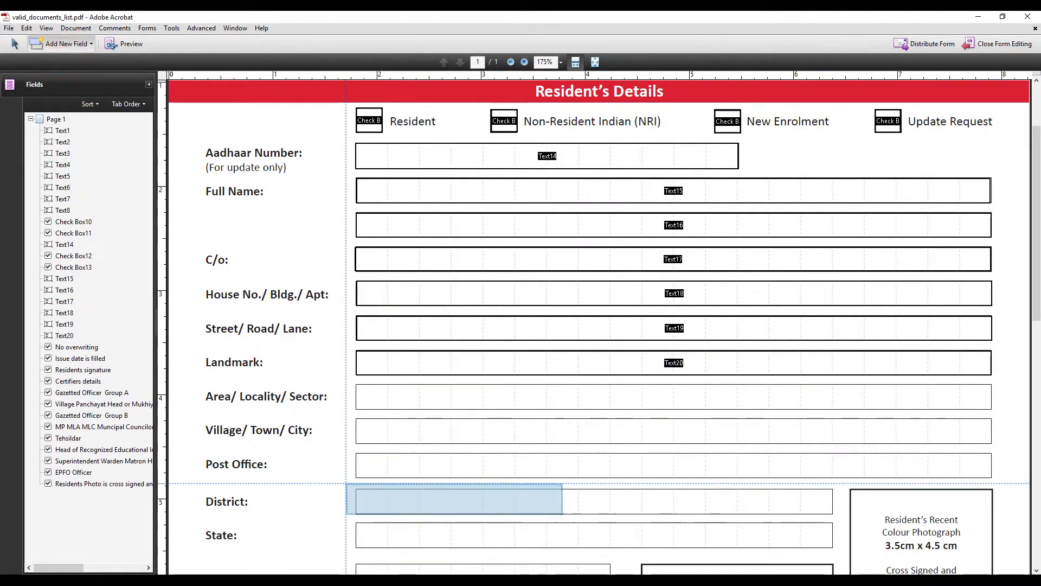
drag(356, 384, 992, 414)
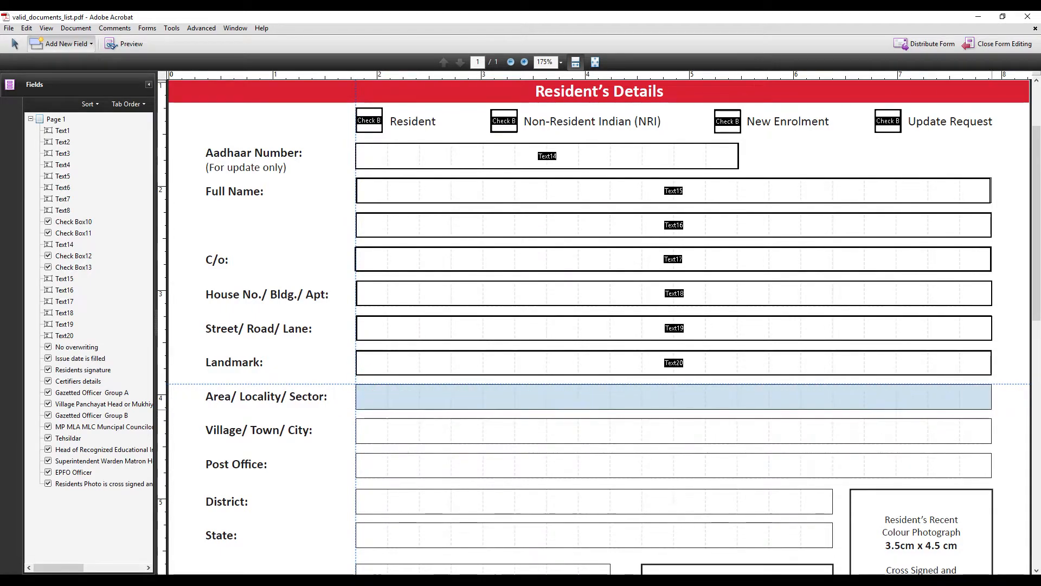
click(91, 44)
click(86, 64)
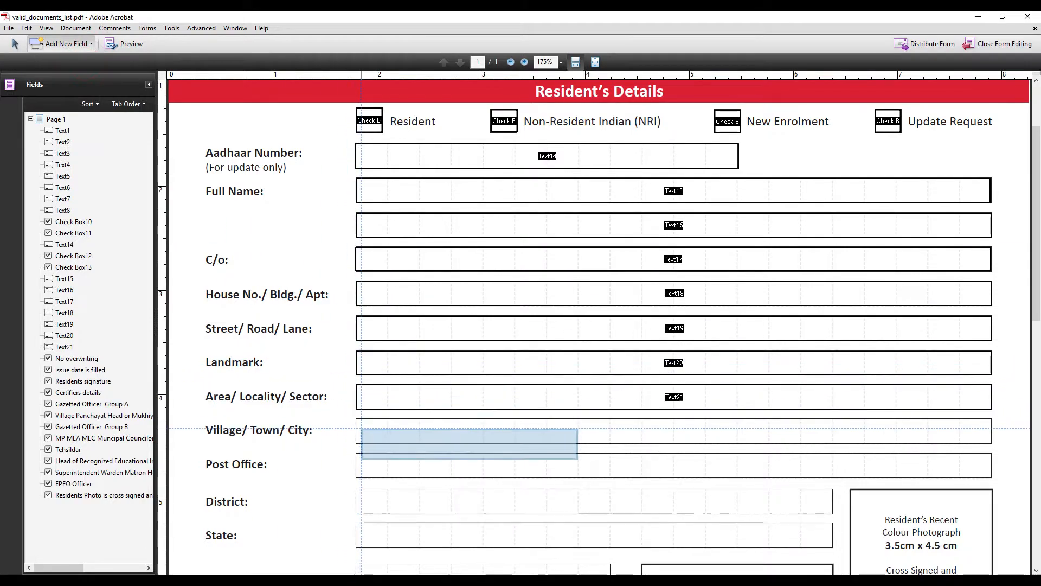
drag(356, 420, 993, 443)
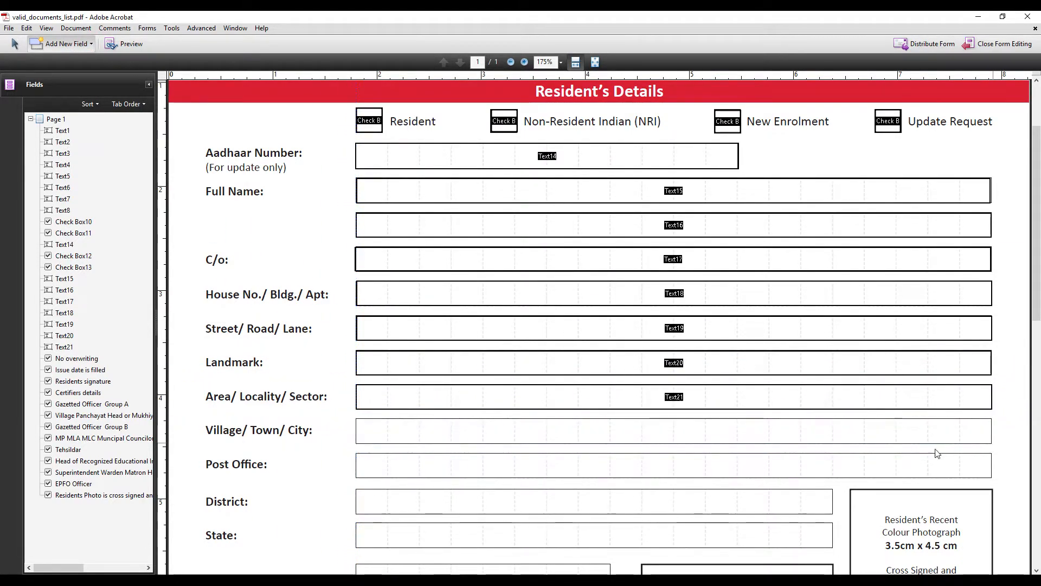
click(674, 421)
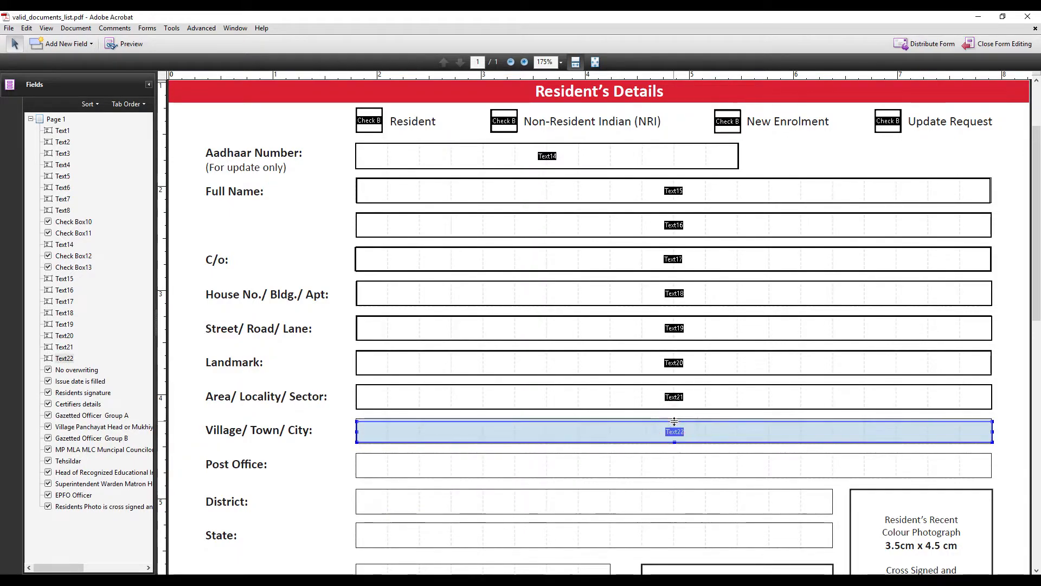
ctrl+click(372, 361)
scroll(445, 413, down, 4)
Add text fields across the Post Office and District rows
click(76, 50)
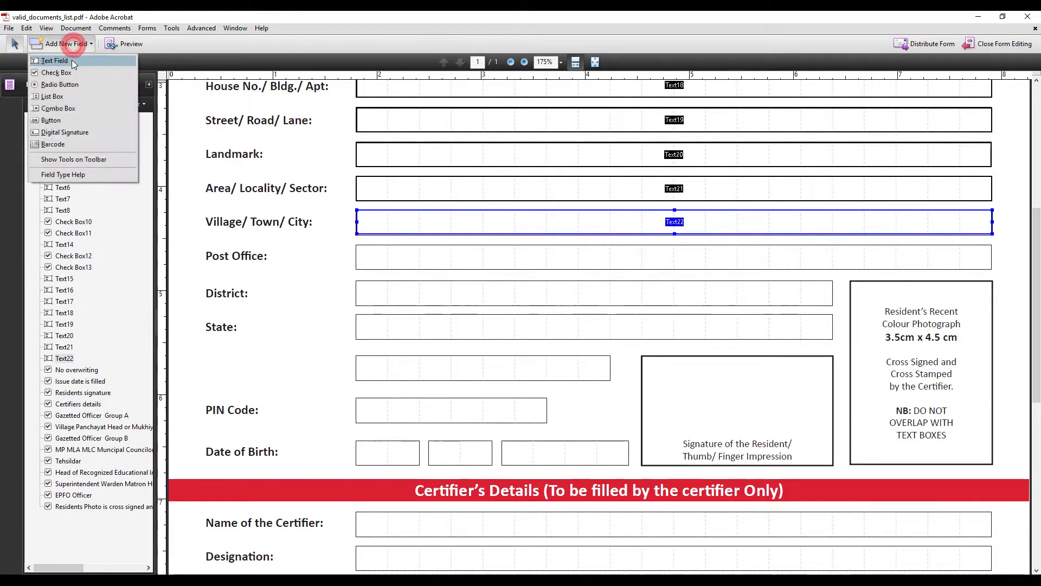
click(67, 60)
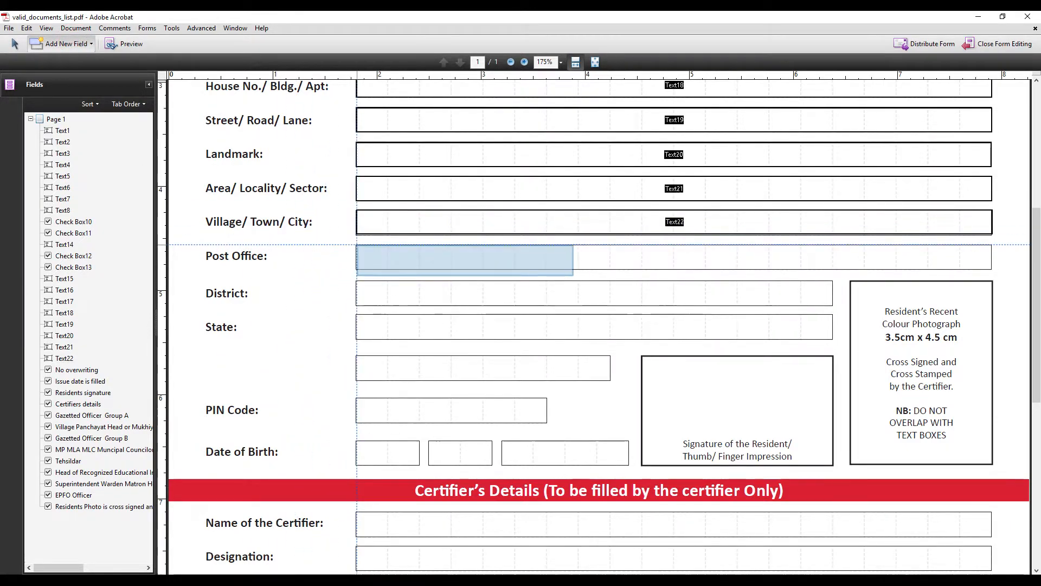
drag(356, 245, 992, 269)
click(61, 47)
click(60, 54)
drag(356, 281, 833, 306)
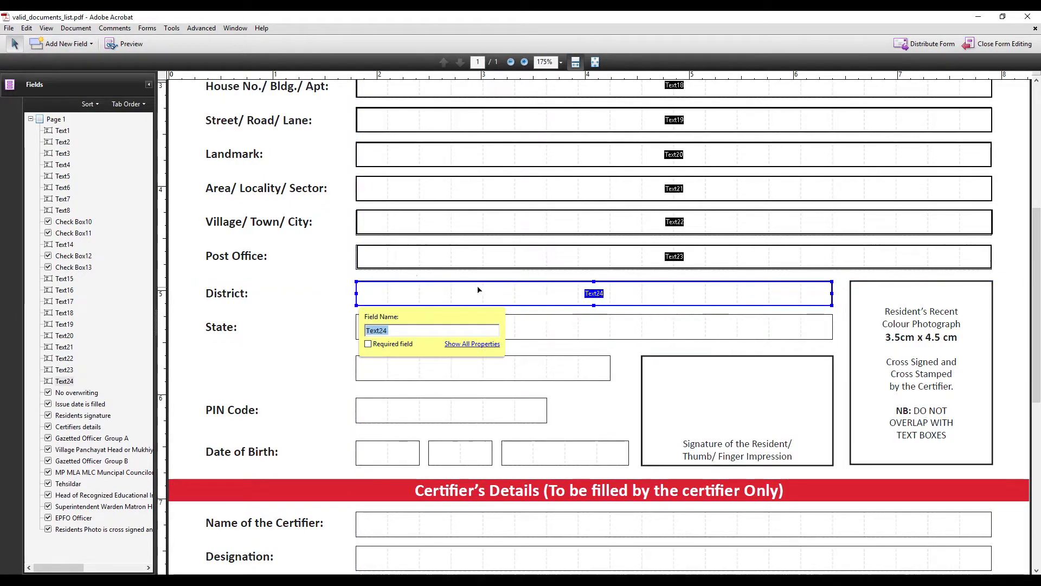
Add text fields over the State box, the blank line below it, and the first PIN Code box
click(51, 47)
click(52, 61)
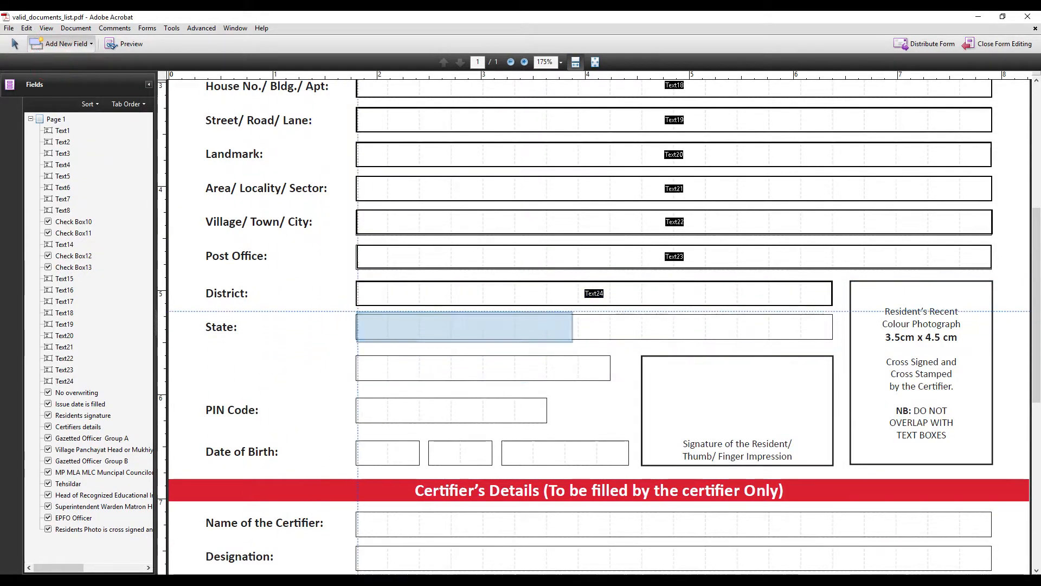
drag(356, 313, 832, 339)
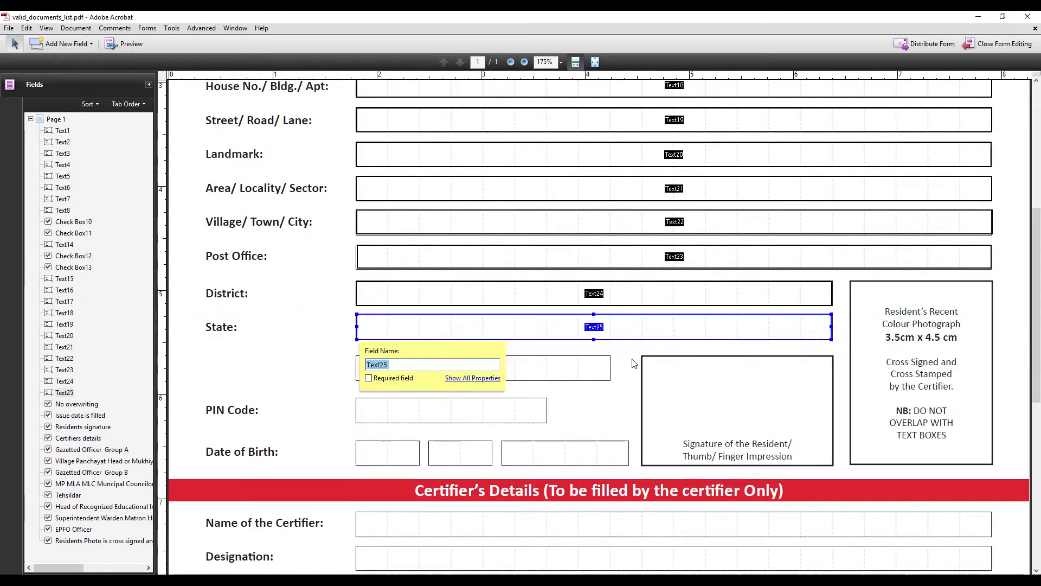
click(64, 44)
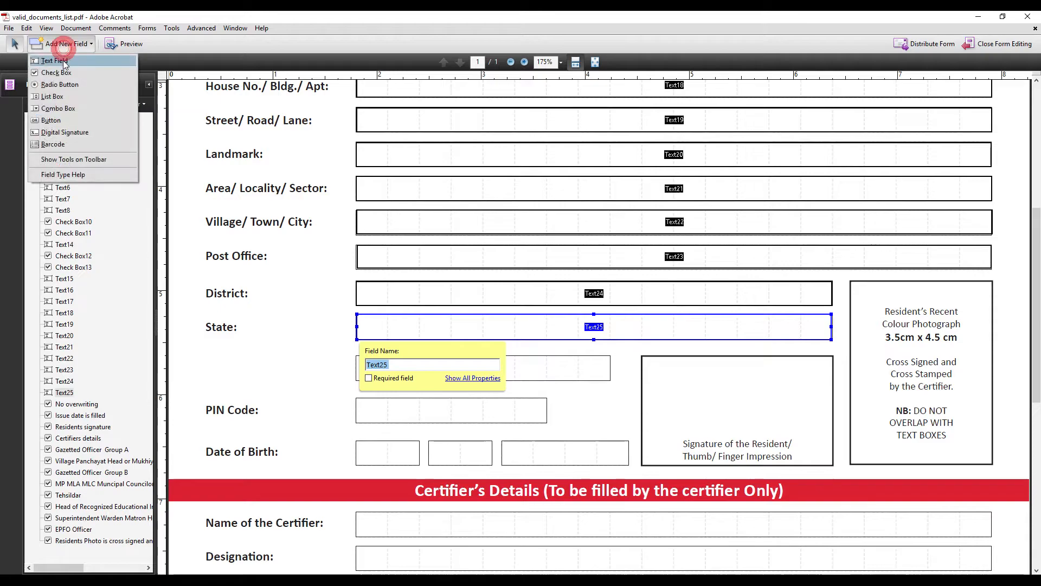
click(52, 61)
drag(355, 356, 610, 380)
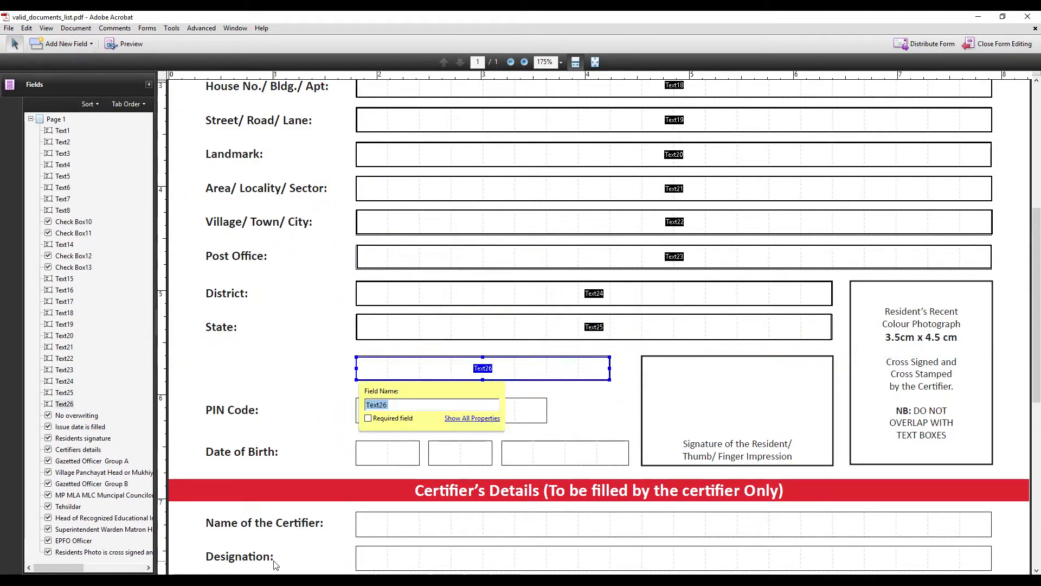
click(61, 45)
click(52, 62)
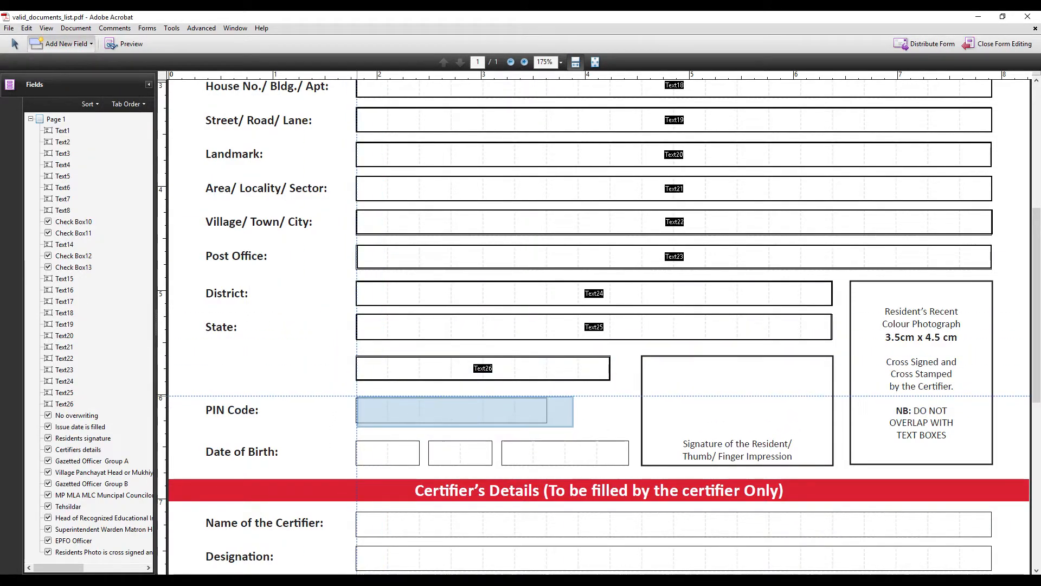
drag(356, 399, 389, 422)
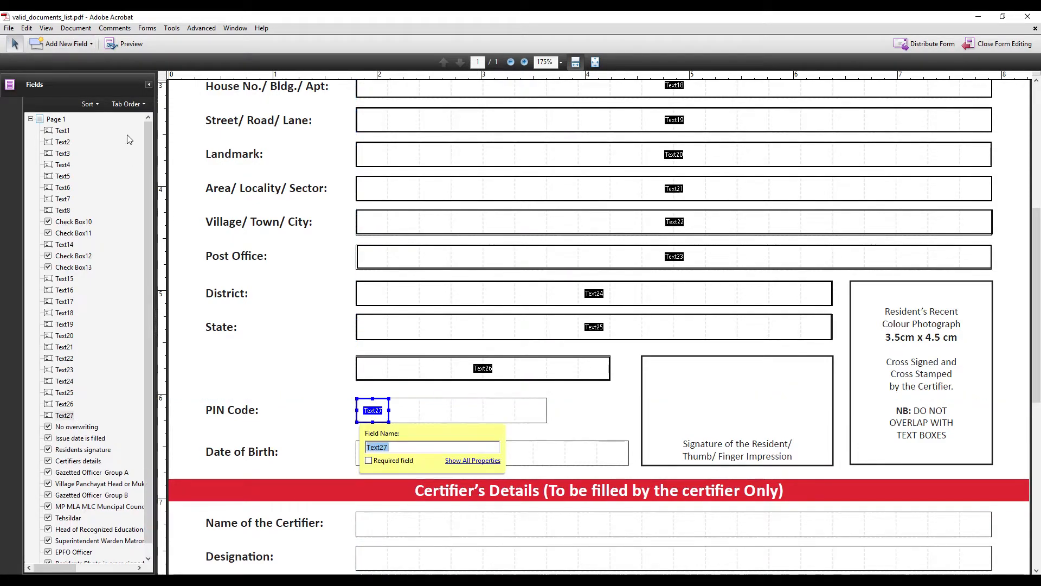
Add small text fields over the second, third and fourth PIN Code digit boxes
click(45, 47)
click(54, 60)
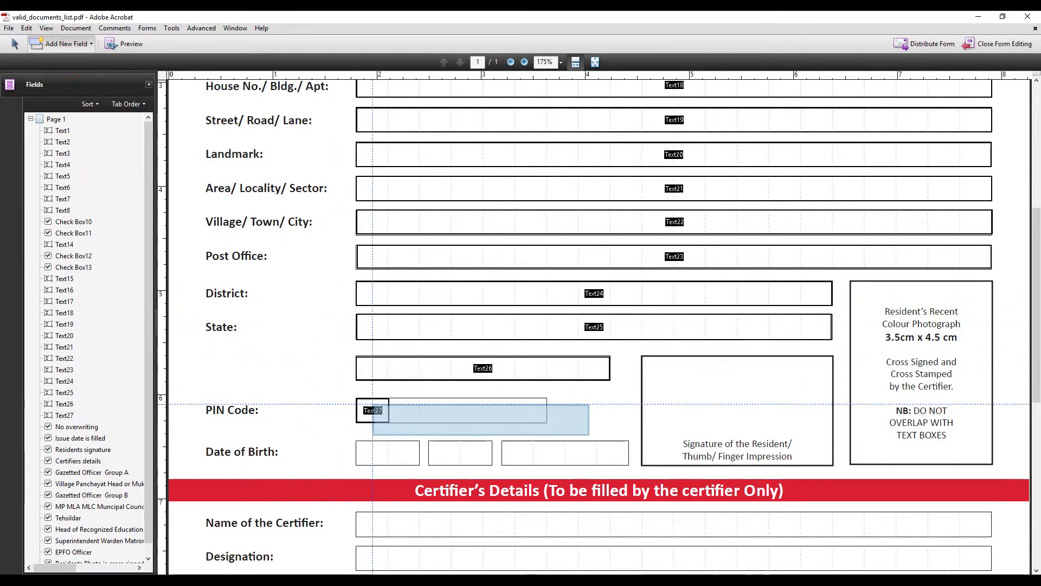
click(389, 398)
drag(388, 398, 418, 422)
click(46, 44)
click(72, 64)
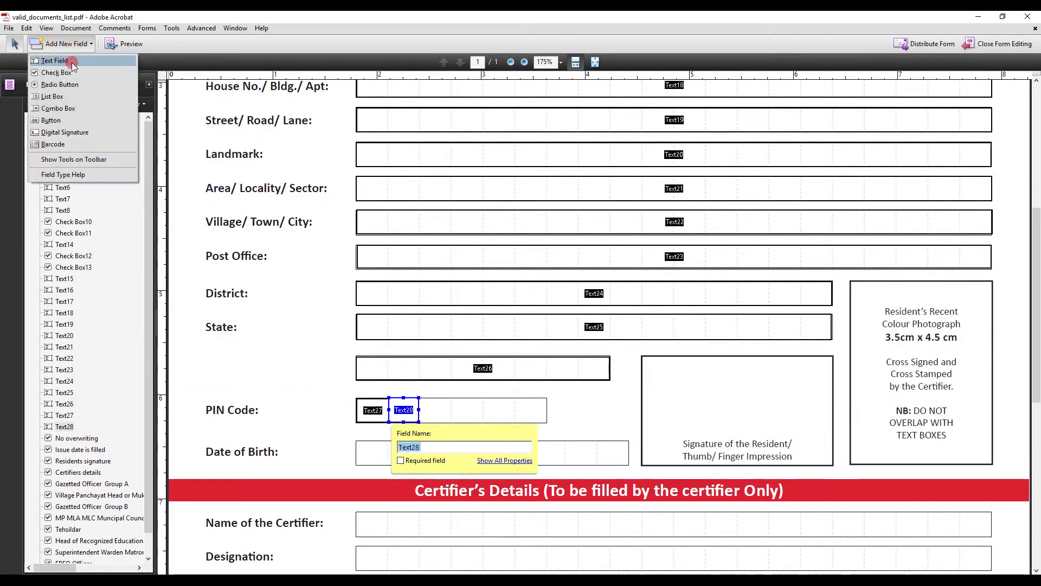
click(419, 398)
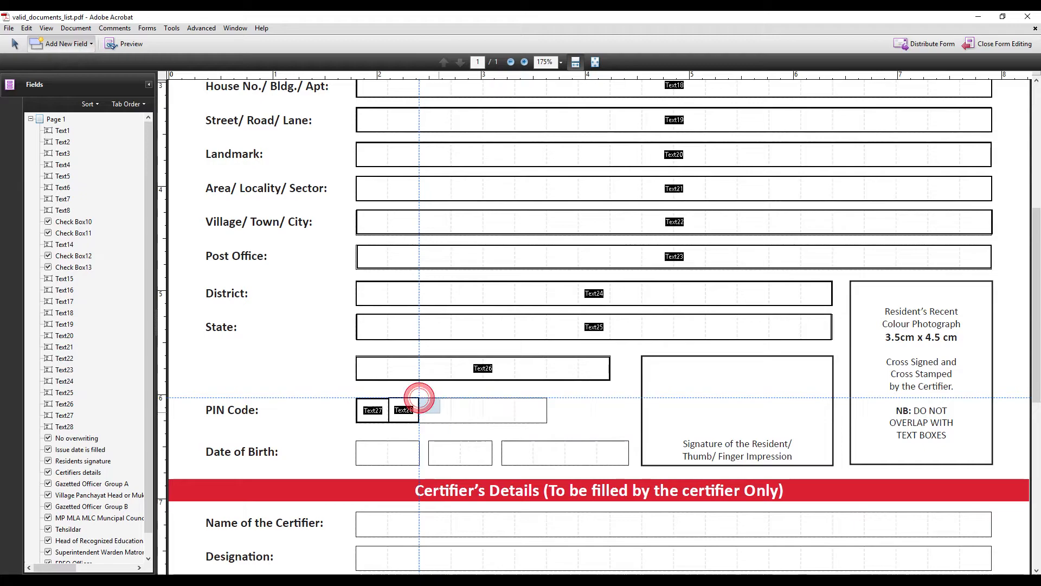
drag(420, 397, 450, 422)
click(46, 44)
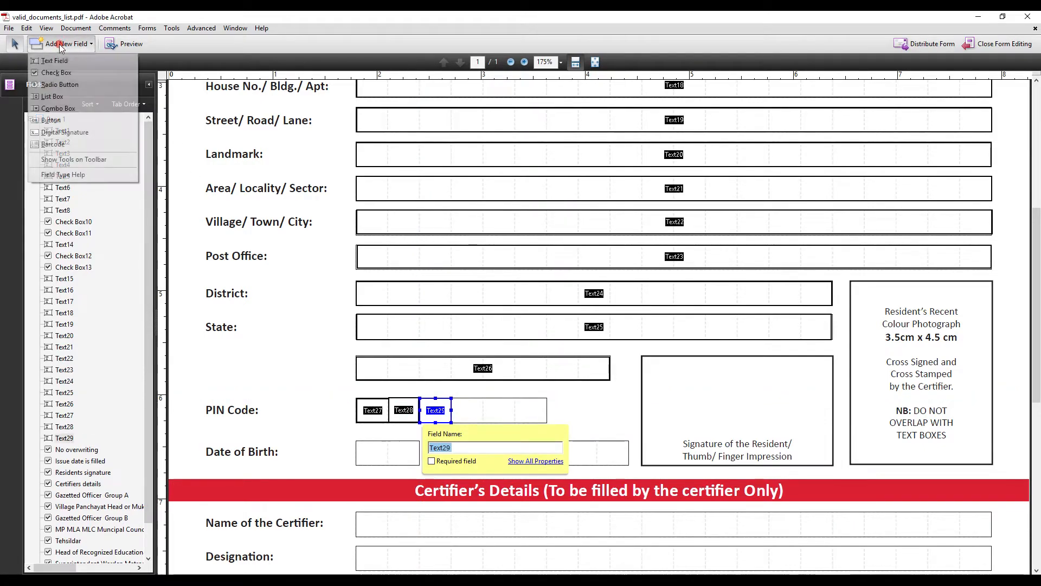
click(72, 63)
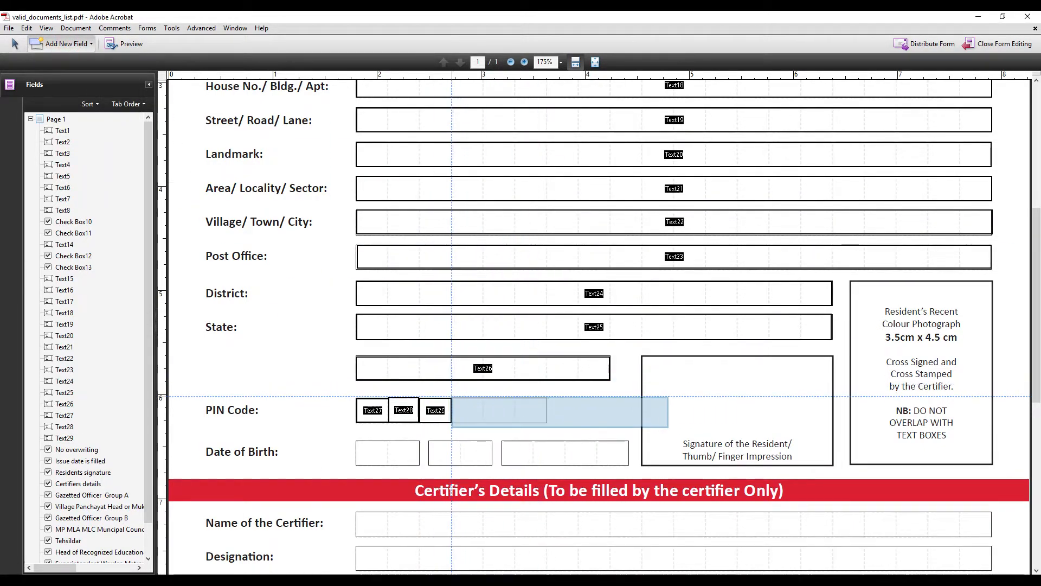
click(451, 398)
drag(451, 398, 484, 422)
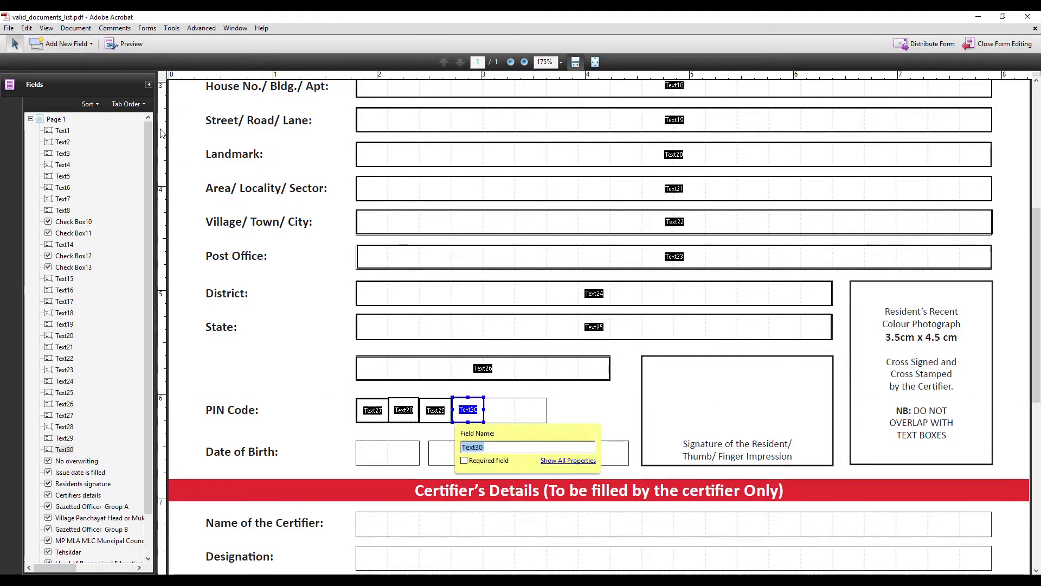
Add text fields over the fifth and sixth PIN Code digit boxes
click(68, 44)
click(72, 63)
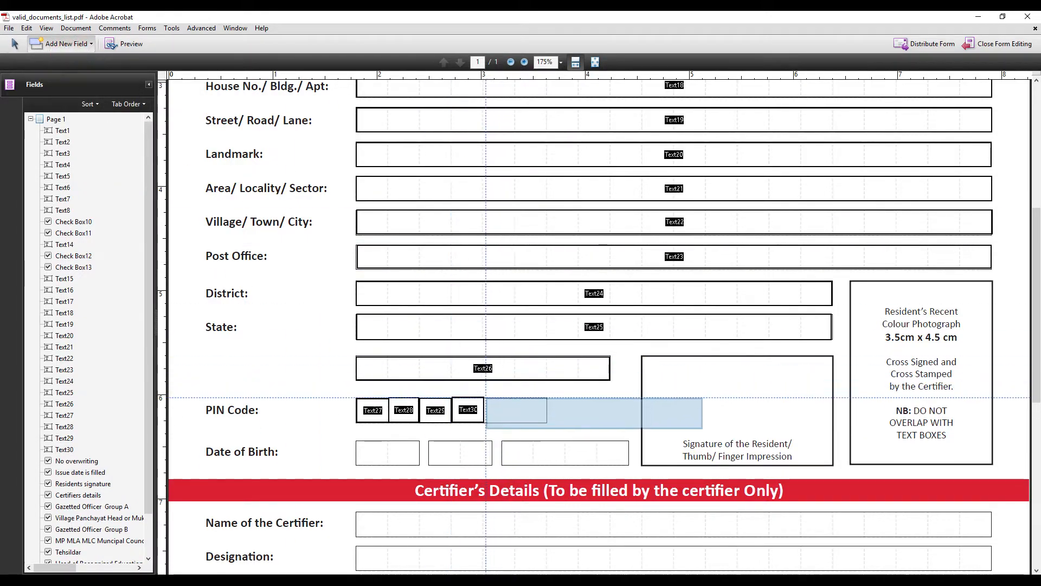
click(484, 397)
drag(515, 422, 515, 422)
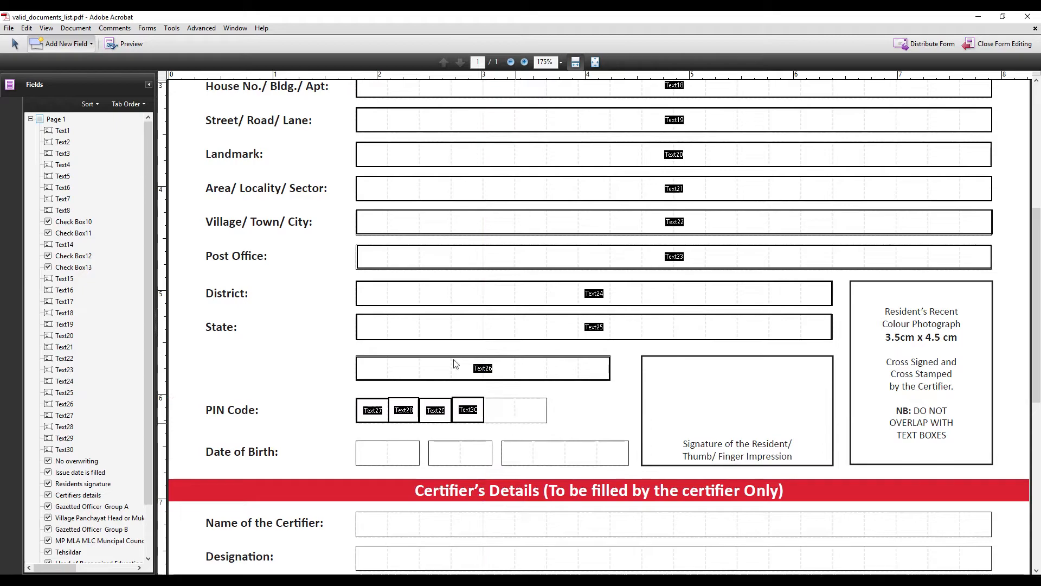
click(52, 46)
click(72, 64)
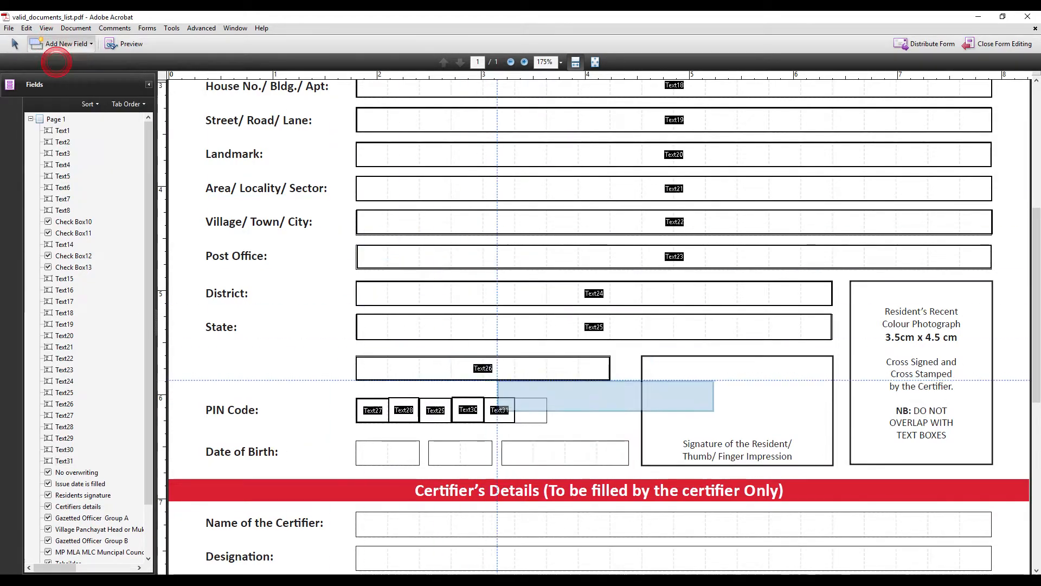
click(515, 397)
drag(547, 422, 547, 422)
click(77, 47)
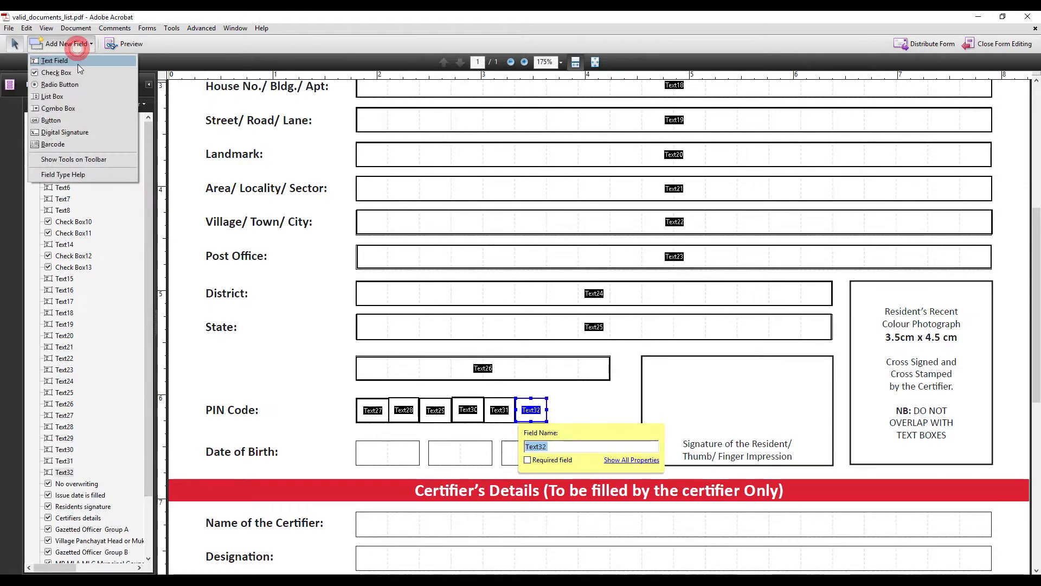
click(77, 63)
Add text fields over the two day and two month boxes of Date of Birth
drag(356, 441, 389, 465)
click(70, 43)
click(56, 59)
drag(387, 442, 420, 465)
click(70, 44)
click(74, 60)
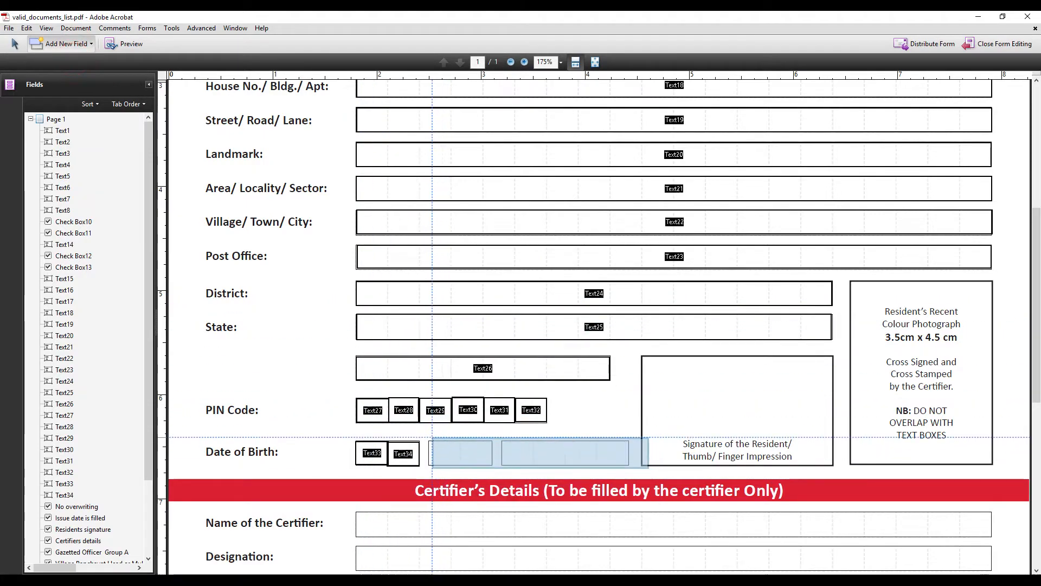
drag(429, 442, 461, 465)
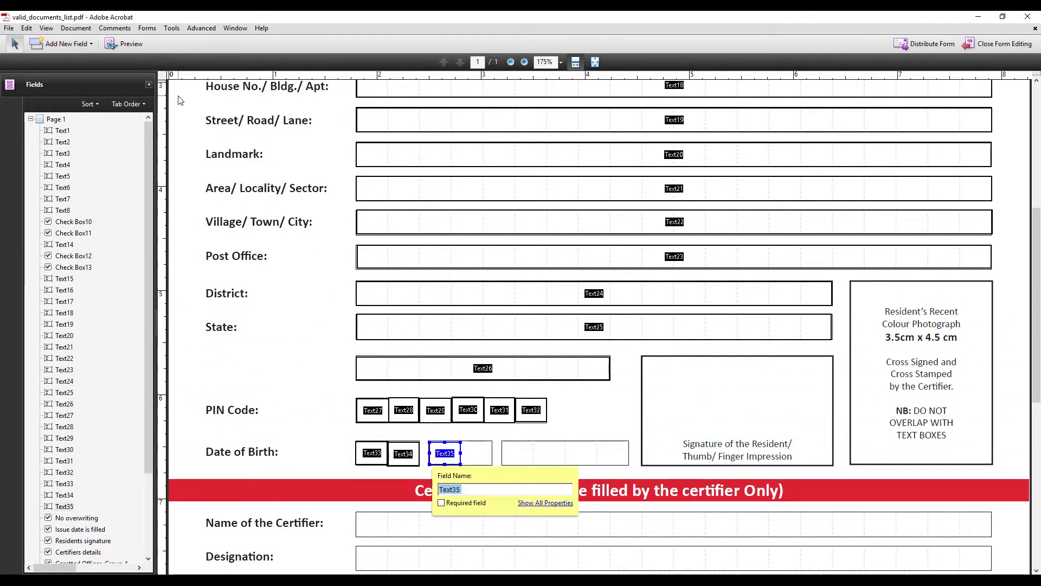
click(68, 44)
click(78, 62)
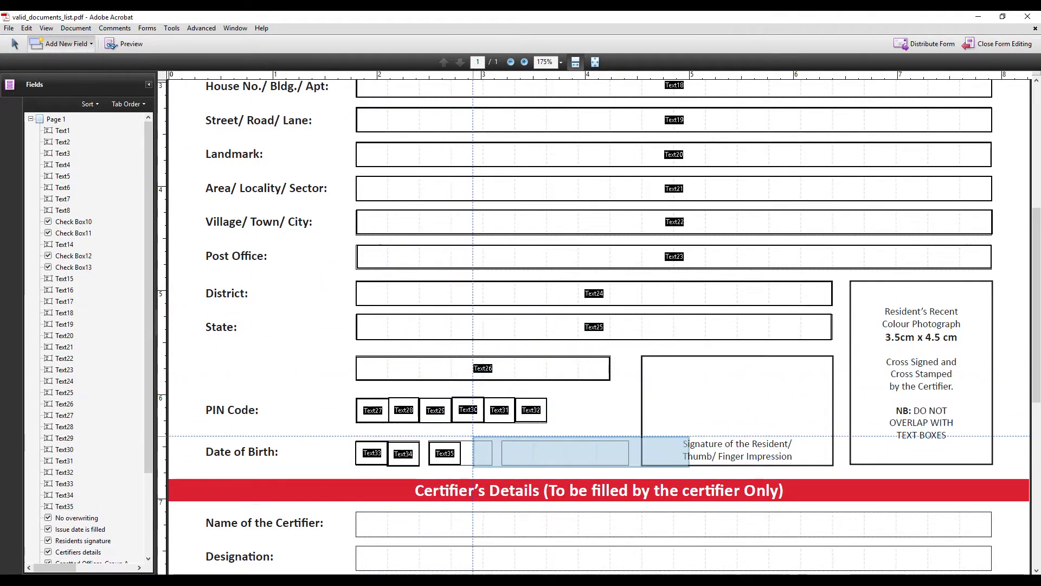
drag(460, 439, 492, 465)
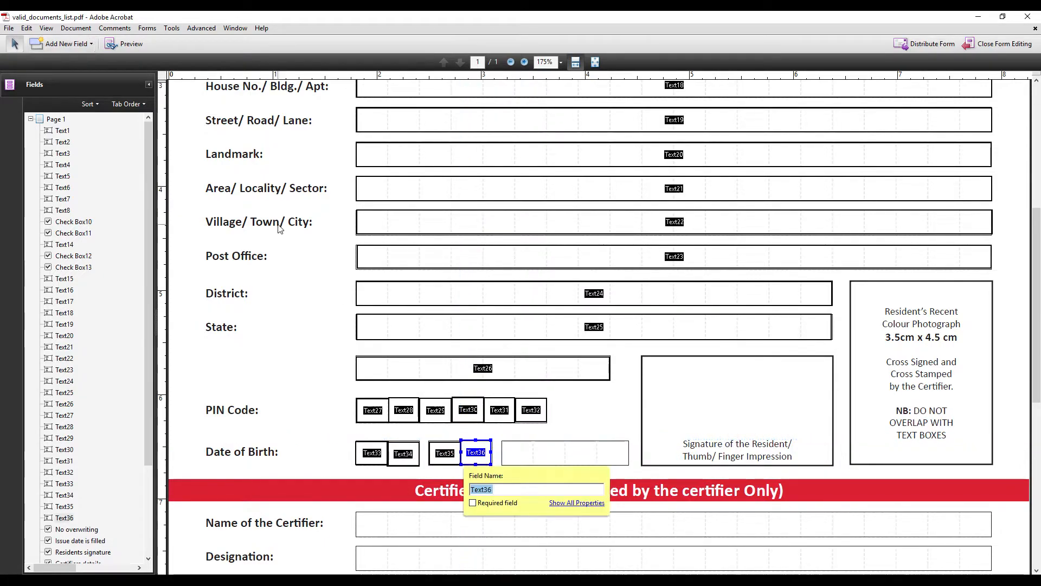
Add text fields over the four year digit boxes of Date of Birth
click(68, 44)
click(79, 63)
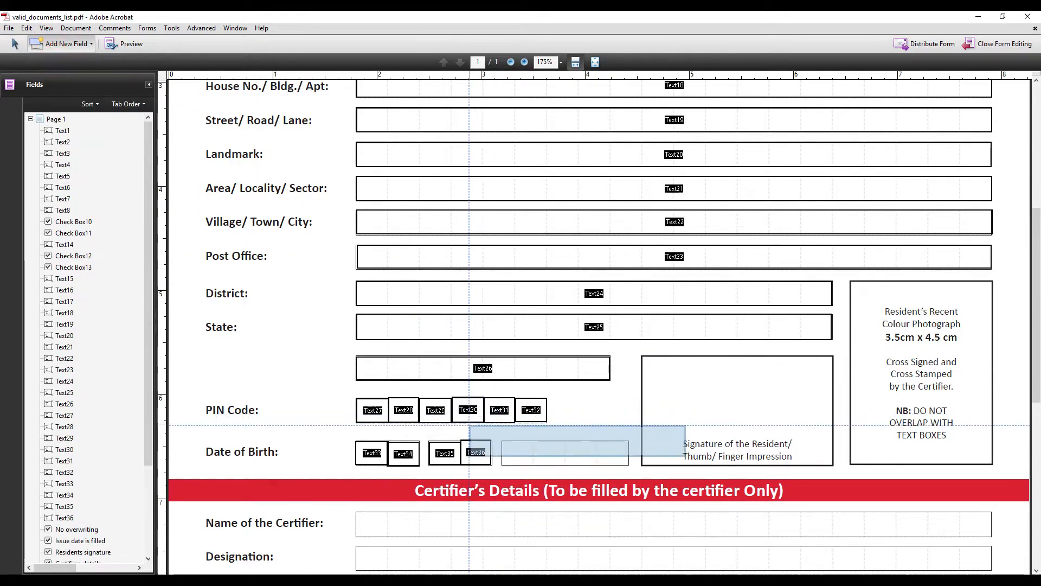
mouse_move(502, 441)
mouse_down()
mouse_move(546, 466)
mouse_move(535, 465)
mouse_up()
click(67, 48)
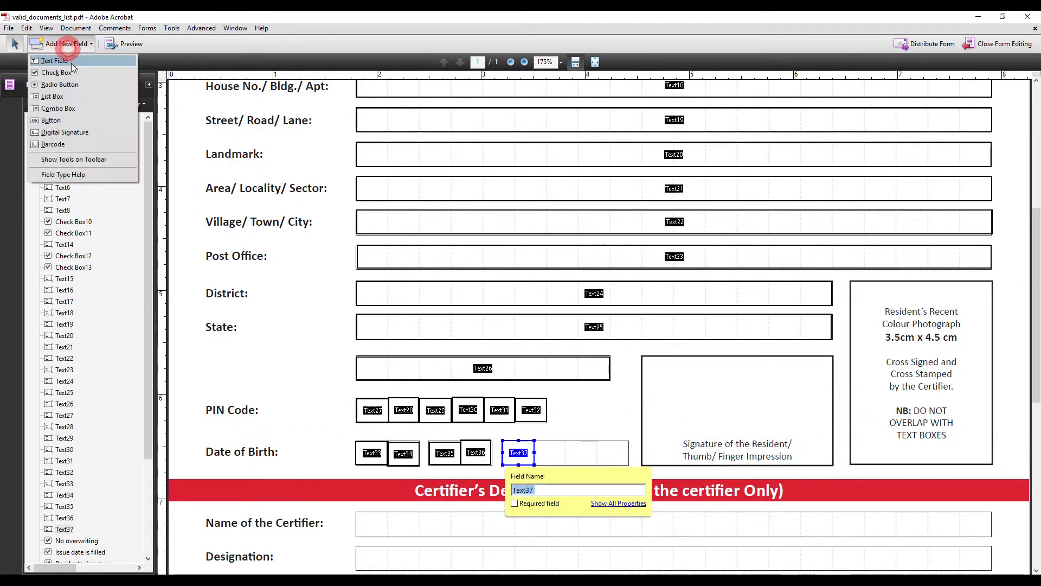
click(70, 62)
drag(533, 441, 564, 465)
click(70, 45)
click(73, 60)
drag(564, 440, 596, 465)
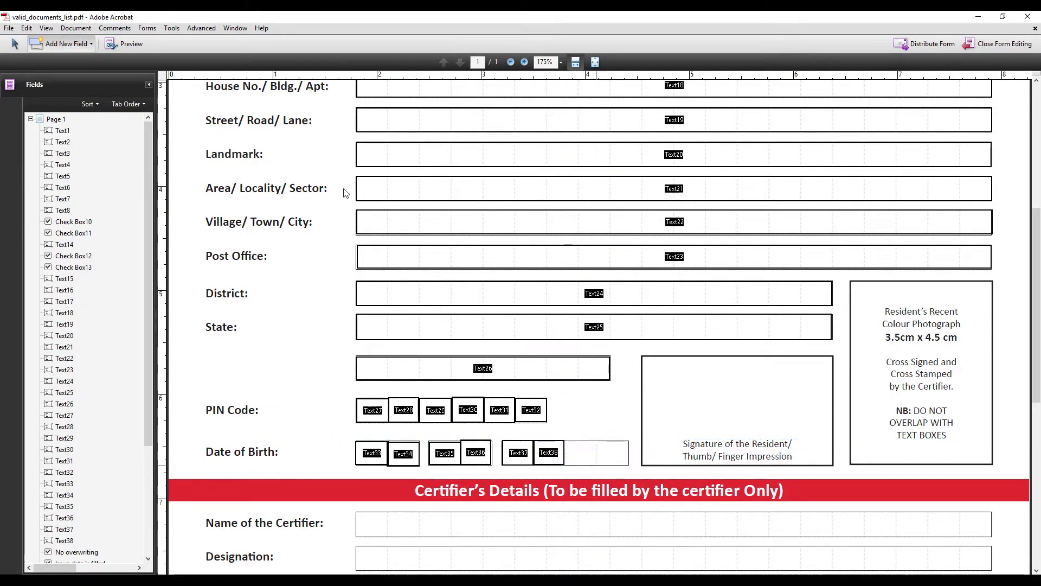
click(67, 44)
click(85, 61)
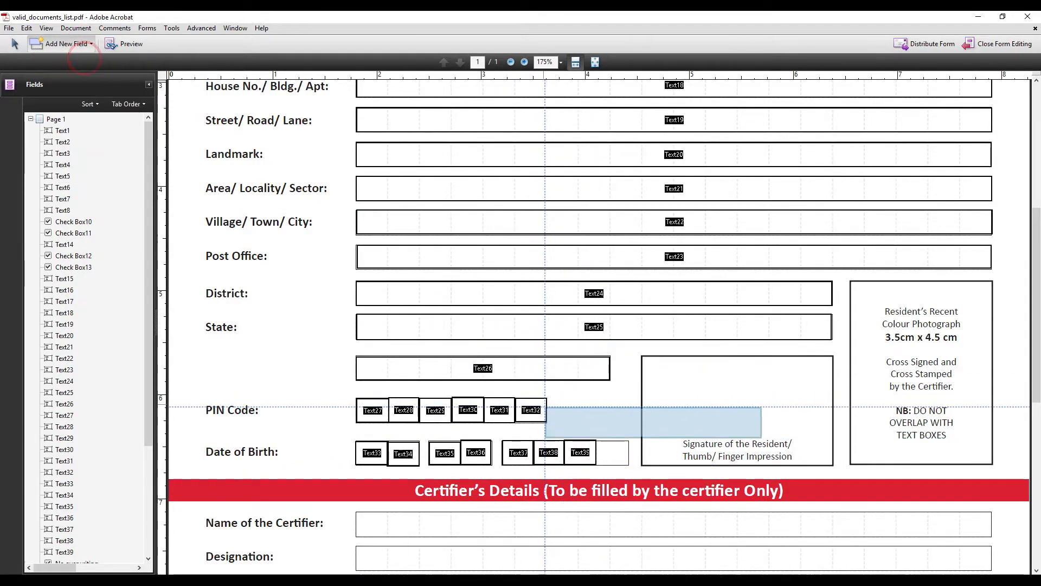
drag(594, 440, 629, 465)
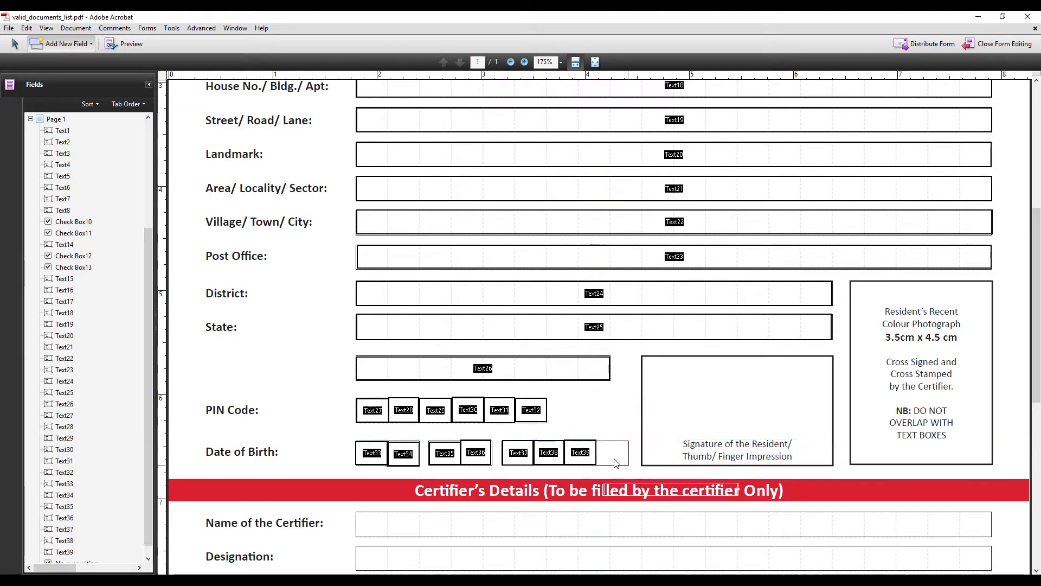
scroll(519, 381, down, 5)
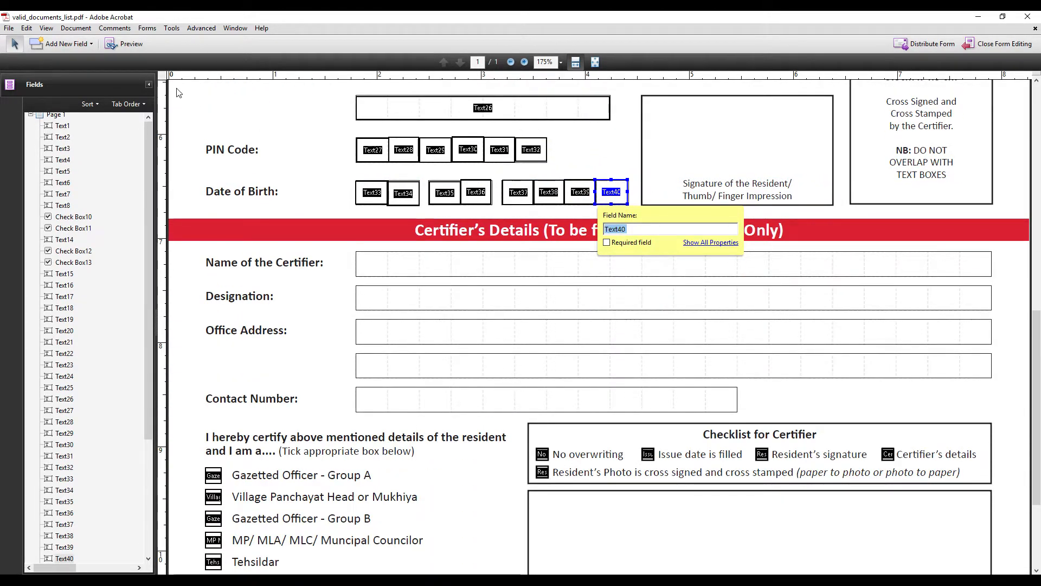
Add text fields across the Name of the Certifier and Designation boxes
click(63, 47)
click(85, 61)
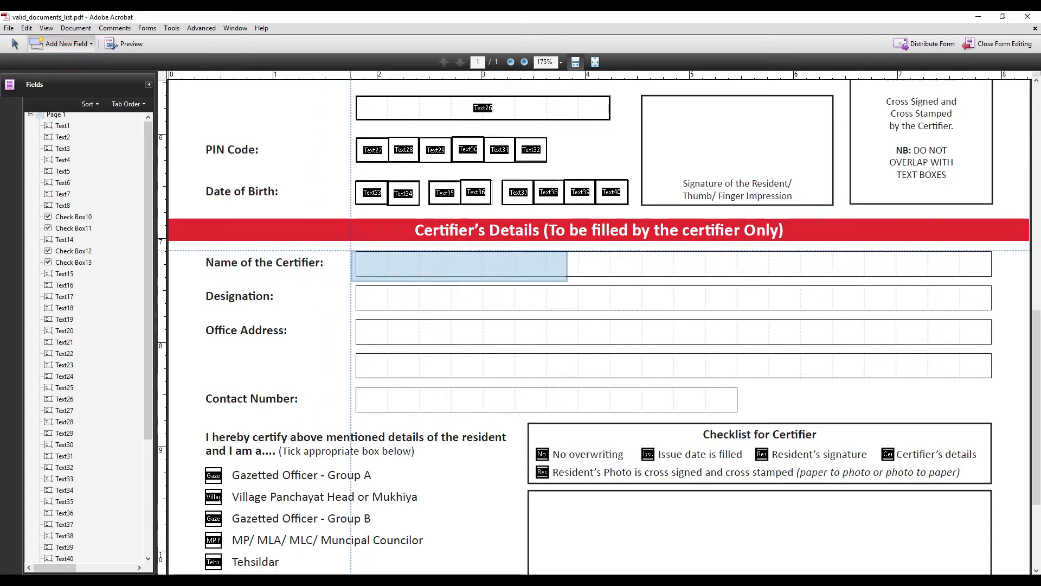
drag(355, 250, 992, 276)
drag(674, 252, 672, 254)
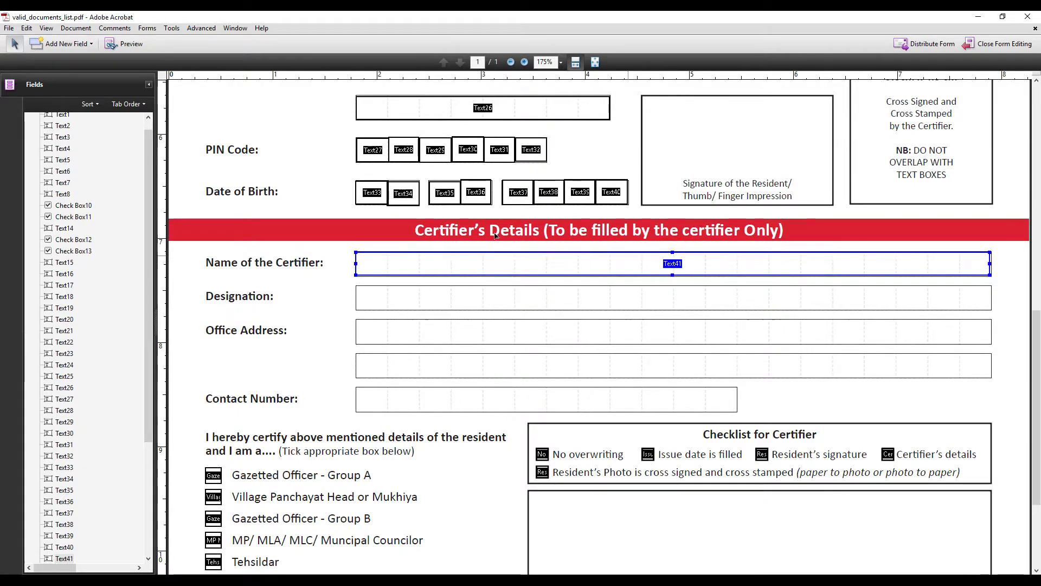
click(91, 43)
click(54, 59)
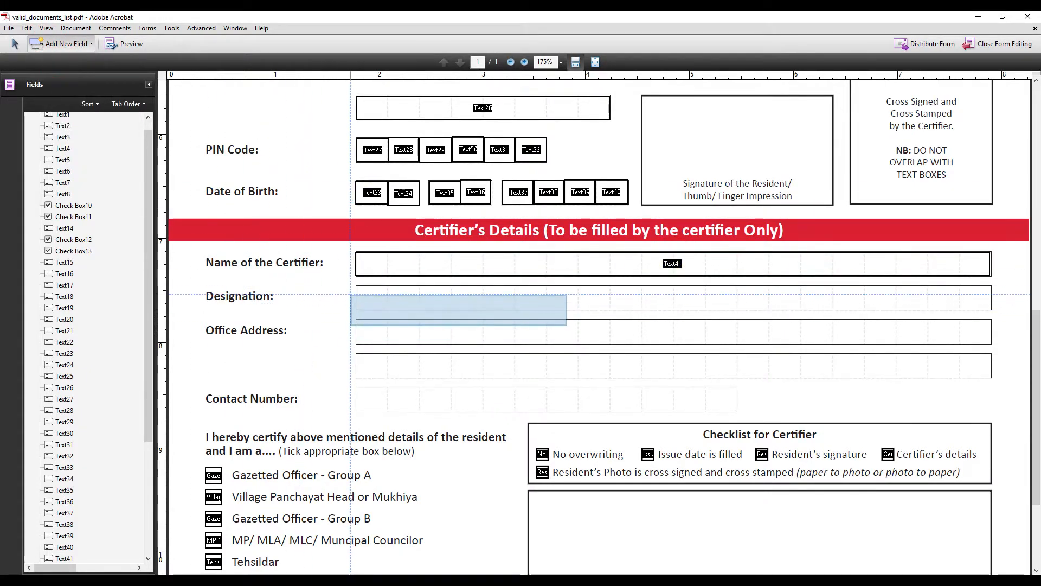
drag(357, 285, 991, 309)
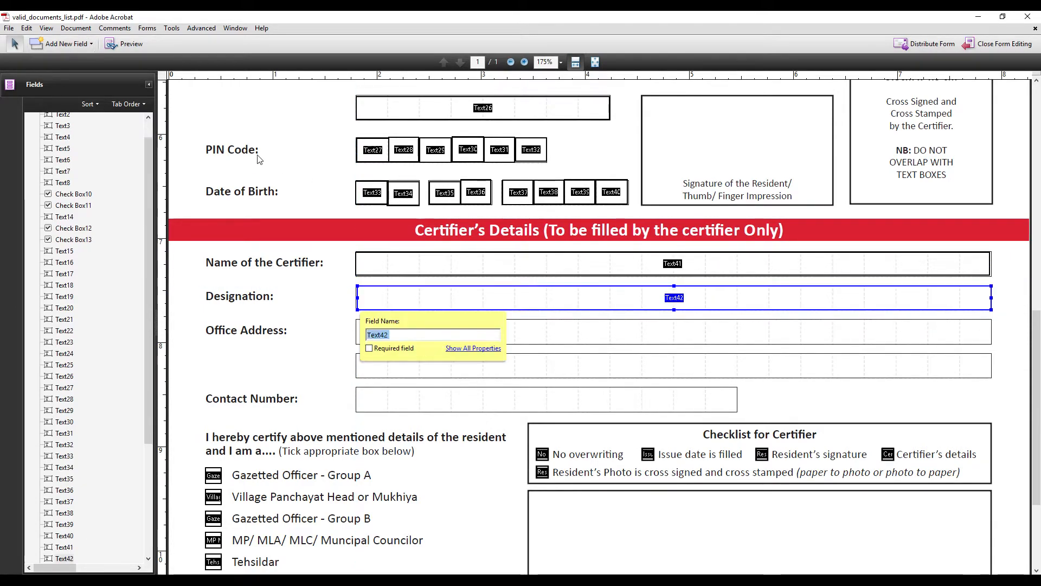
Add text fields over both Office Address lines and the Contact Number row
click(67, 45)
click(71, 61)
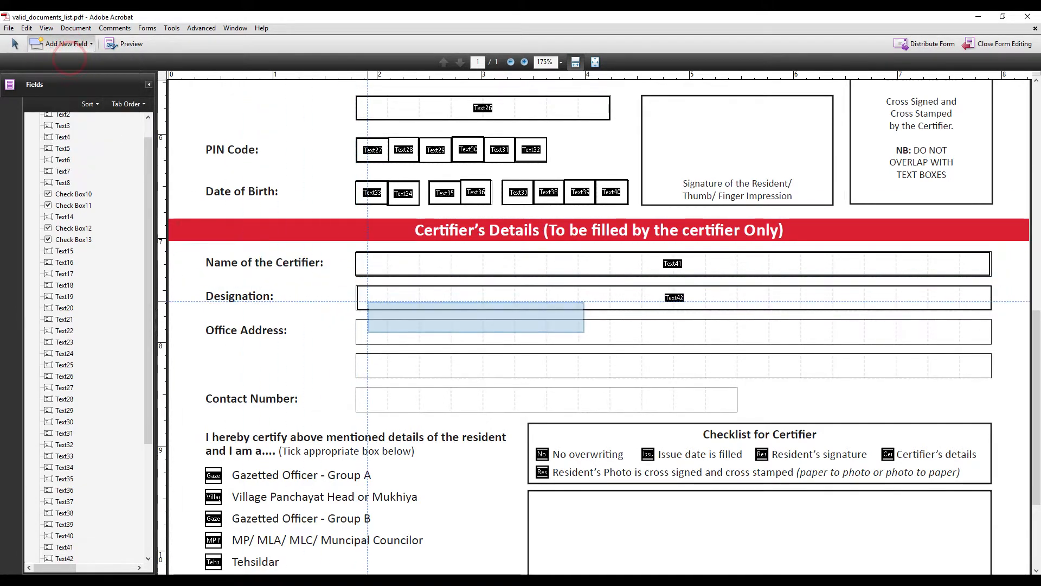
drag(355, 318, 992, 345)
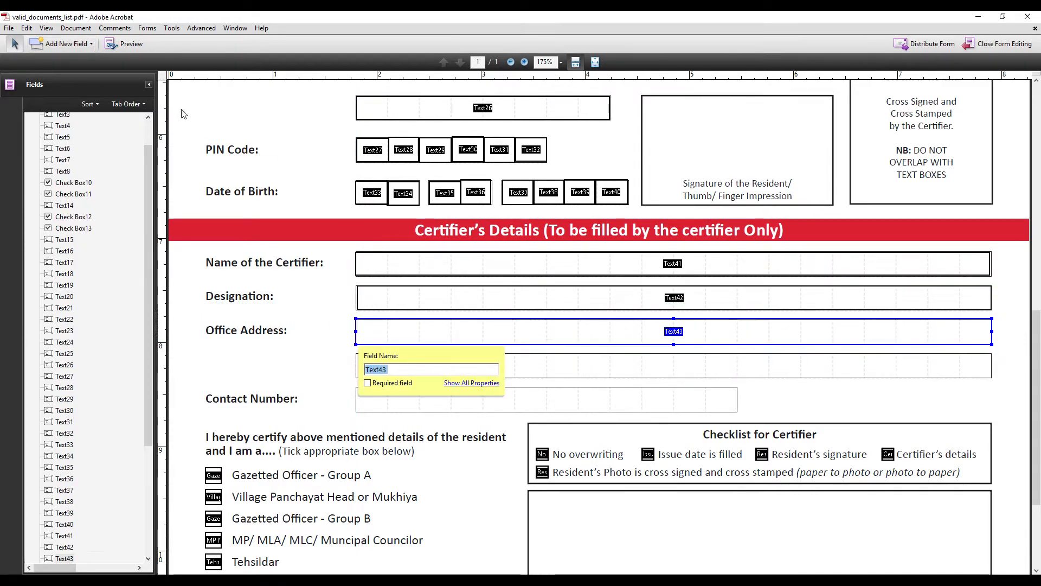
click(72, 46)
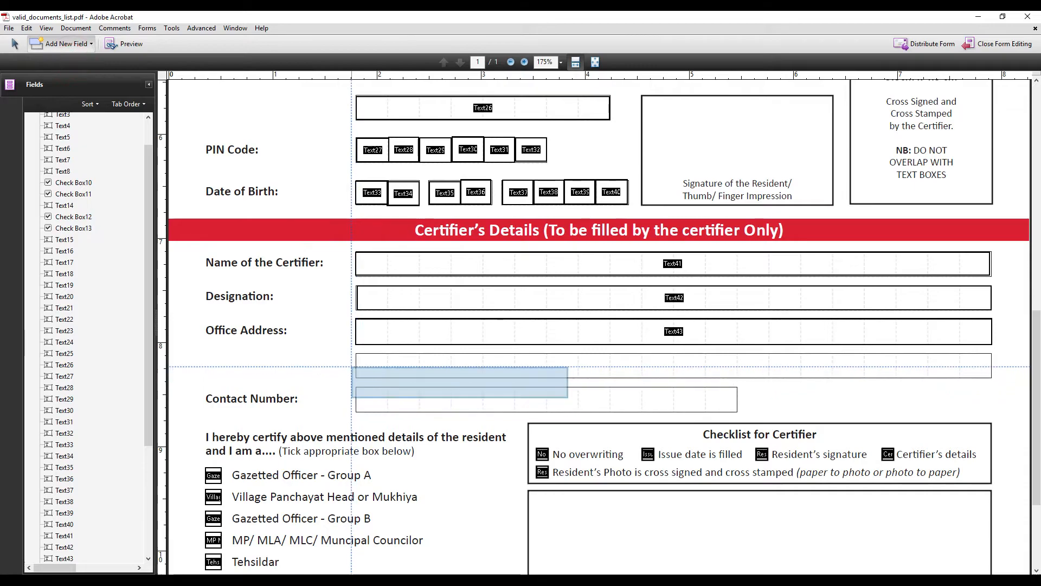
click(356, 353)
drag(356, 353, 994, 382)
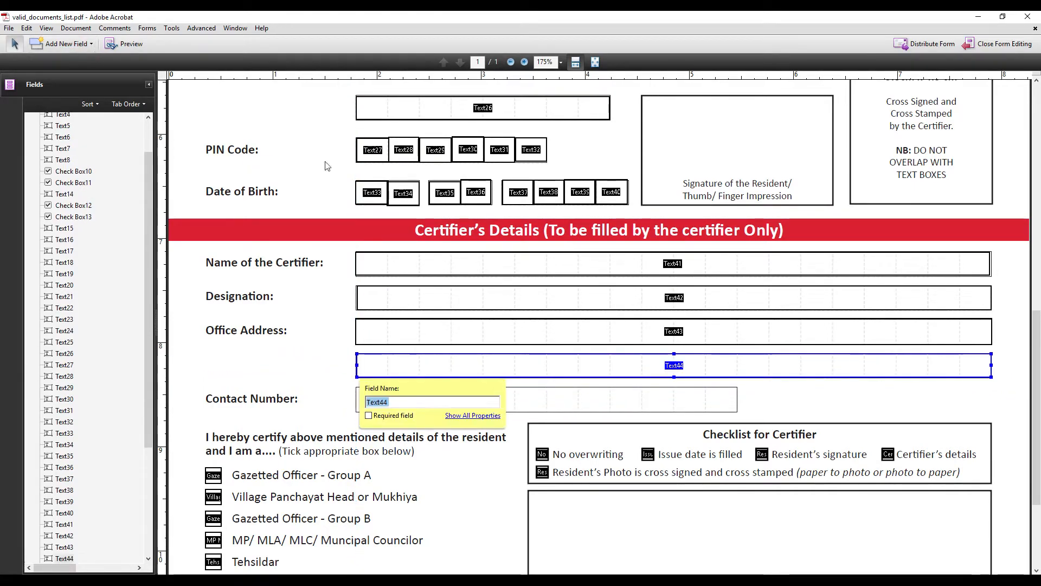
click(60, 43)
click(54, 60)
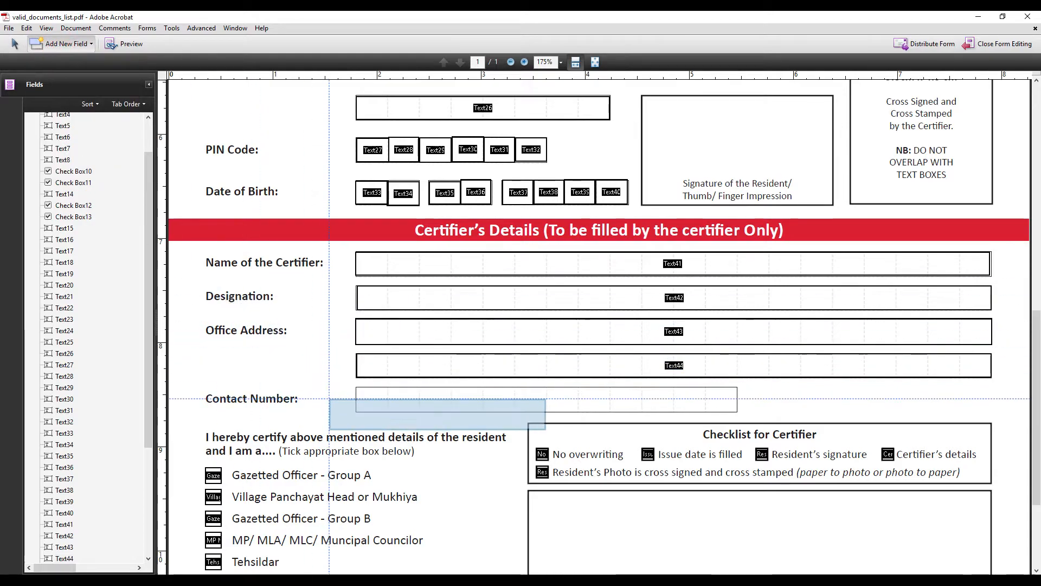
drag(355, 387, 737, 412)
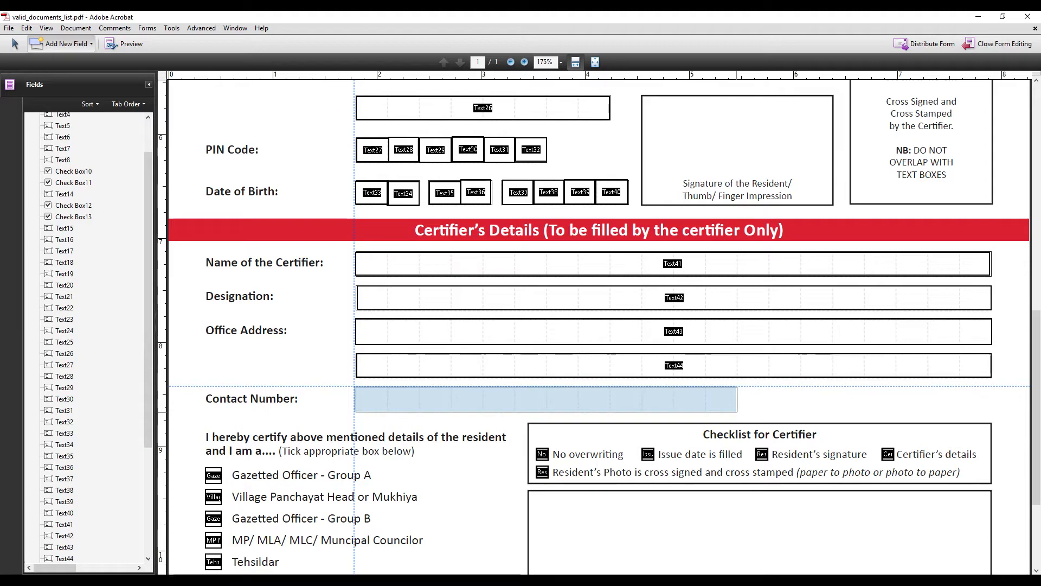
scroll(475, 437, down, 3)
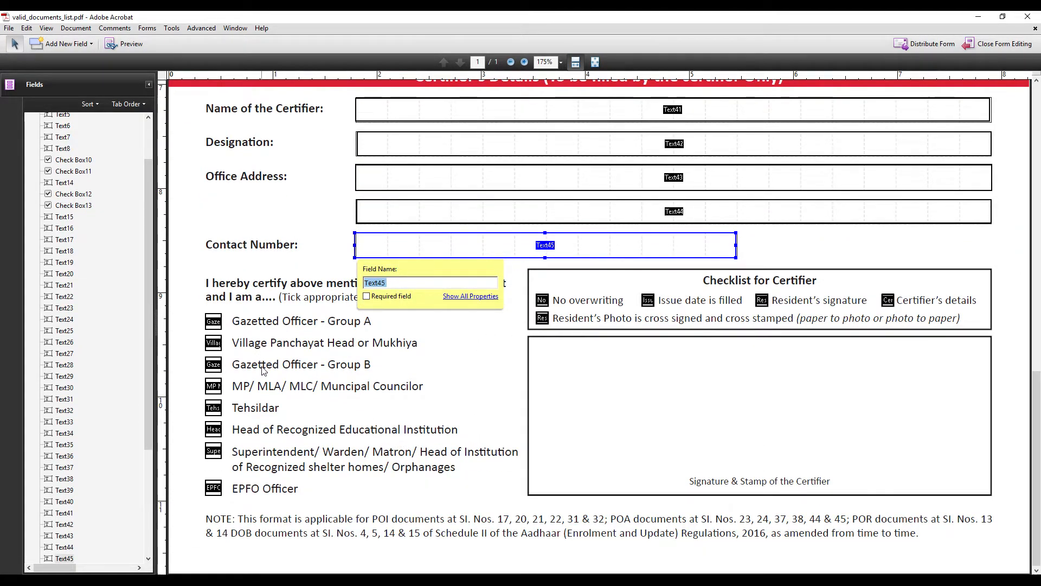
click(213, 323)
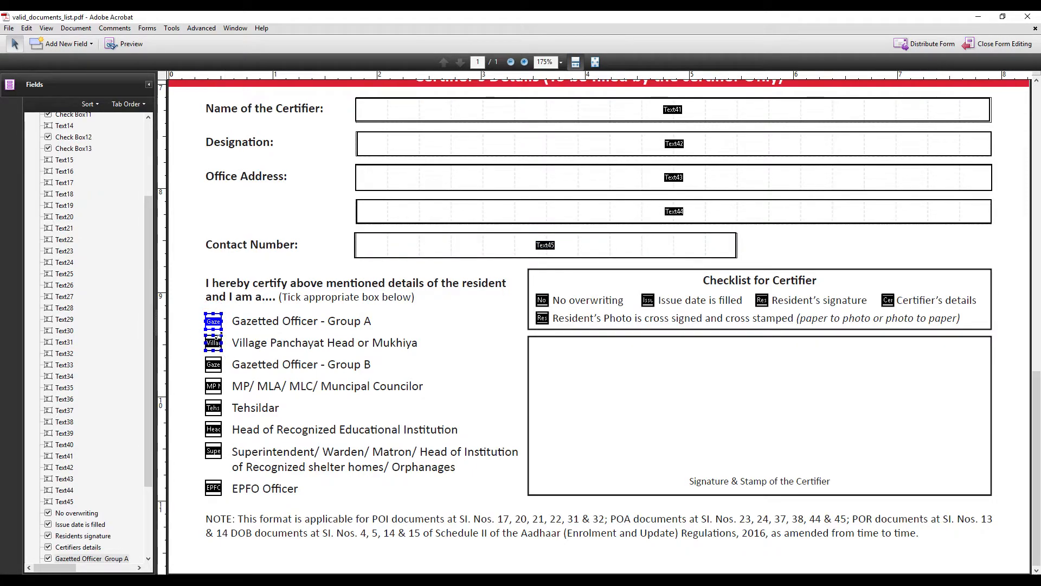
Delete the auto-detected check box fields on the certifier category options, Group A through EPFO Officer
right_click(217, 323)
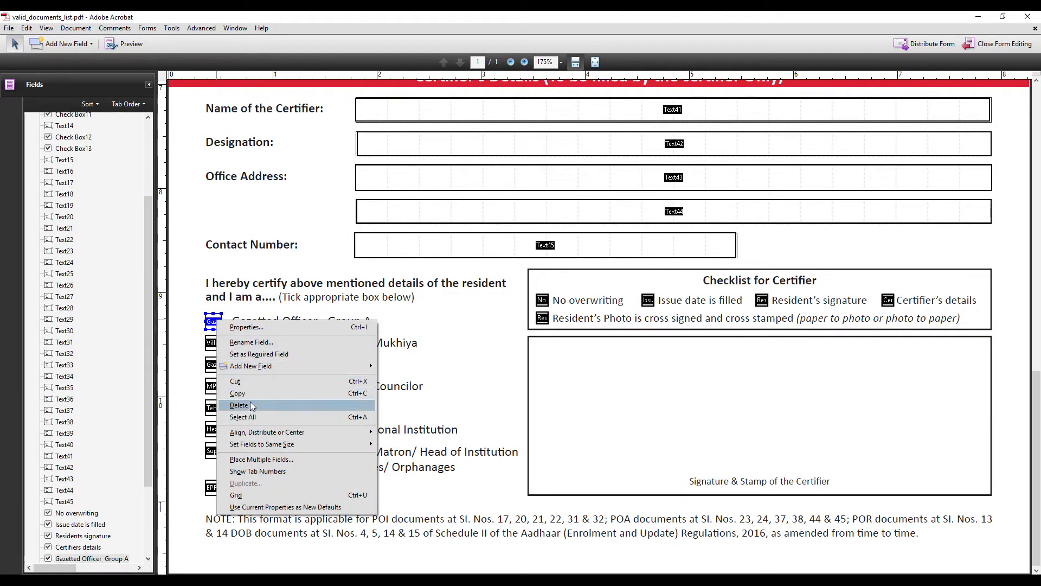
click(249, 404)
right_click(216, 345)
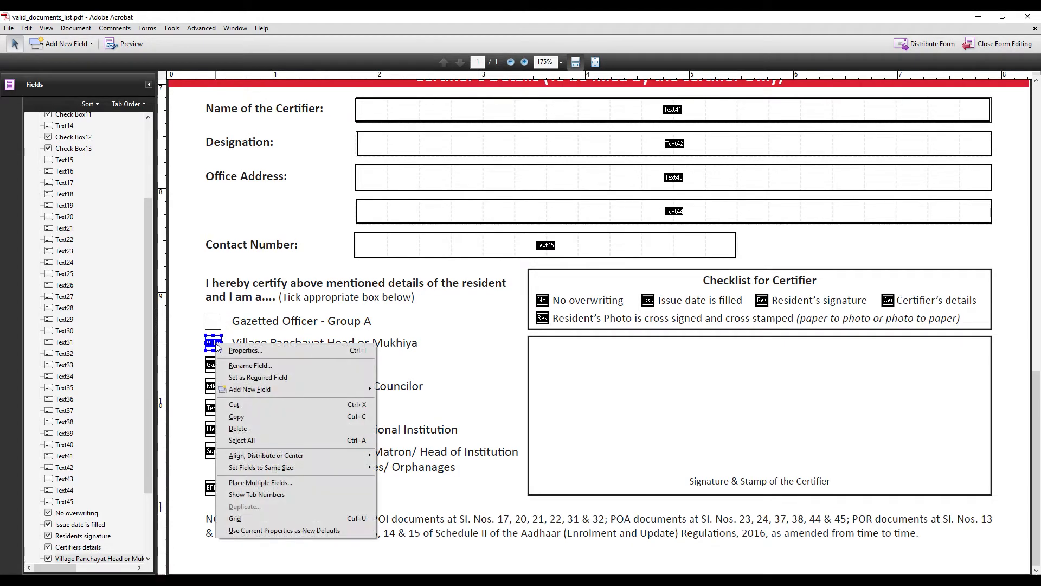
click(241, 428)
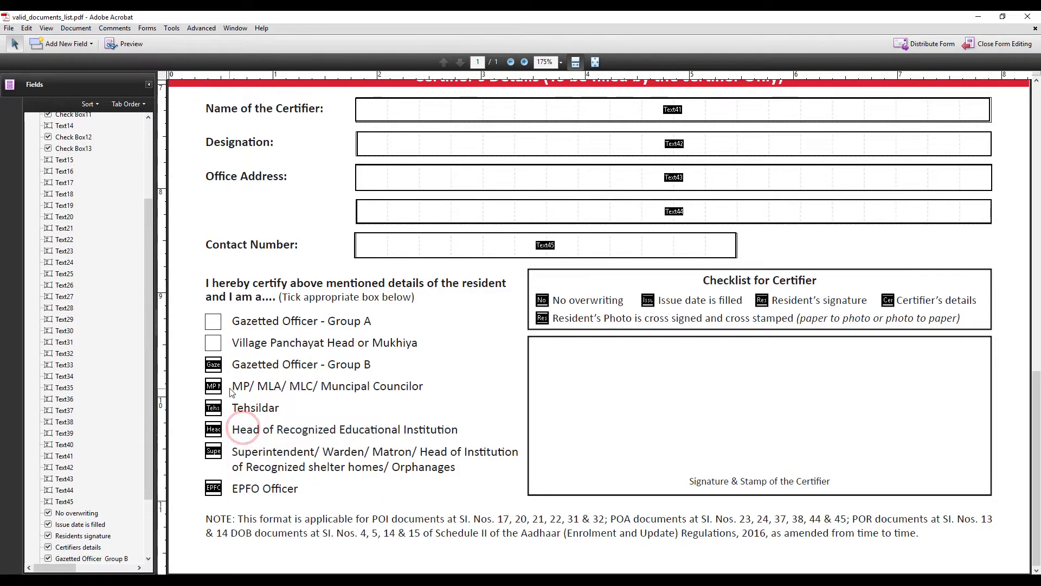
key(Delete)
click(214, 388)
key(Delete)
click(215, 410)
key(Delete)
click(216, 431)
key(Delete)
click(214, 451)
key(Delete)
click(219, 484)
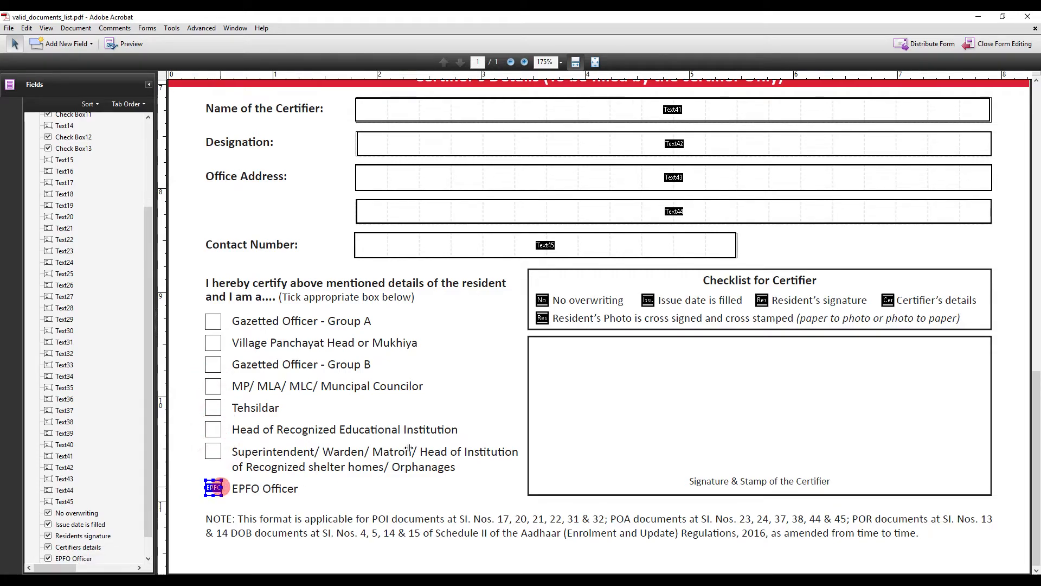
key(Delete)
Delete the auto-detected fields on the No overwriting, Resident's Photo and Issue date checklist items
key(Delete)
click(541, 318)
key(Delete)
click(649, 301)
key(Delete)
click(762, 300)
key(Delete)
key(Delete)
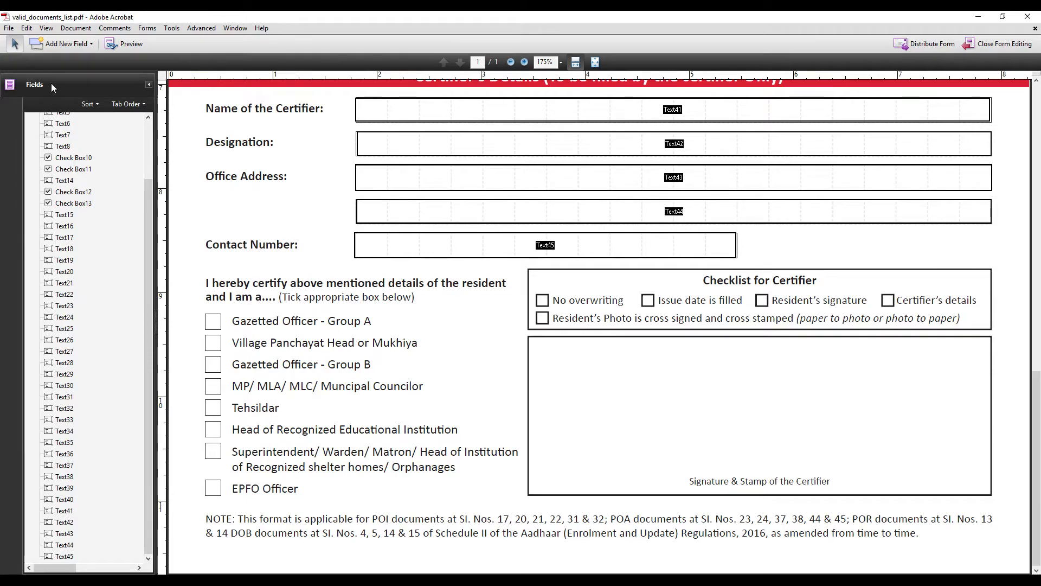
Place check boxes on the Gazetted Officer Group A, Village Panchayat and Gazetted Officer Group B options
click(65, 44)
click(60, 70)
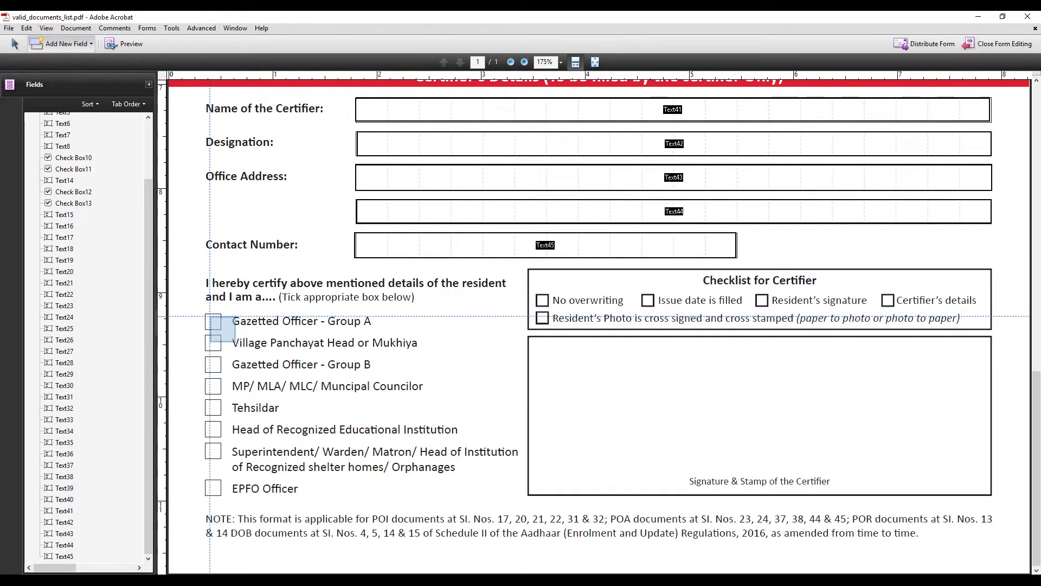
click(206, 313)
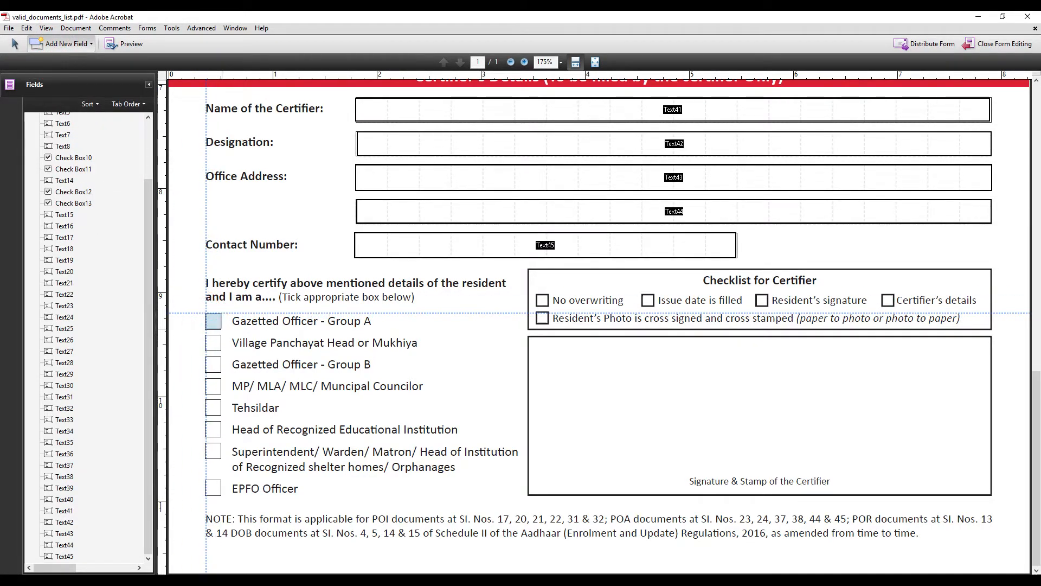
click(57, 42)
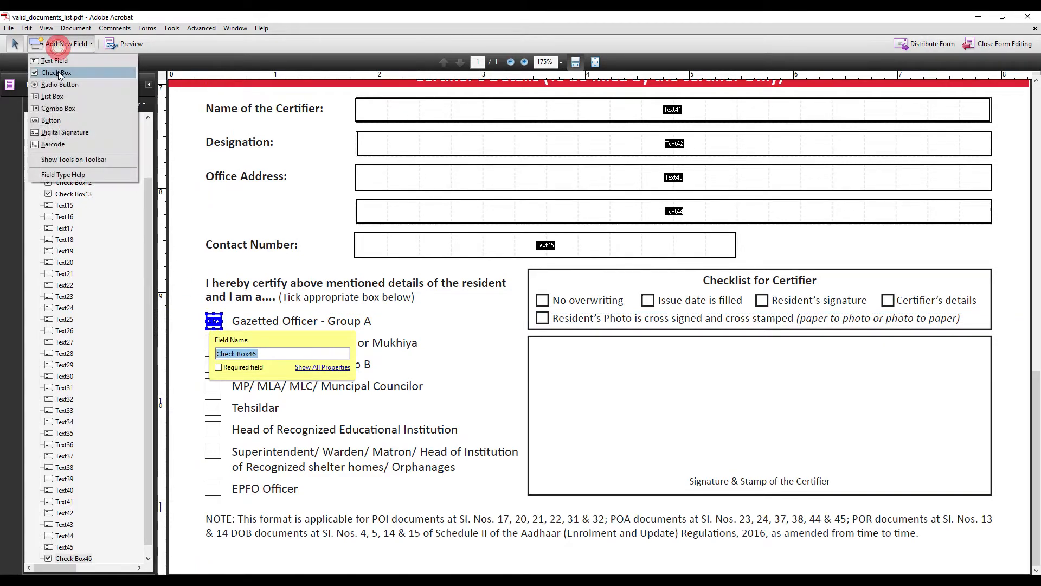
click(57, 73)
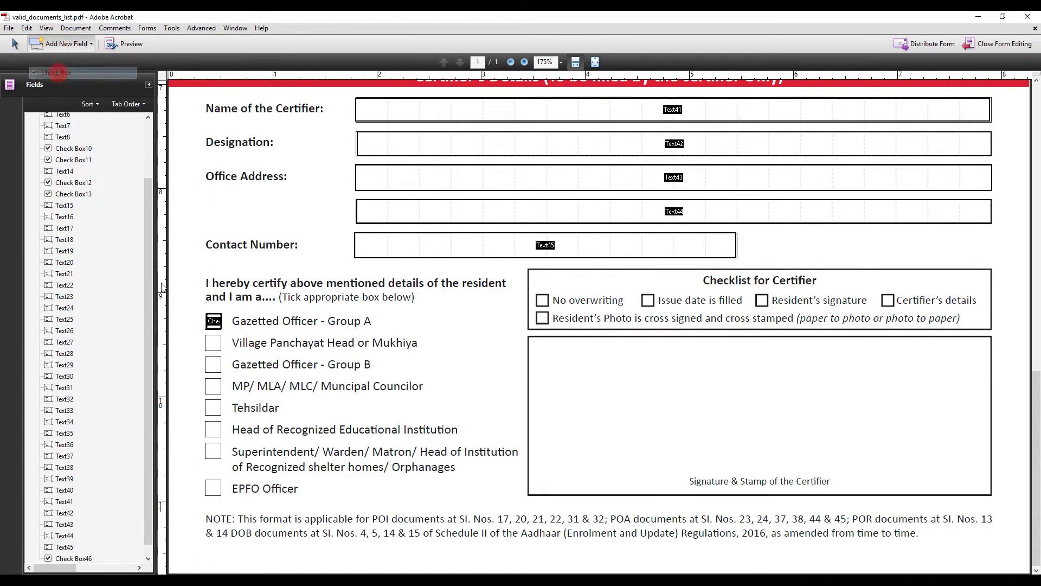
click(206, 336)
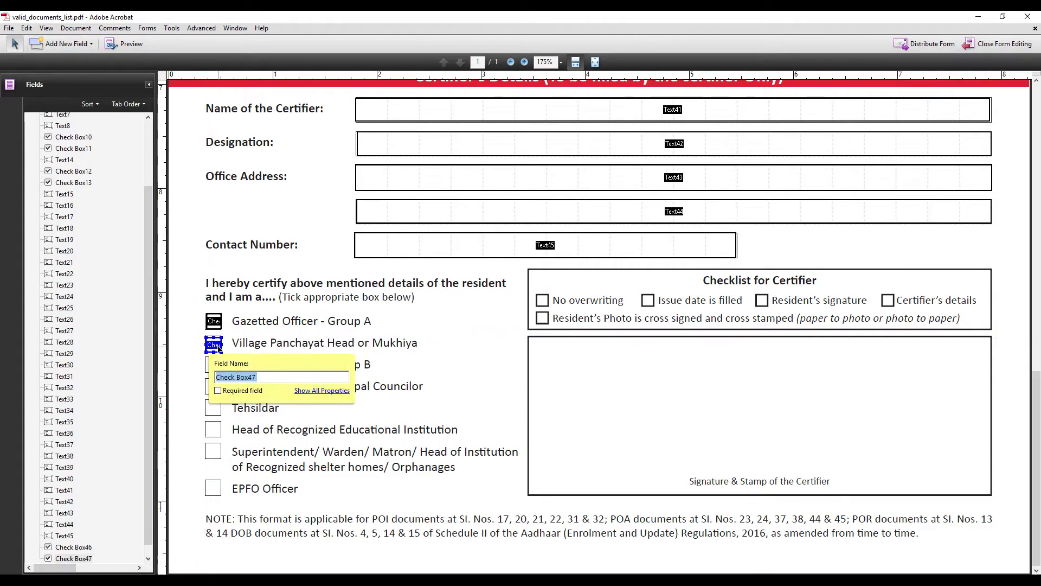
drag(212, 337, 213, 333)
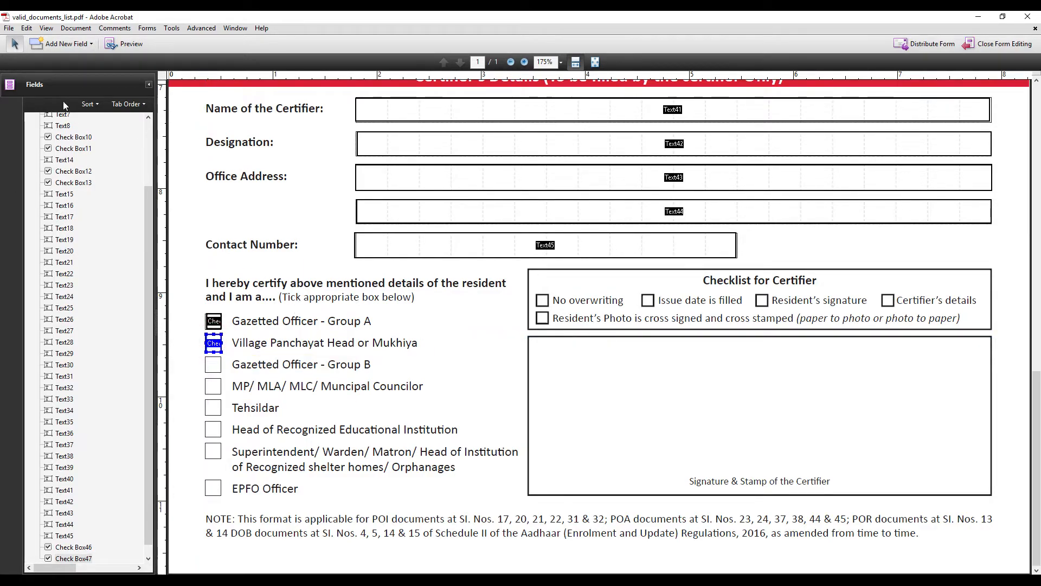
click(48, 46)
click(59, 72)
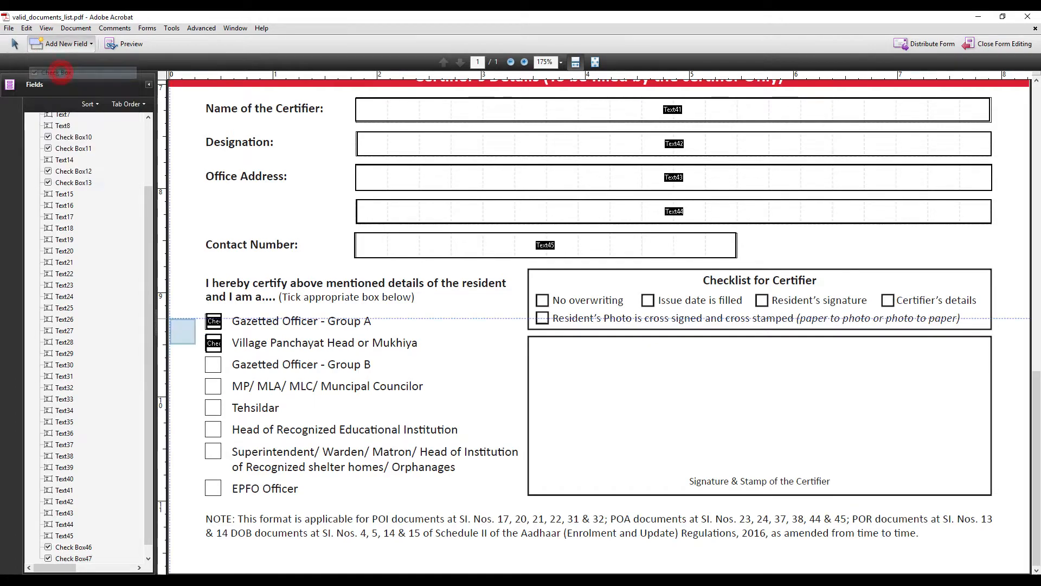
drag(205, 355, 223, 374)
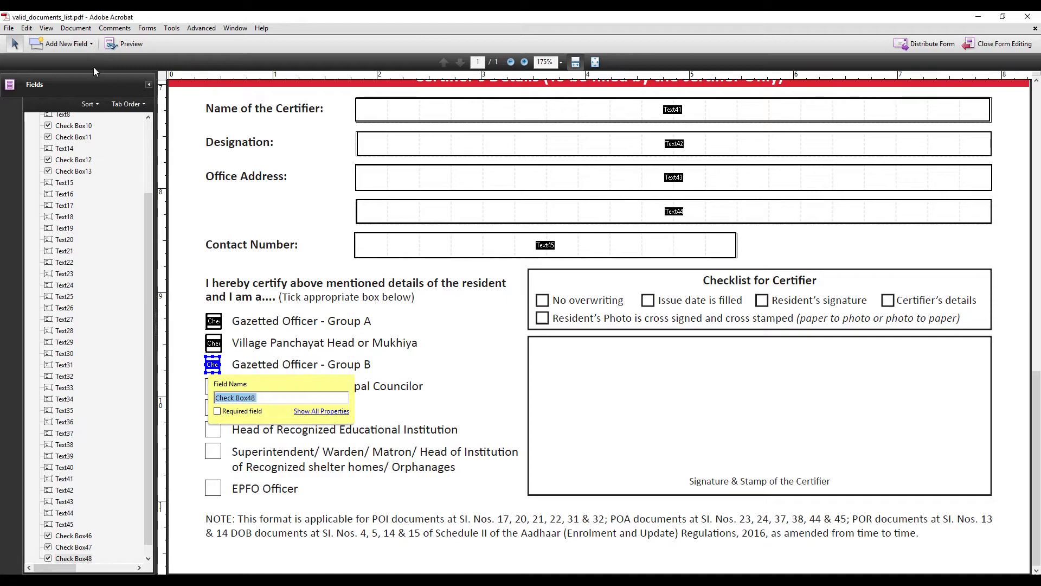
Place check boxes on the MP/MLA/MLC, Tehsildar and Head of Recognized Educational Institution options
click(65, 44)
click(74, 72)
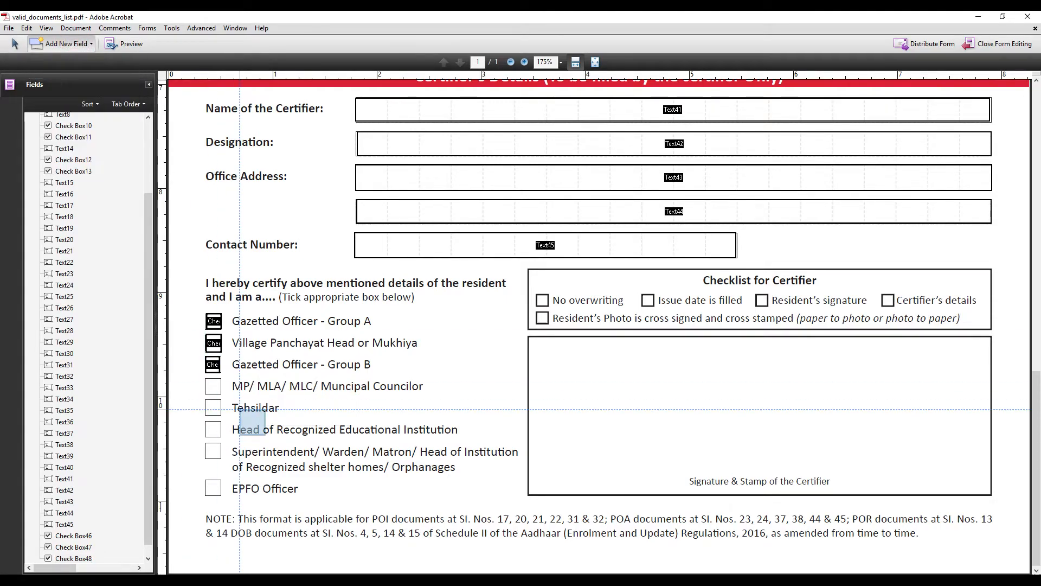
drag(206, 378, 221, 393)
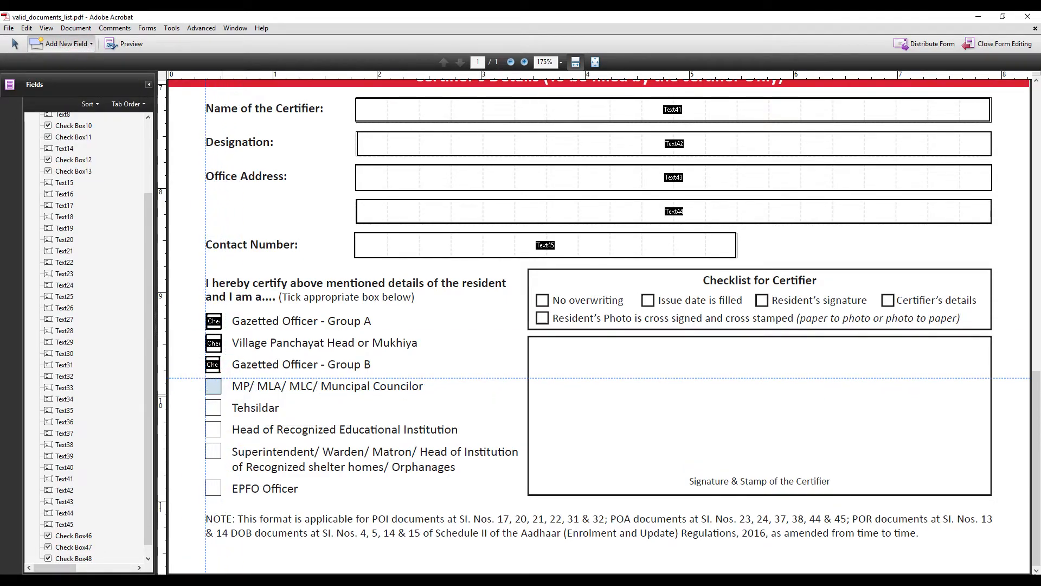
click(61, 44)
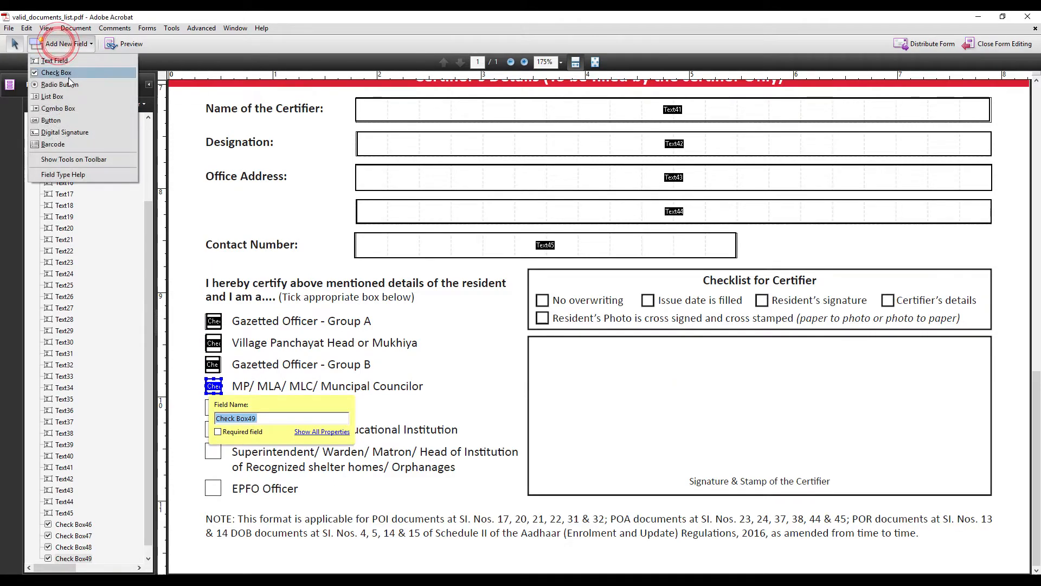
click(69, 74)
drag(205, 399, 221, 416)
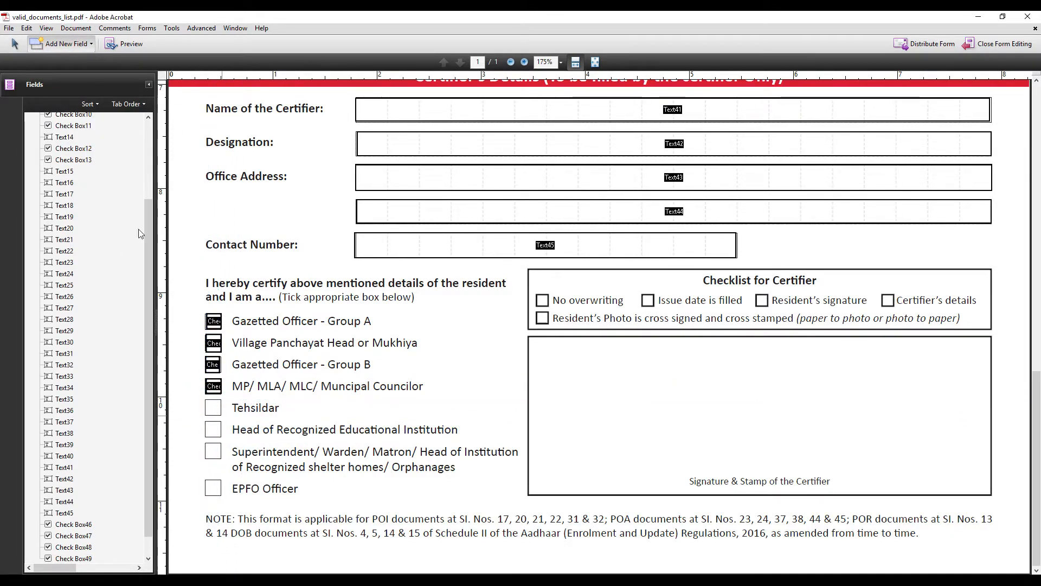
click(50, 46)
click(53, 72)
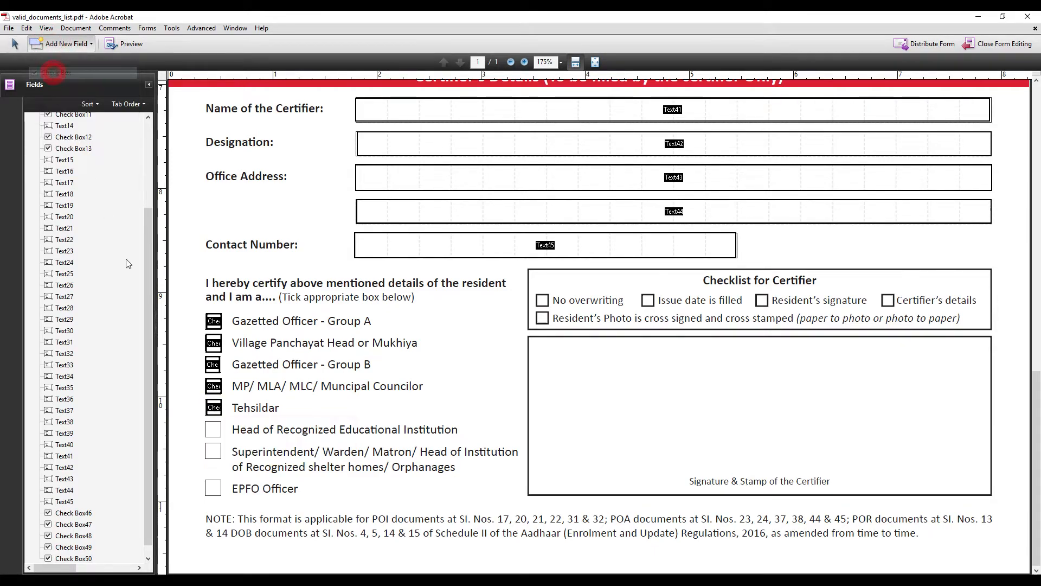
drag(205, 421, 221, 437)
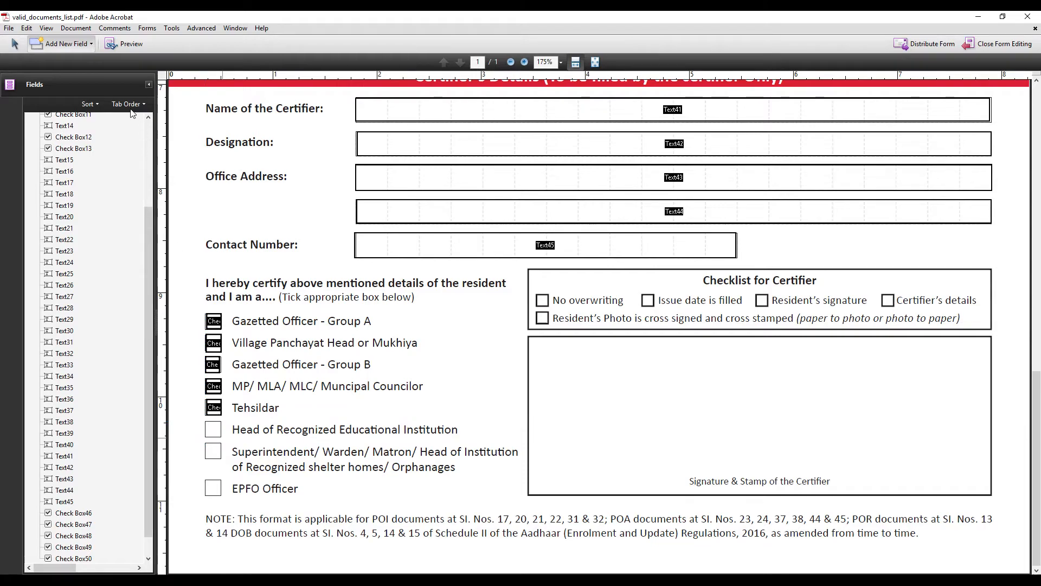
Place check boxes on the Superintendent and EPFO Officer options
click(60, 44)
click(52, 72)
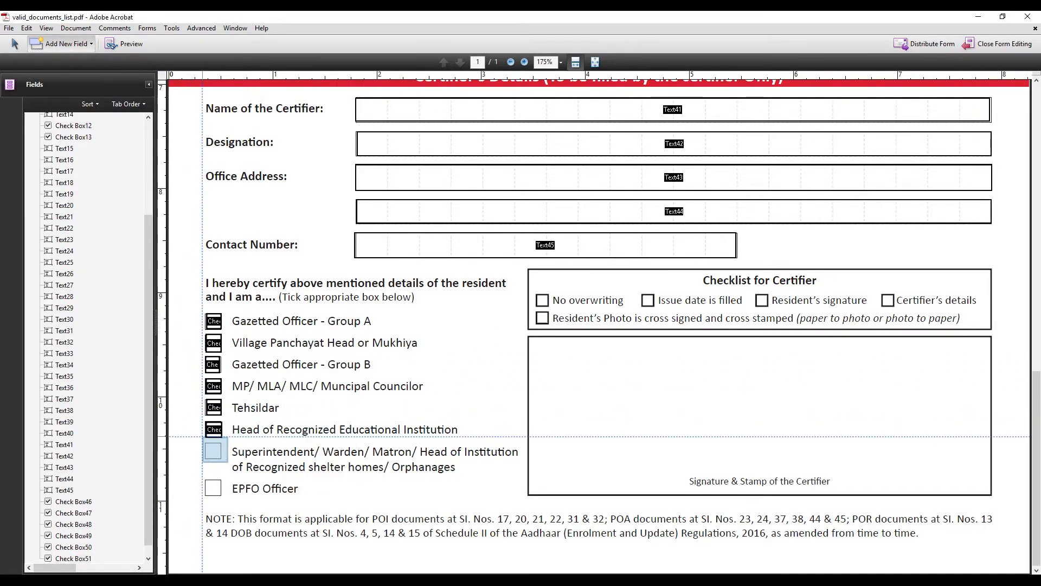
key(Escape)
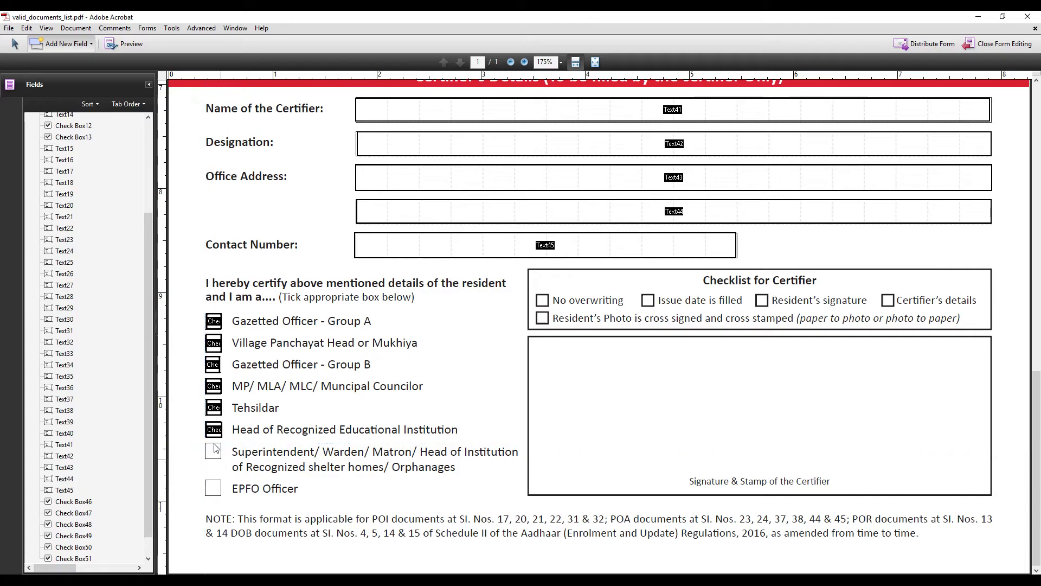
click(217, 455)
click(59, 44)
click(65, 72)
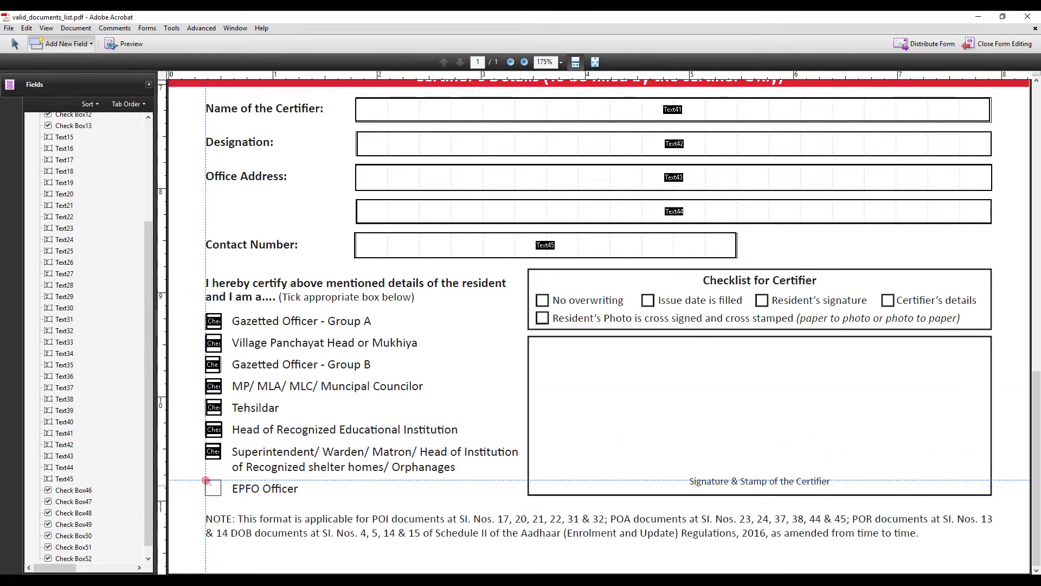
click(205, 480)
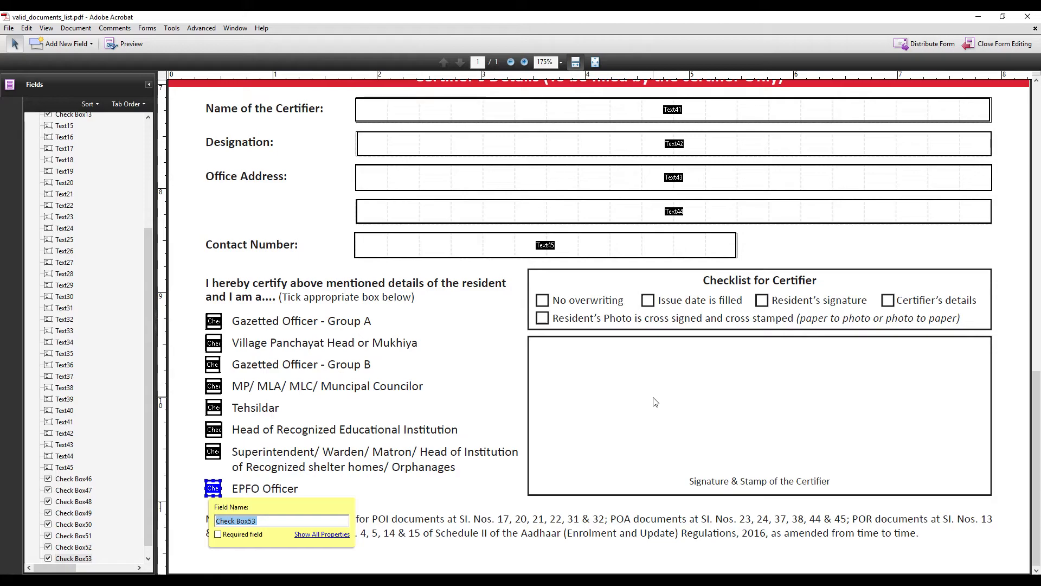
Return to the top, select the Aadhaar Number field, and switch the form to Preview
scroll(655, 402, up, 15)
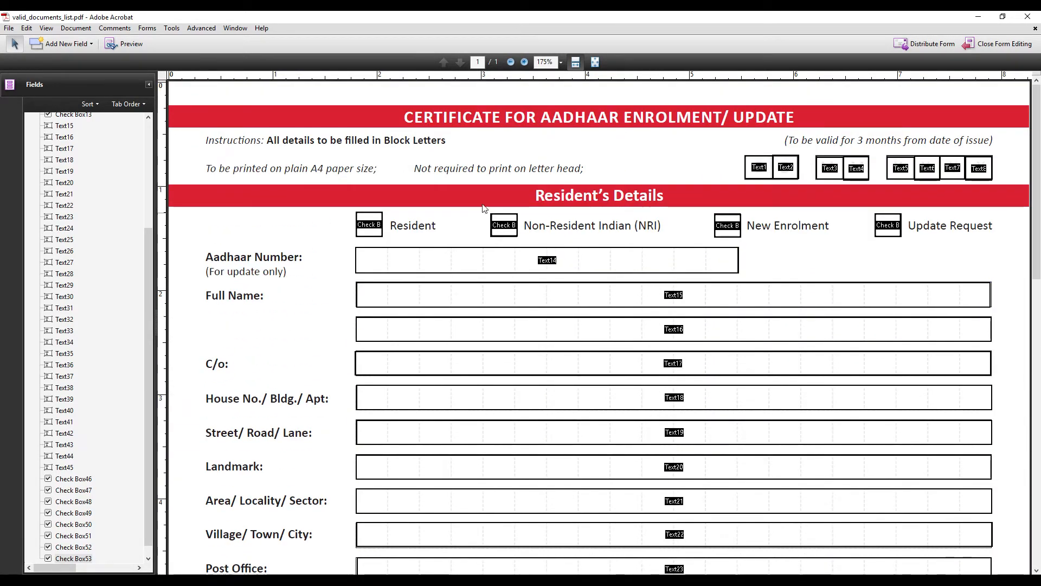
click(548, 261)
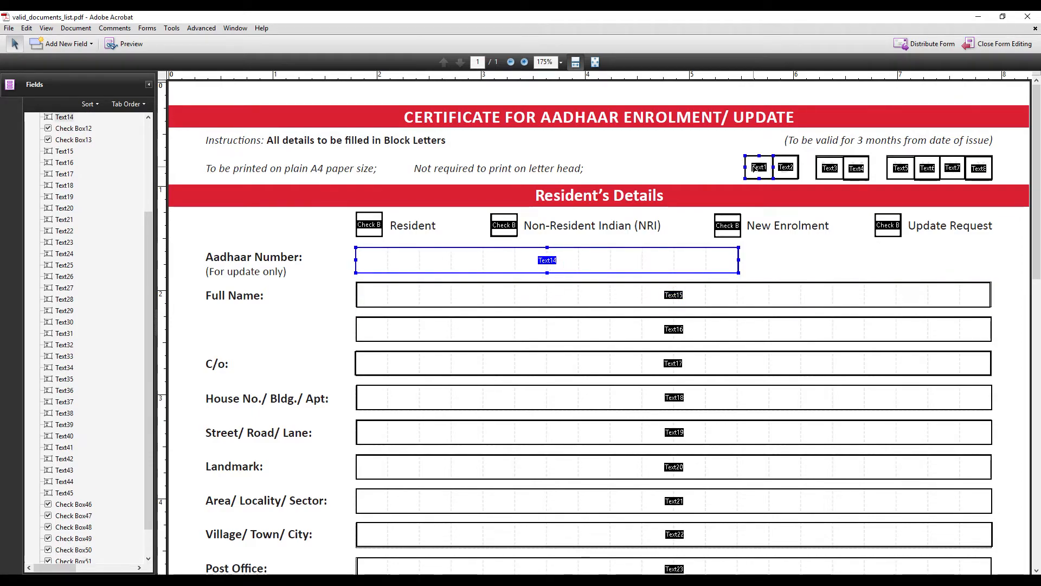
click(126, 44)
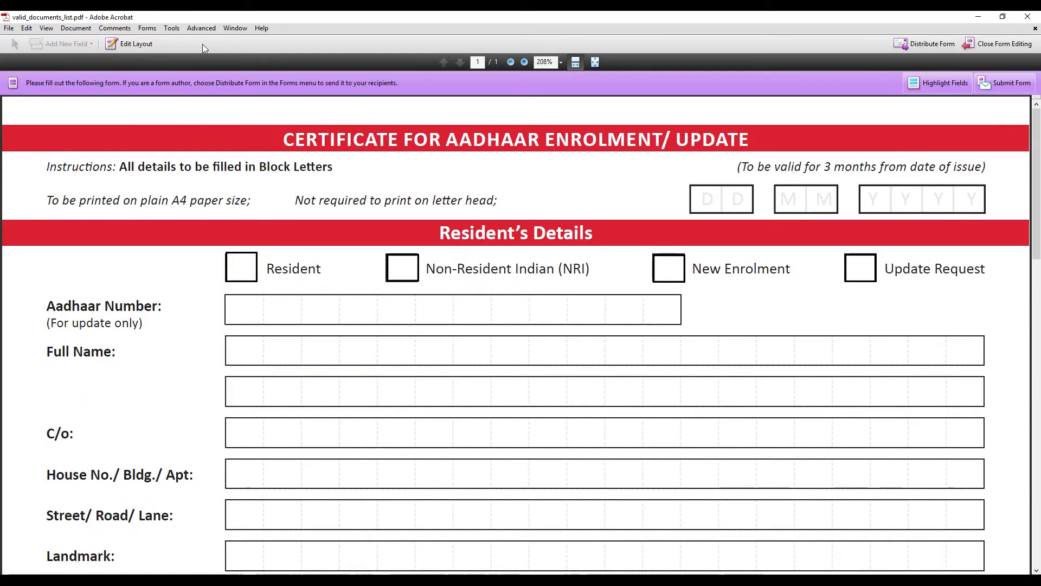
Test the Resident and NRI check boxes, leaving Resident unticked again
click(241, 265)
click(402, 259)
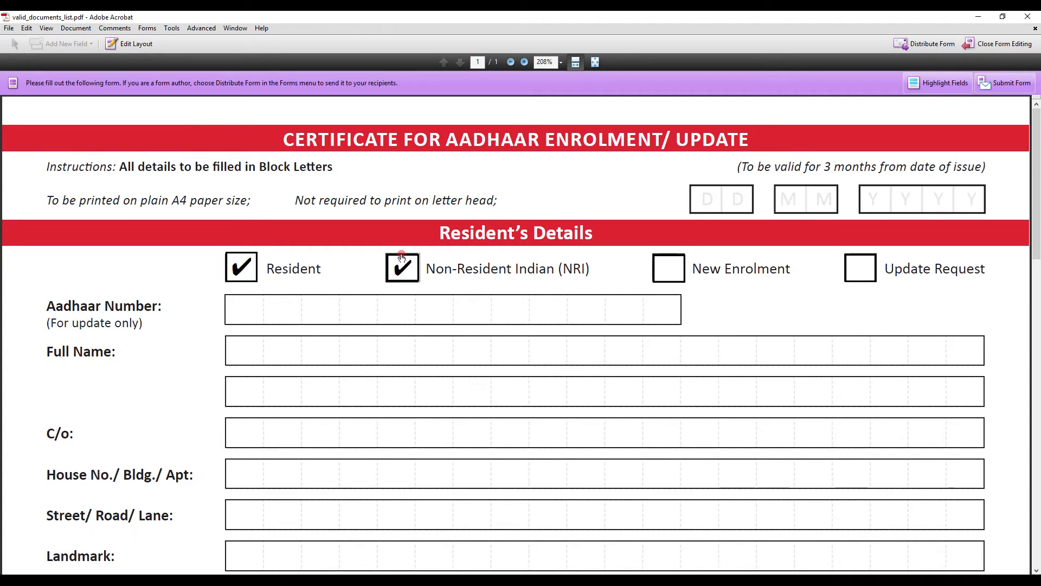
click(237, 267)
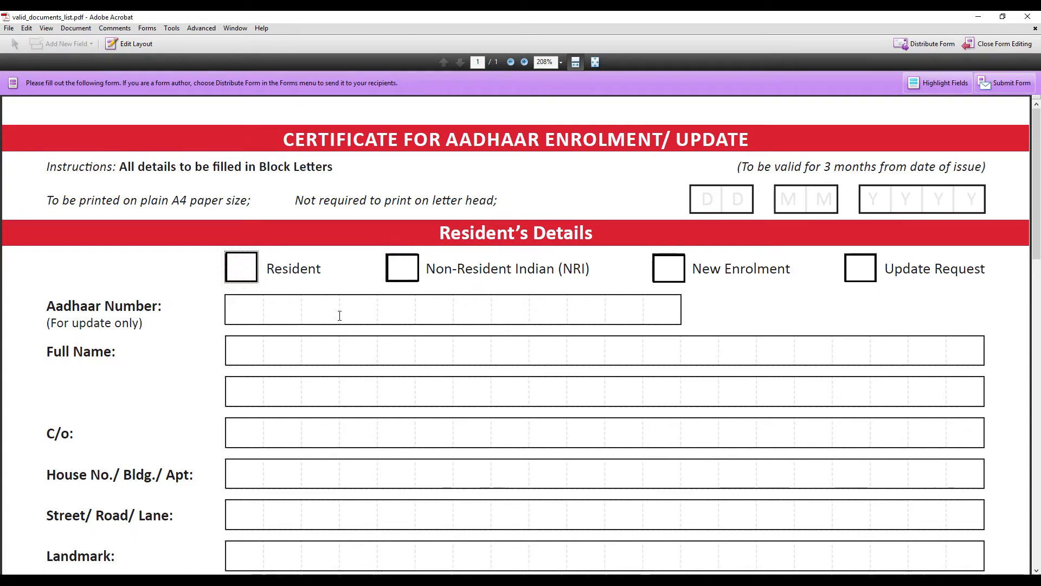
Fill the date comb boxes with 21 04 2021, one digit per box
click(709, 204)
text(2)
click(752, 203)
text(1)
click(793, 200)
text(0)
click(816, 201)
text(4)
click(884, 200)
text(2)
click(905, 201)
text(0)
click(931, 200)
text(2)
click(956, 201)
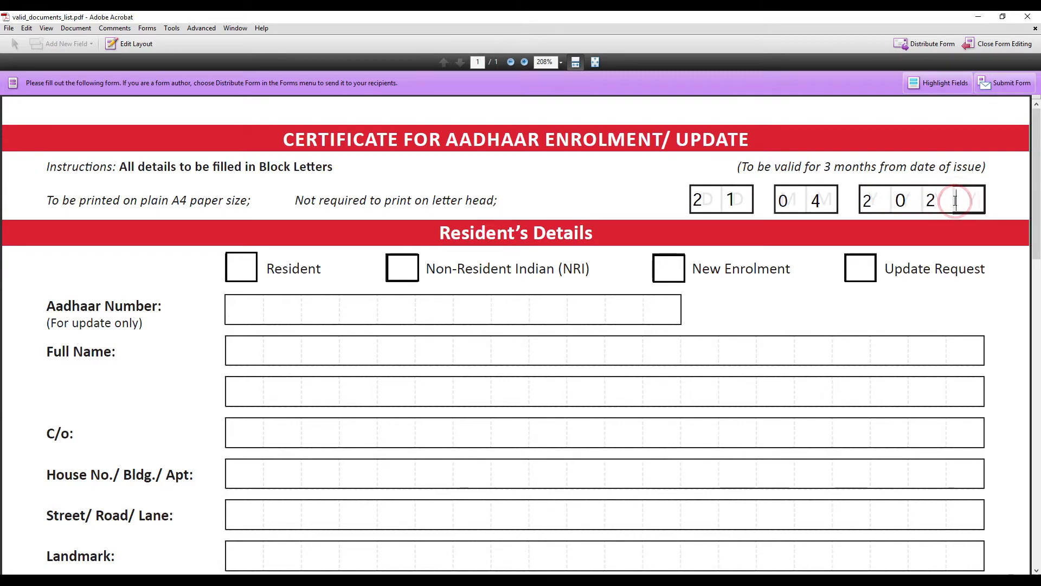
click(702, 198)
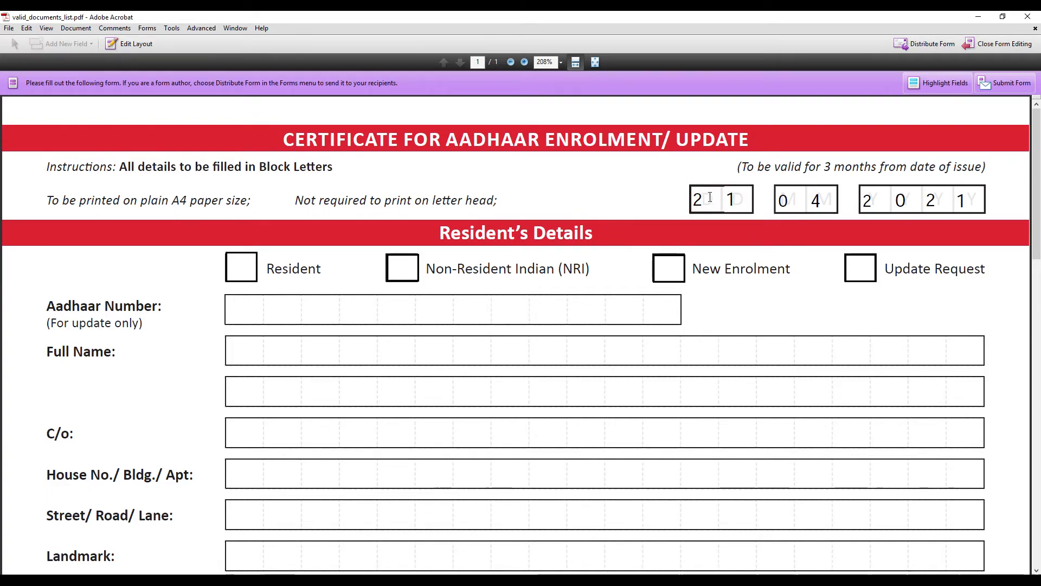
Tick Resident and type a person's full name into the Aadhaar Number field
click(241, 267)
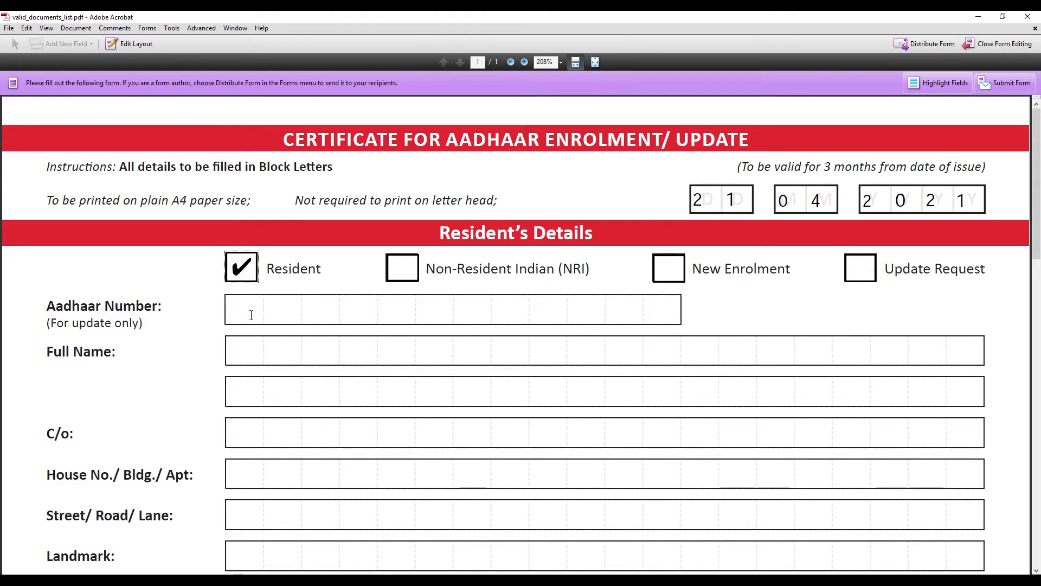
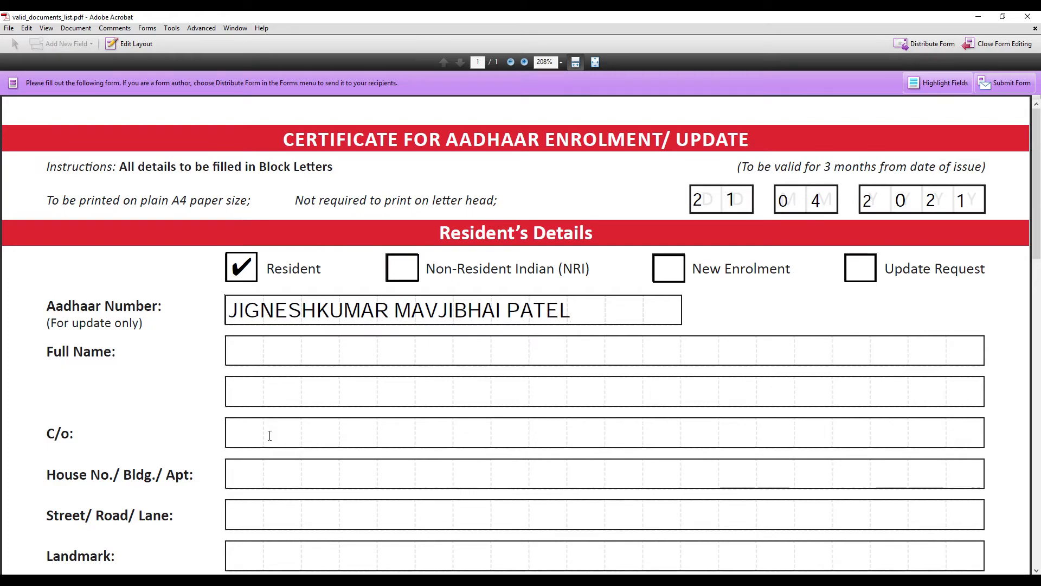
Select the Full Name field, then enter PIN code 382715 across the PIN Code comb boxes
click(245, 349)
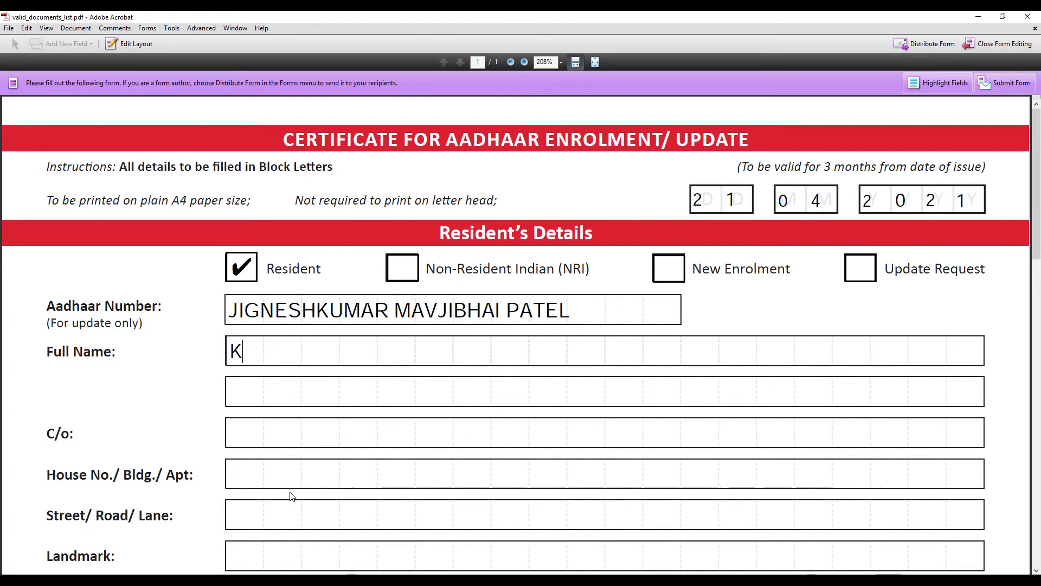
scroll(448, 429, down, 5)
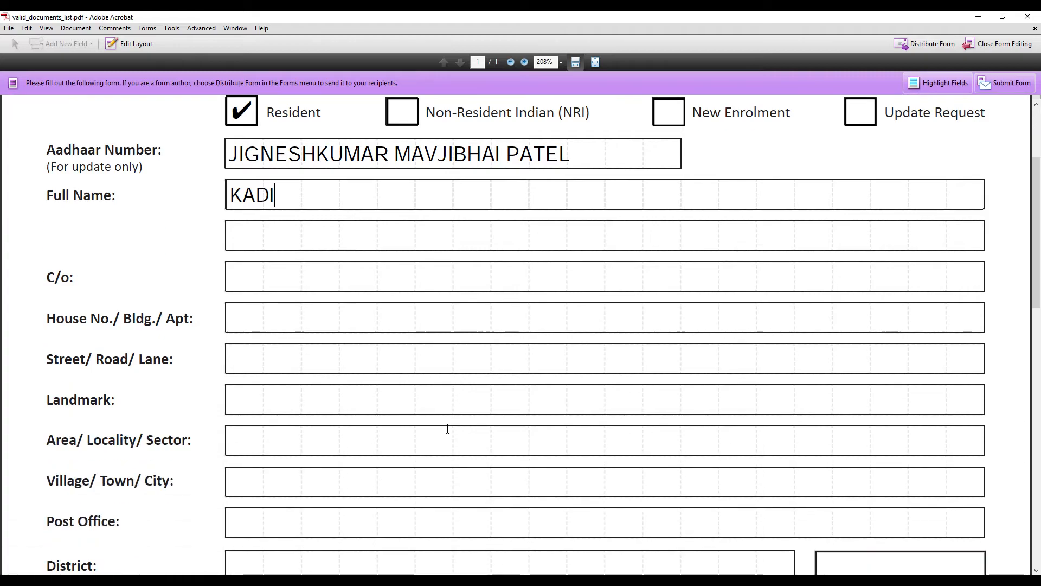
scroll(255, 347, down, 10)
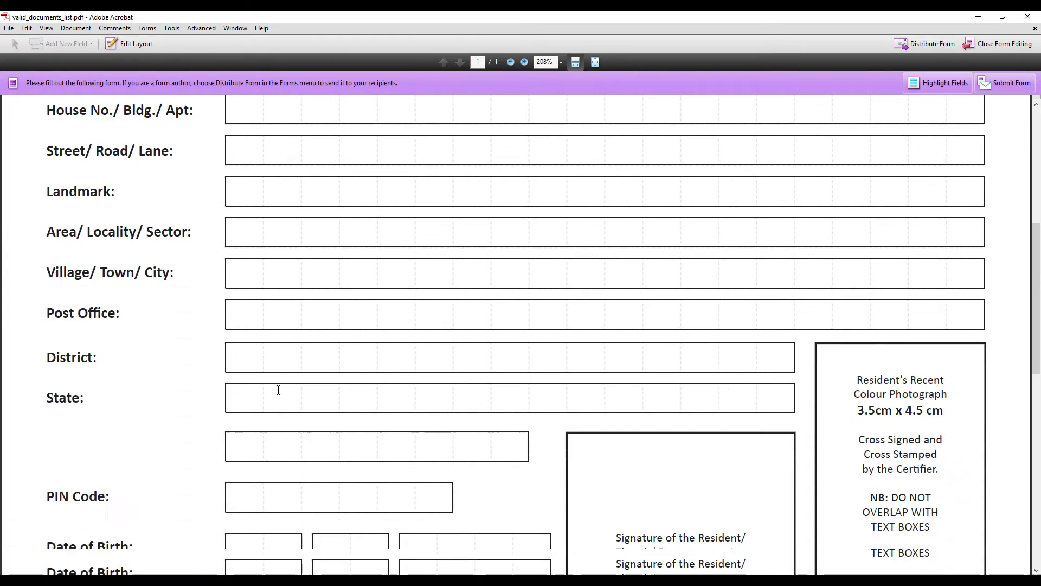
click(246, 369)
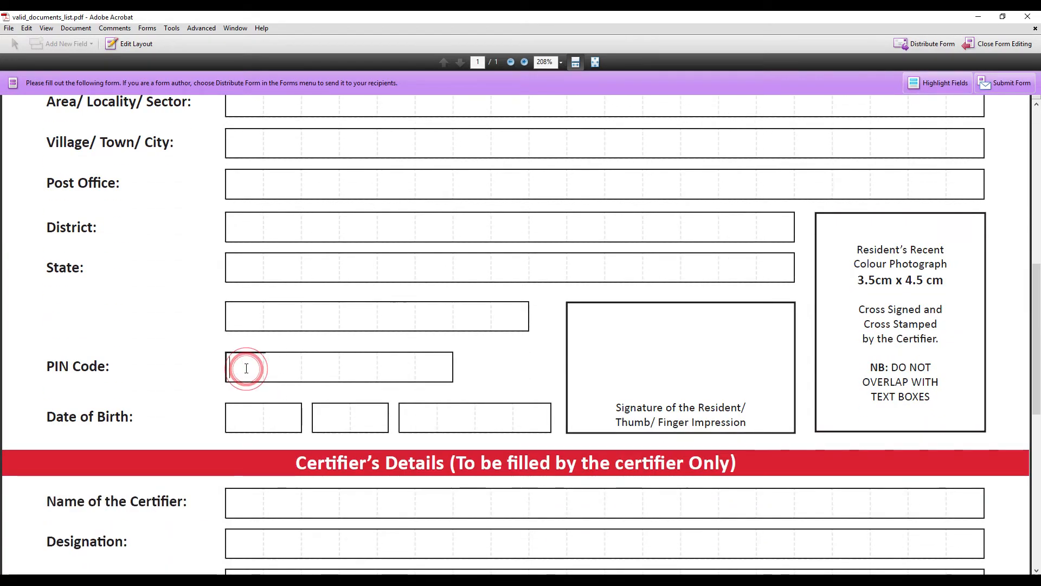
text(3)
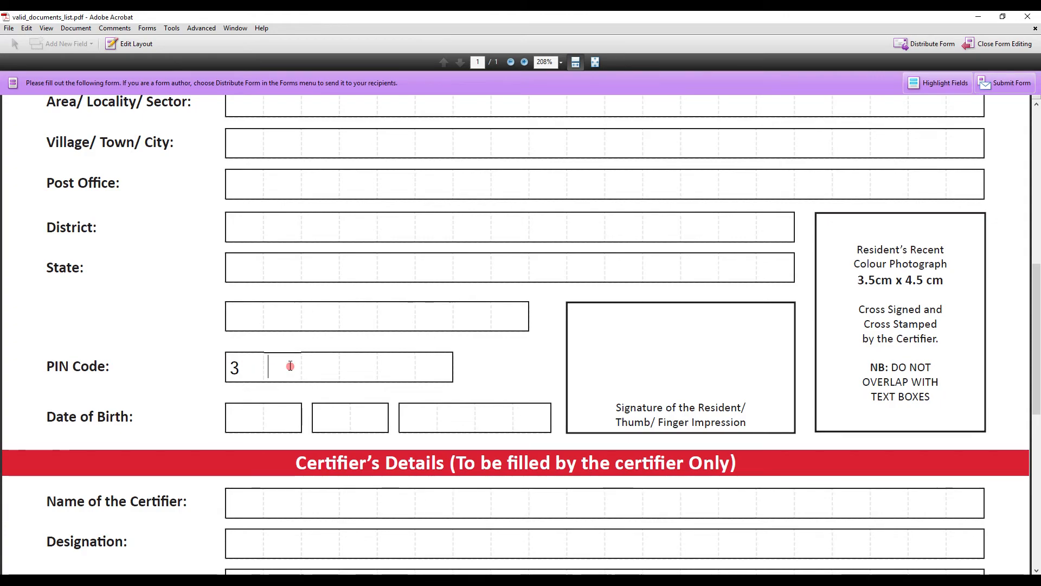
text(8)
click(307, 367)
text(2)
click(363, 368)
text(1)
key(BackSpace)
text(7)
click(394, 367)
text(1)
click(428, 367)
text(5)
Tick the Village Panchayat Head or Mukhiya certifier box, then return to the top of the form
scroll(450, 387, down, 2)
scroll(449, 386, down, 9)
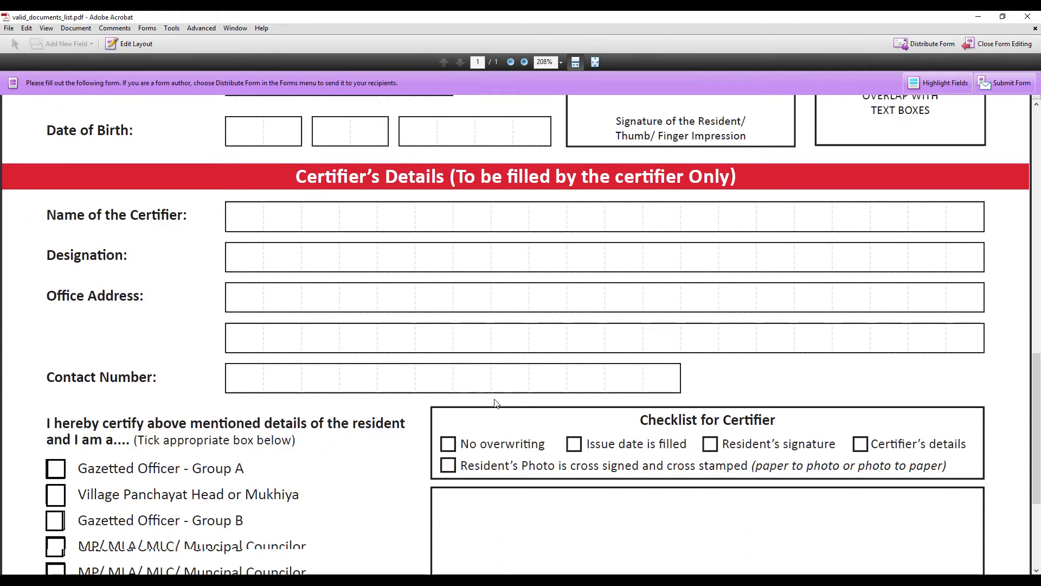
click(57, 317)
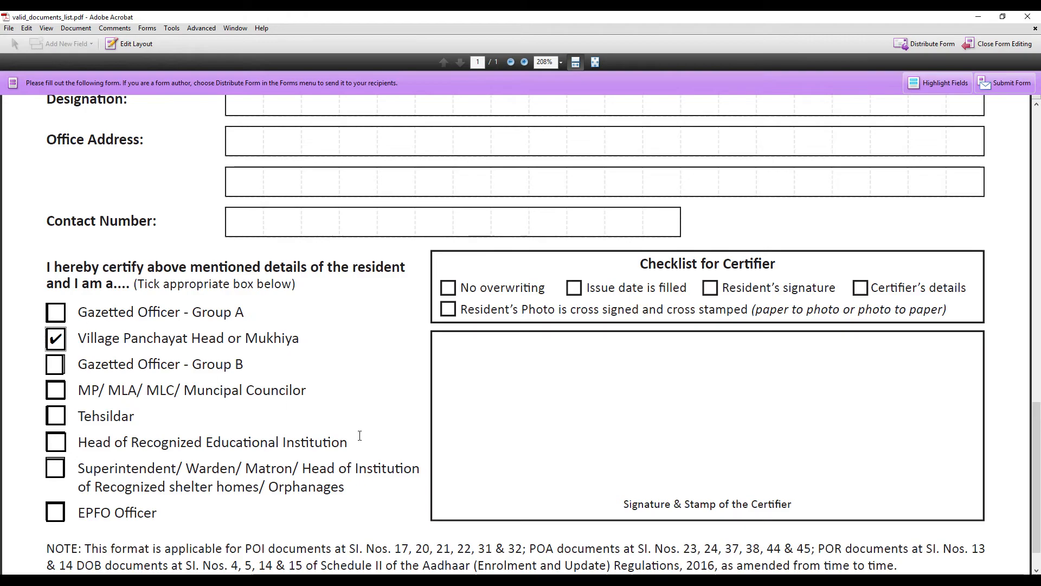
scroll(300, 359, down, 1)
scroll(464, 477, up, 14)
scroll(465, 464, up, 12)
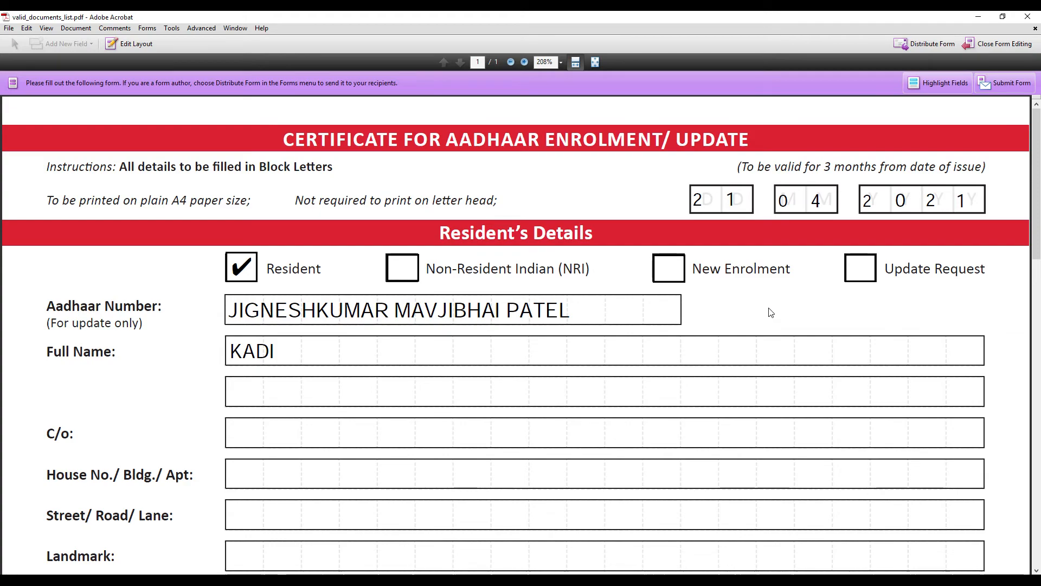
scroll(768, 305, down, 4)
scroll(880, 204, up, 3)
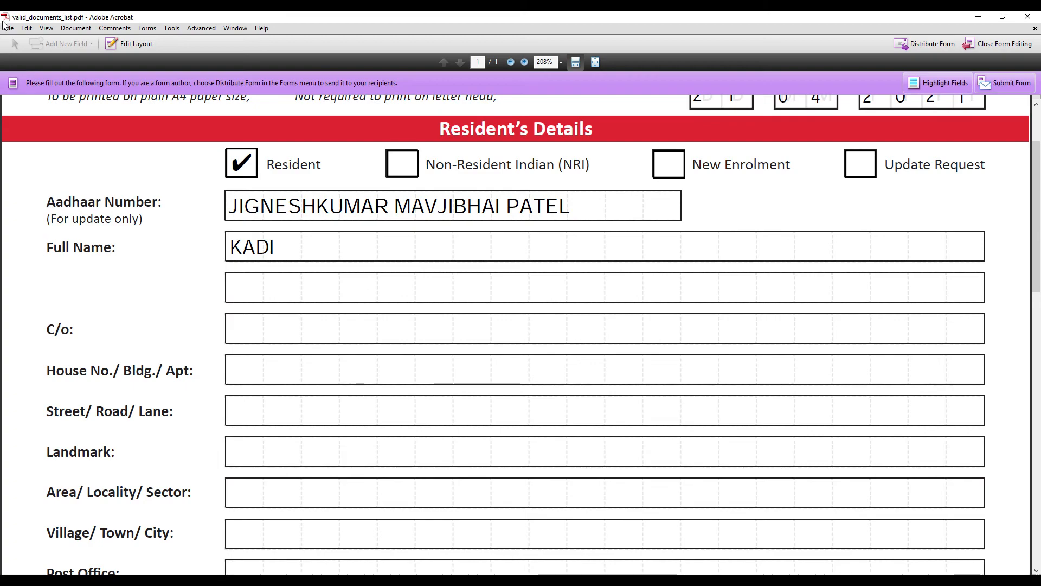
click(1000, 81)
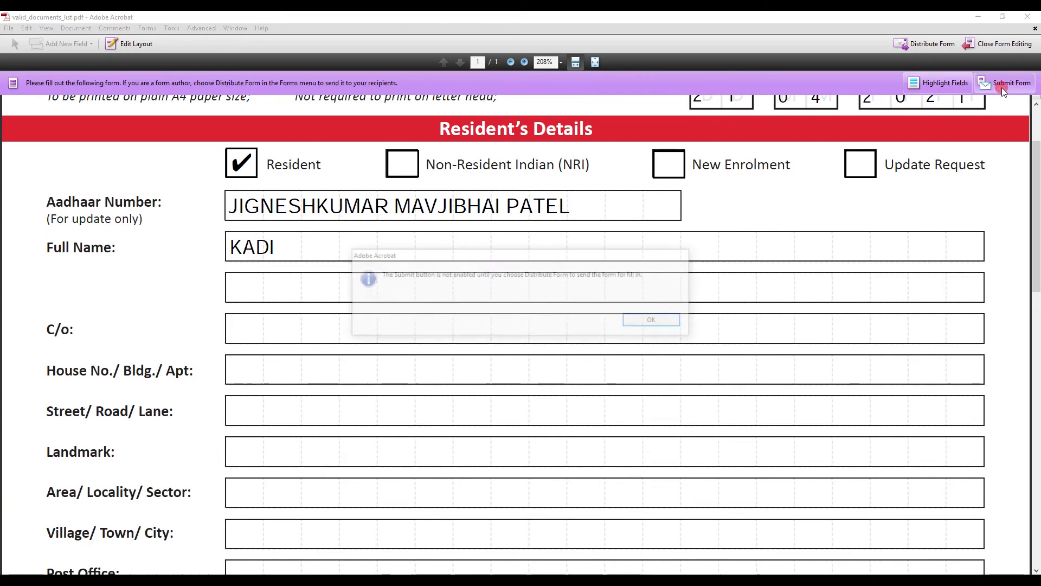
click(653, 321)
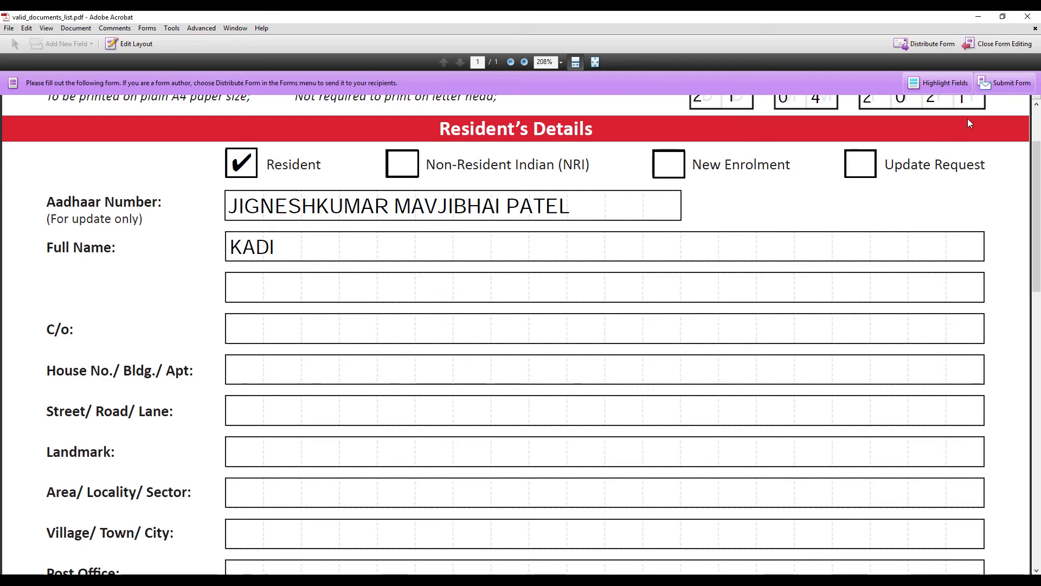
Save the fillable form as a new PDF named AADHAR UPDATE FORM in Documents
click(10, 29)
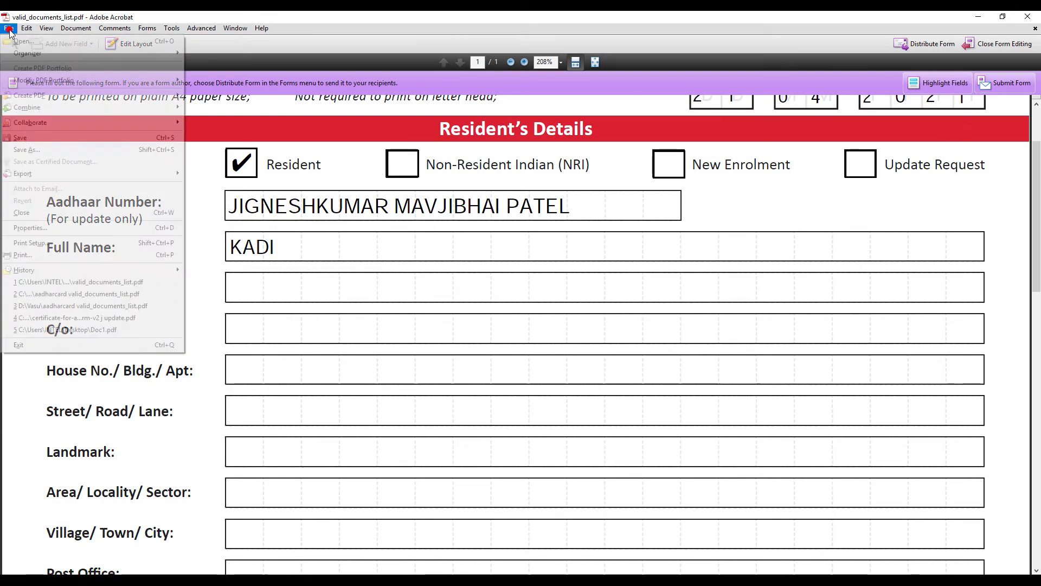
click(32, 150)
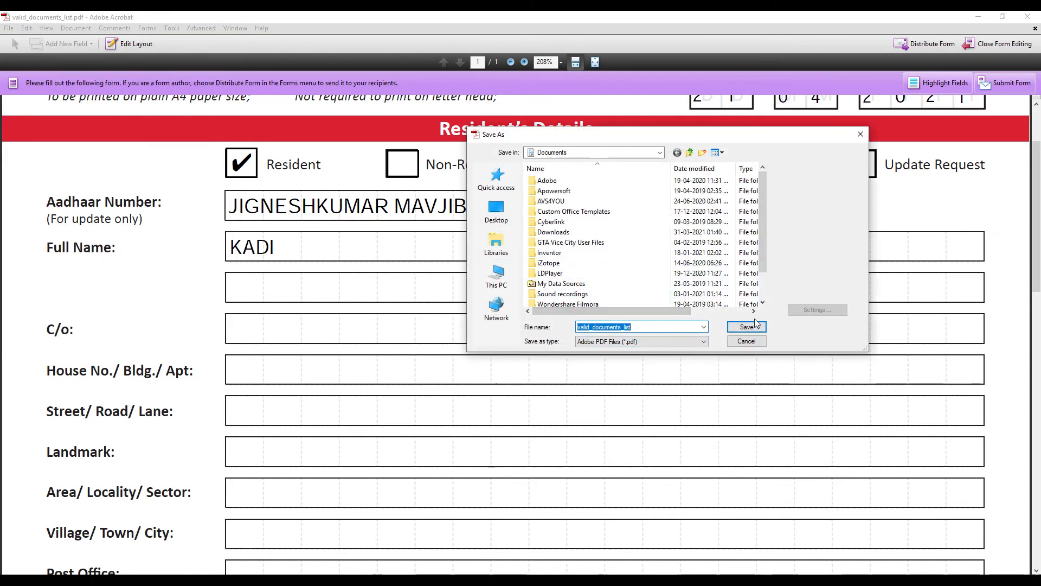
text(AADHAR UPDATE FORM)
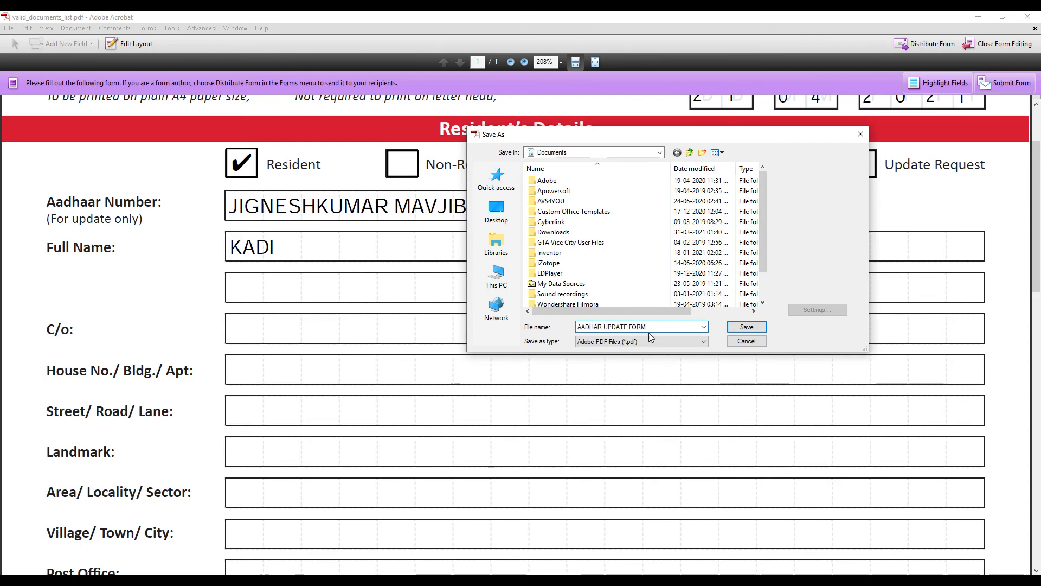
click(740, 326)
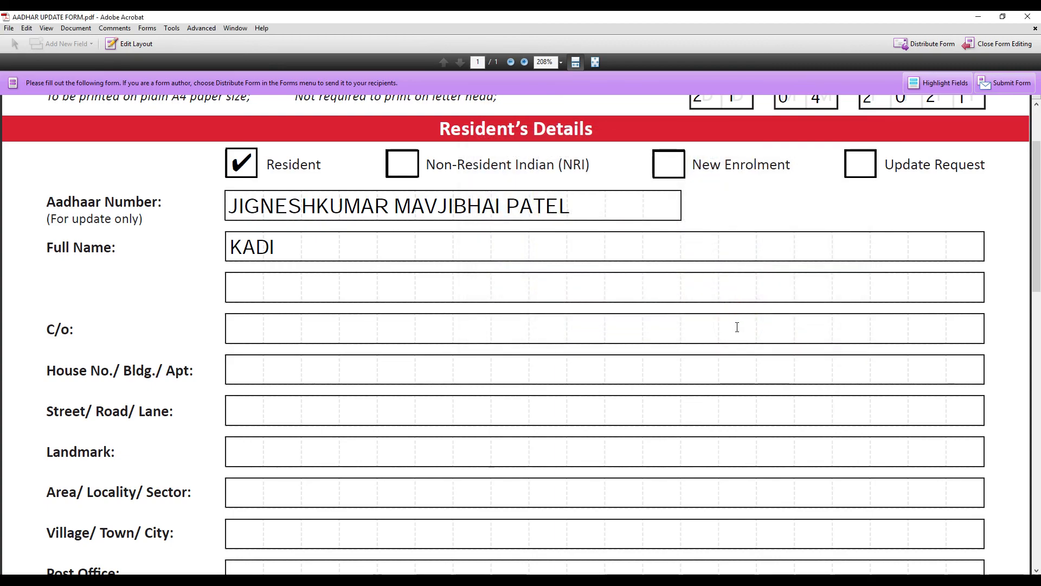
scroll(737, 327, down, 6)
scroll(734, 335, up, 4)
scroll(732, 329, up, 3)
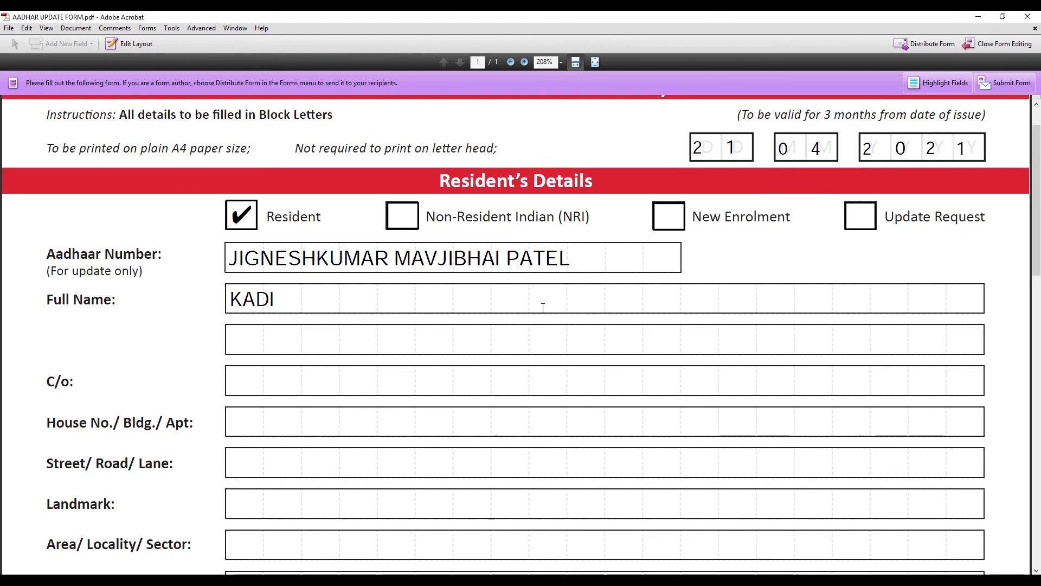